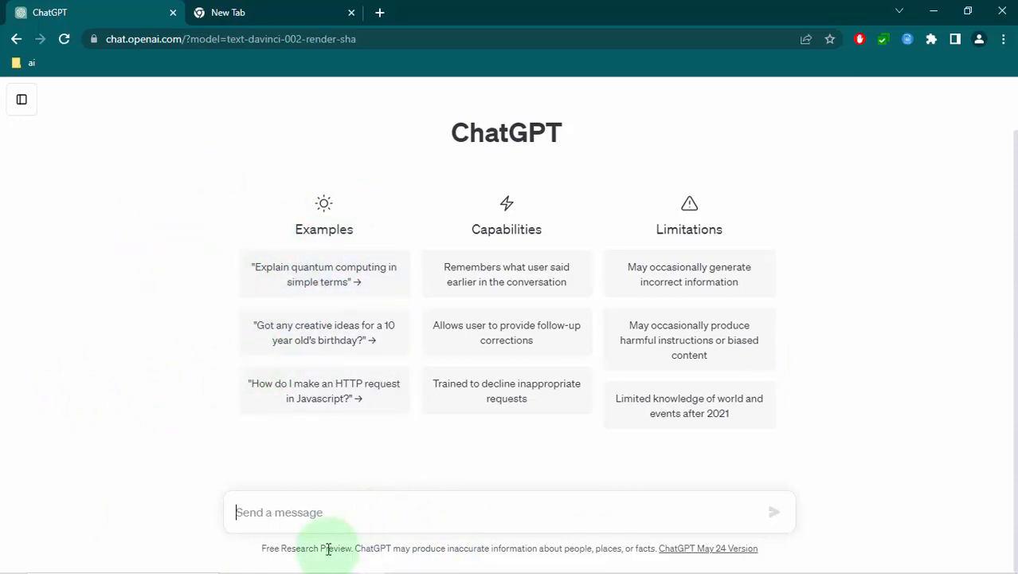
Ask ChatGPT for a "kid story in 200 word" and review the generated story from its beginning
left_click(277, 514)
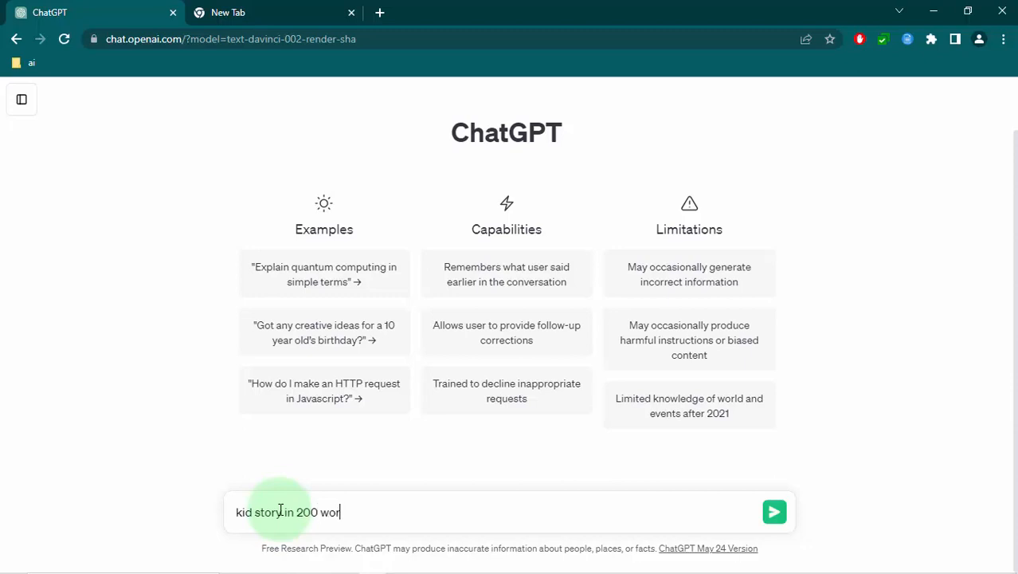
key("Return")
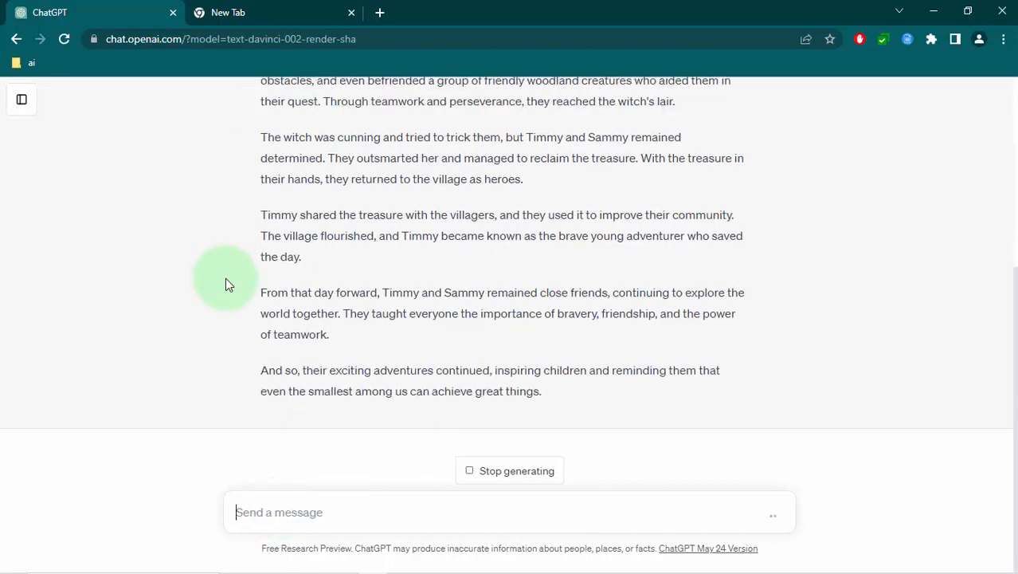
scroll(227, 279, "up", 3)
scroll(231, 283, "up", 2)
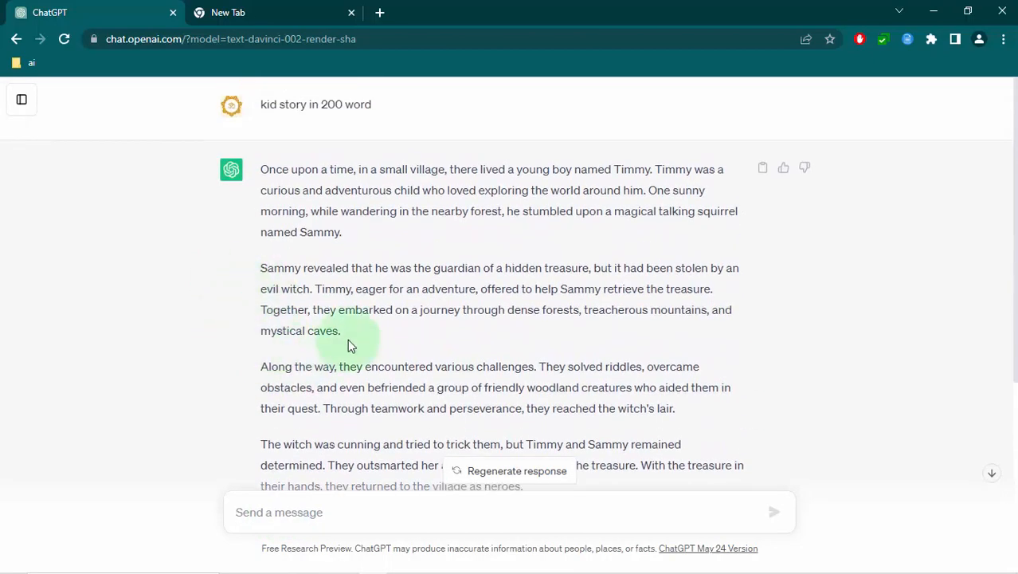
Request the Hindi version of the story with the follow-up message "in hindi"
scroll(197, 402, "down", 5)
type("in h")
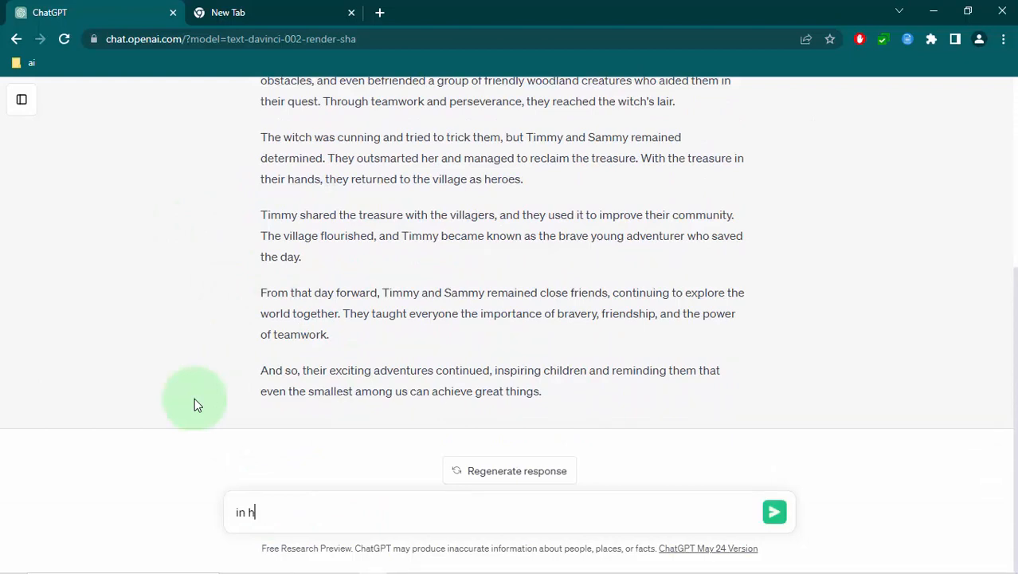
type("indi")
key("Return")
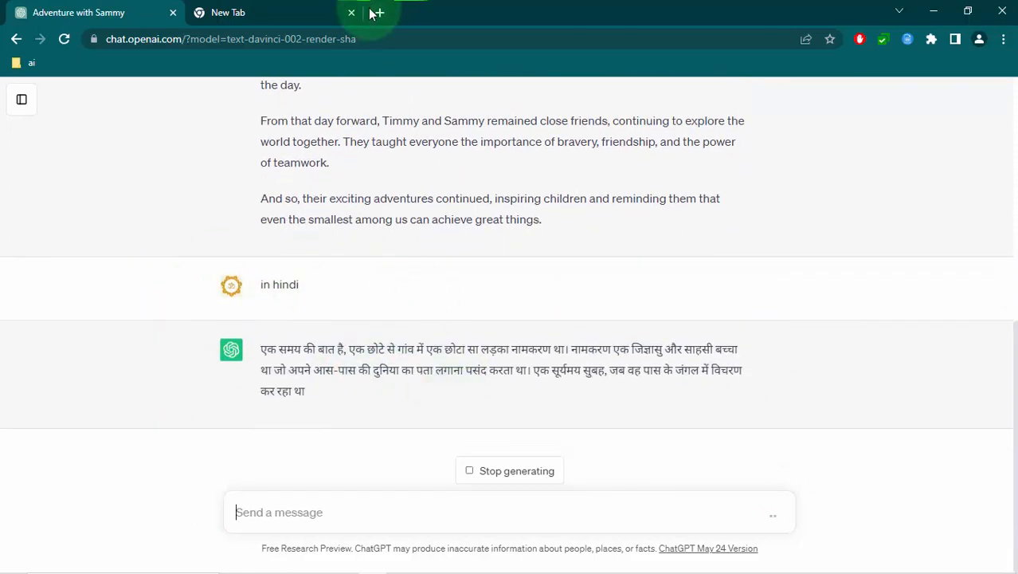
Search Google for "adobe firefly" in the other browser tab
left_click(235, 12)
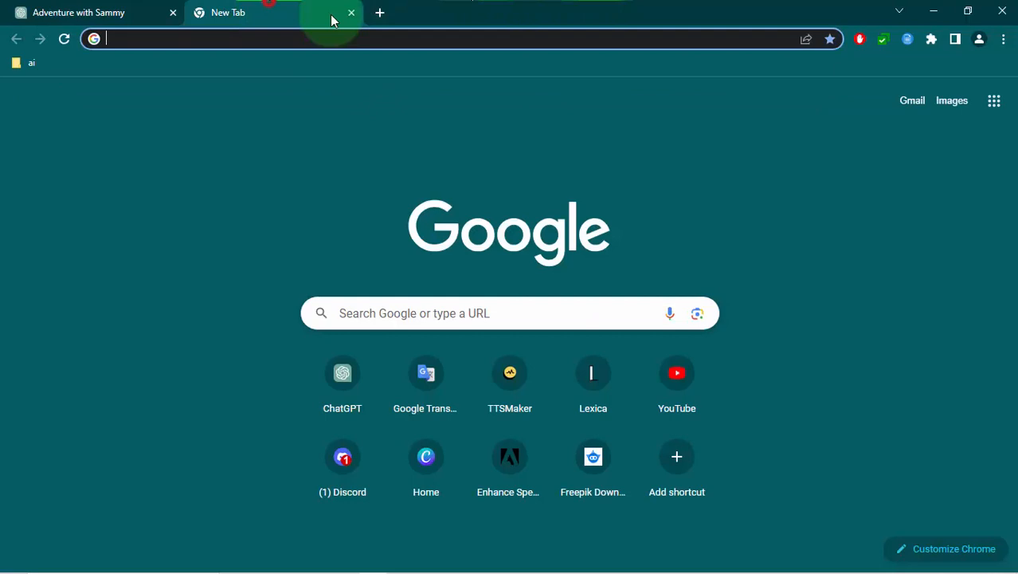
left_click(278, 34)
type("adove")
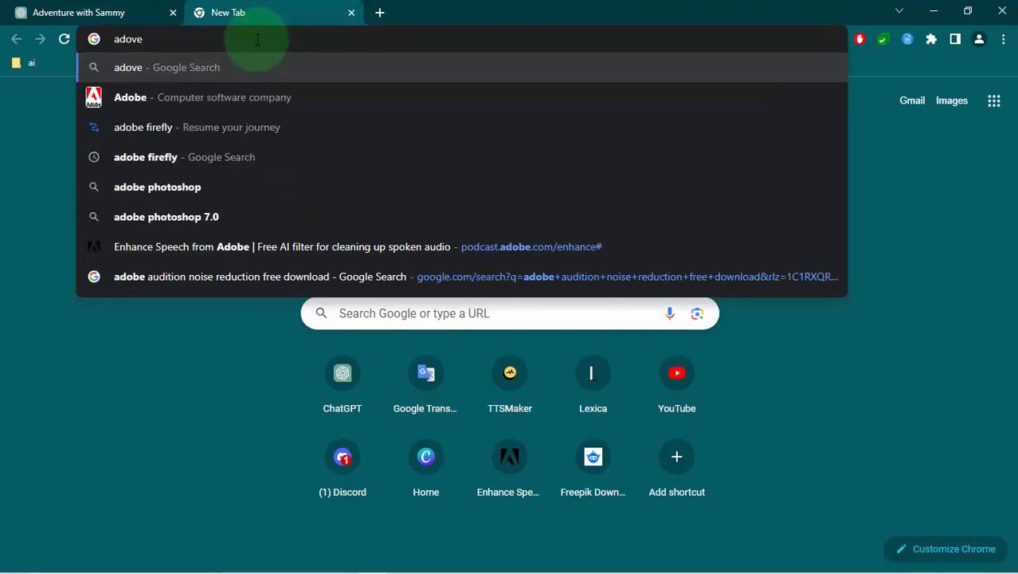
left_click(167, 156)
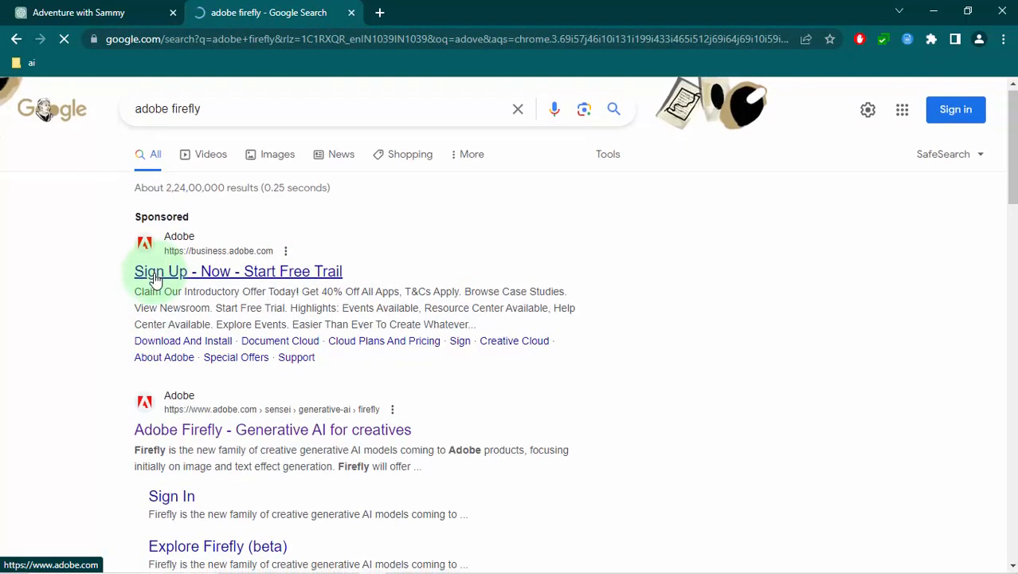
Open the "Adobe Firefly - Generative AI for creatives" result in a new tab and dismiss its location notice
scroll(183, 311, "down", 3)
right_click(192, 290)
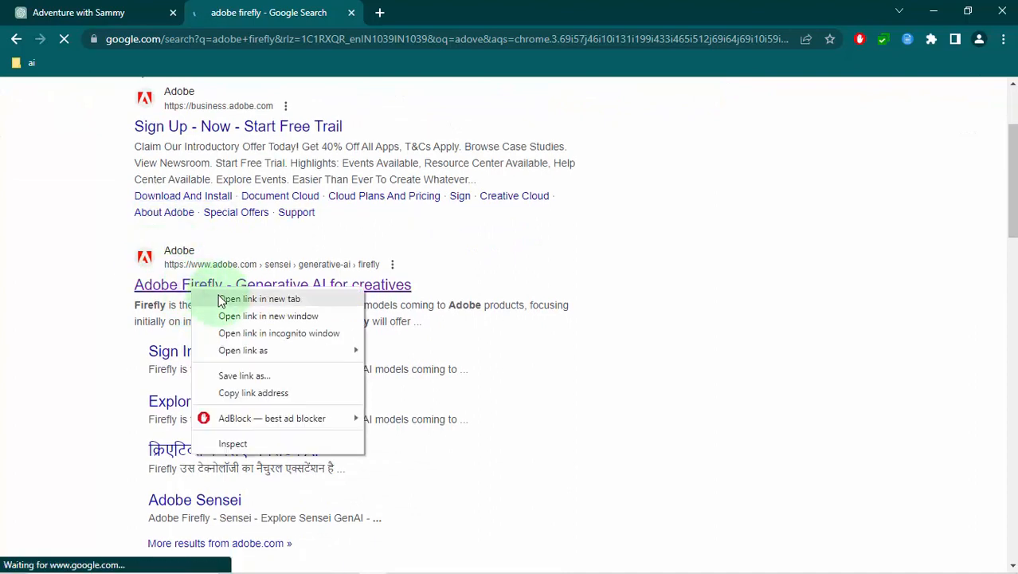
left_click(221, 299)
left_click(378, 10)
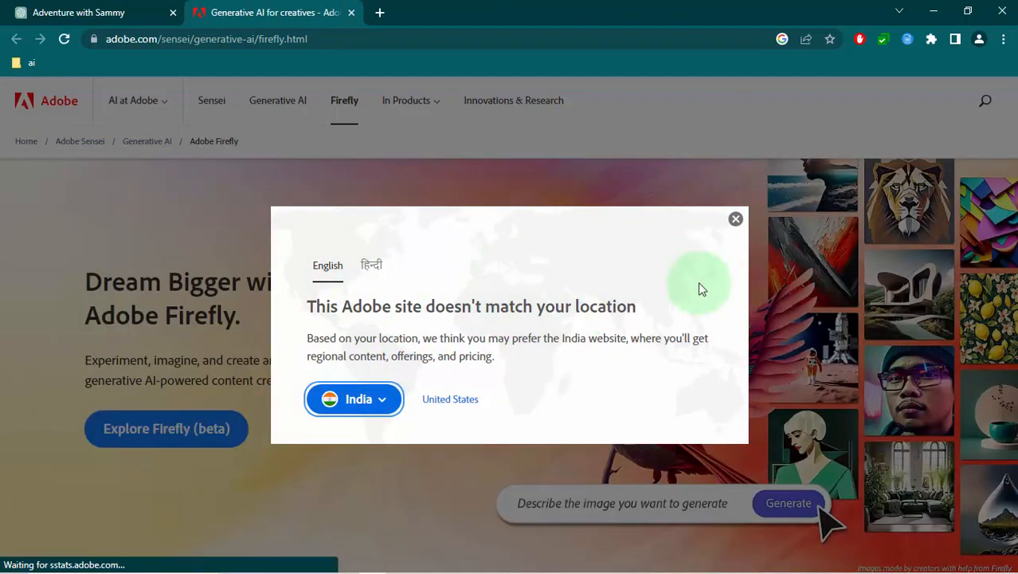
left_click(736, 219)
Find the Text to image feature on the Firefly page and launch it with Create with Firefly
scroll(228, 379, "down", 3)
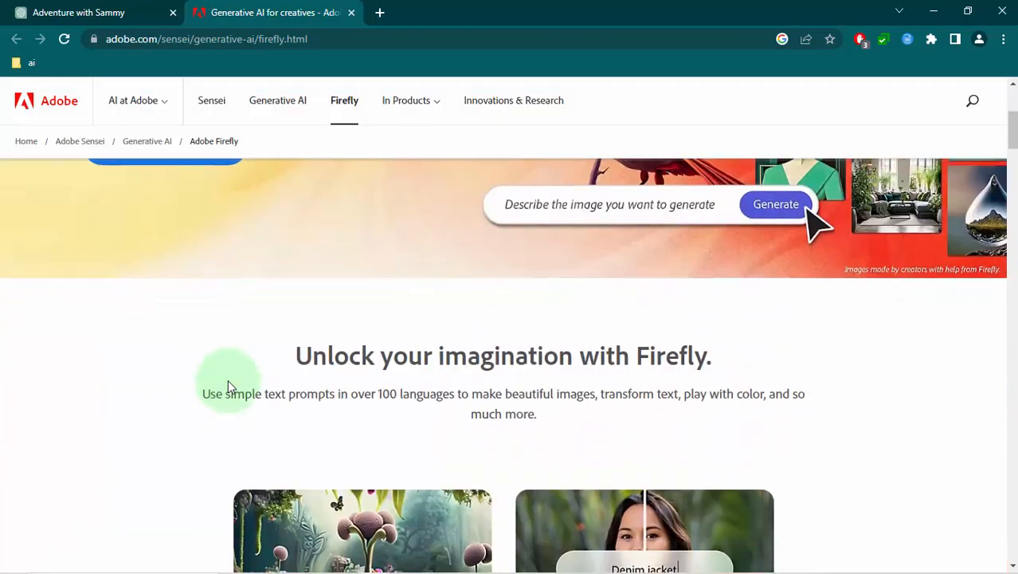
scroll(228, 379, "down", 4)
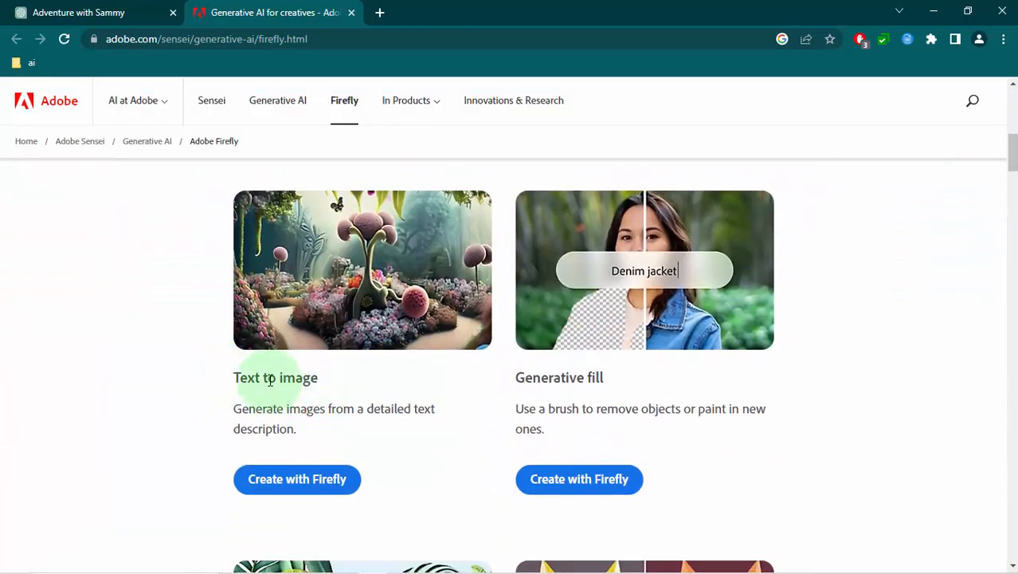
left_click_drag(270, 380, 322, 383)
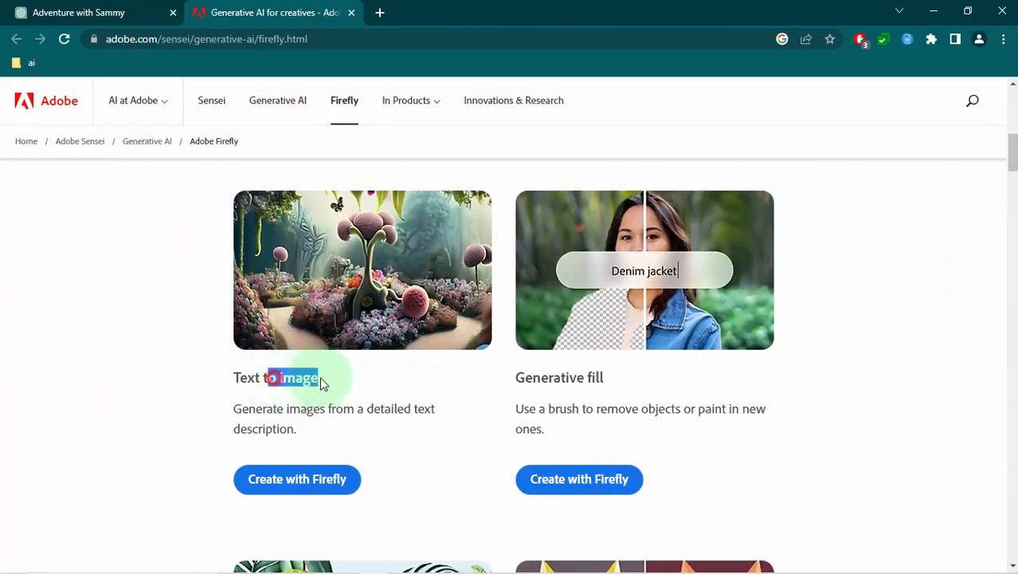
left_click(273, 483)
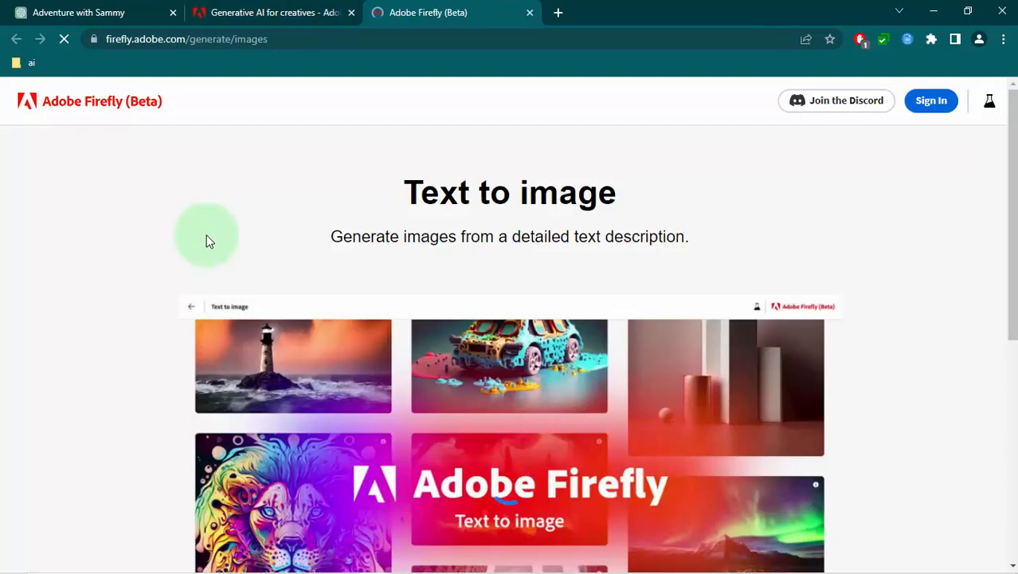
Sign in to Adobe Firefly with the first listed Google account
scroll(173, 305, "down", 5)
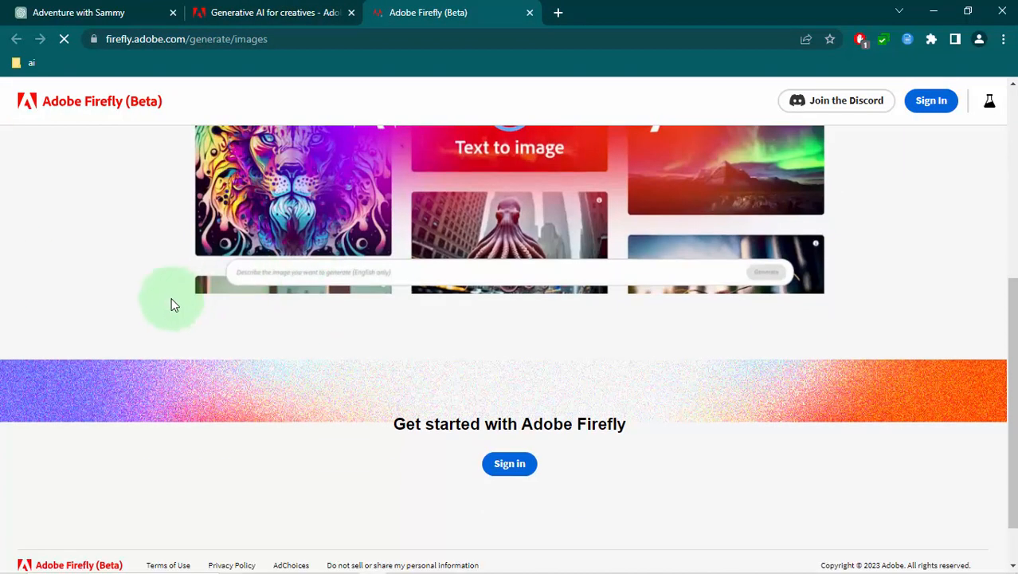
scroll(168, 301, "up", 4)
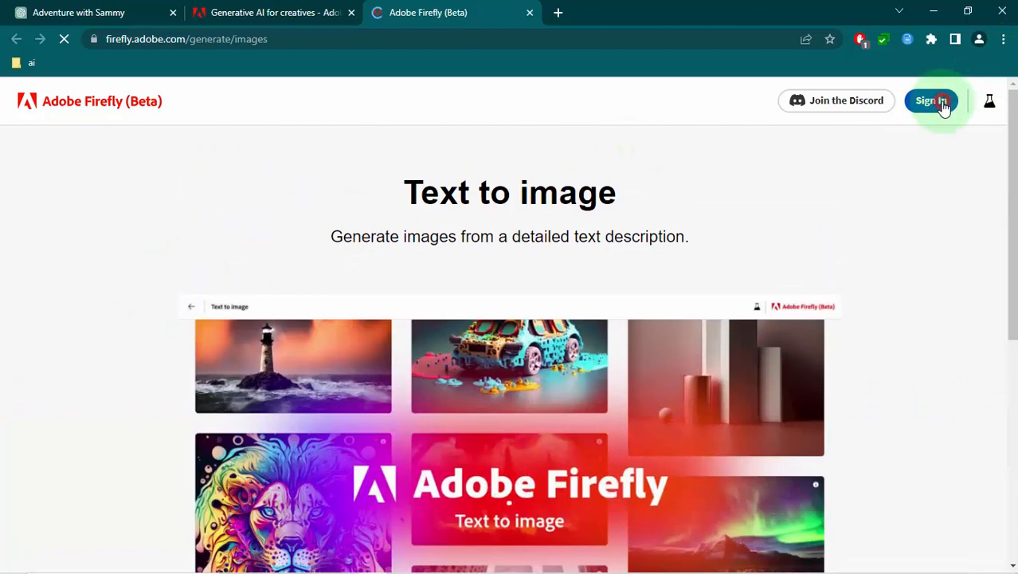
left_click(942, 104)
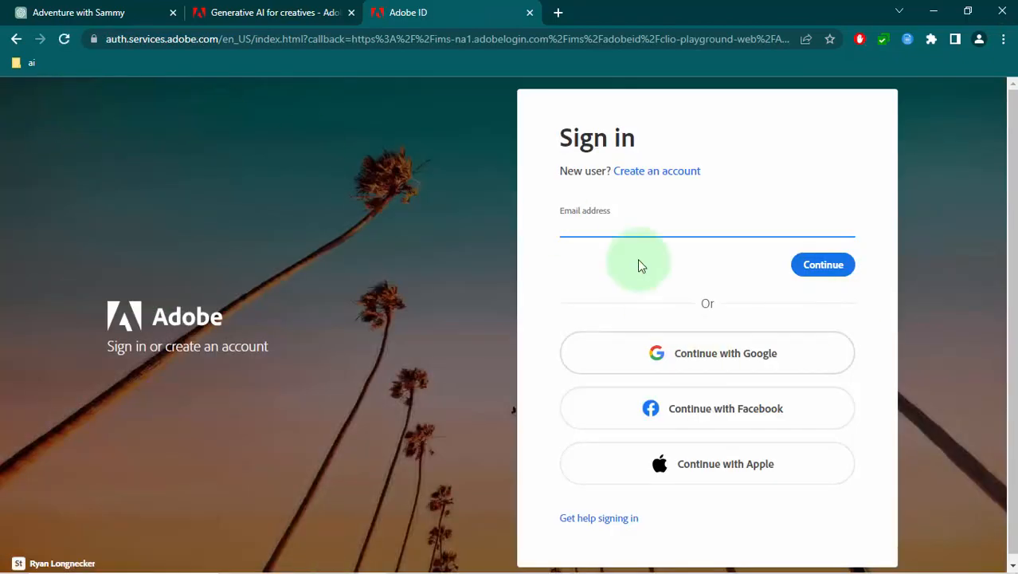
left_click(689, 360)
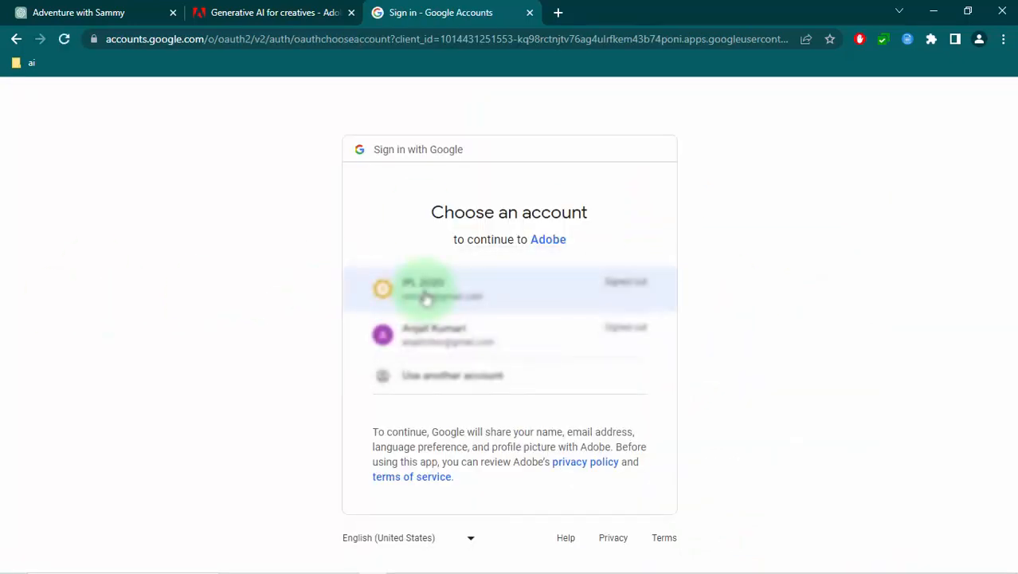
left_click(422, 290)
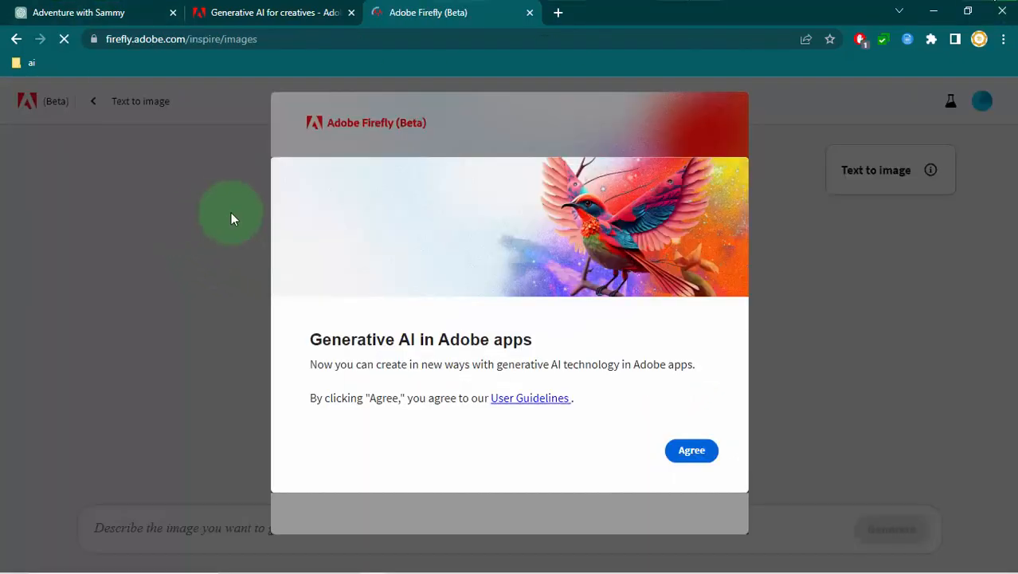
Agree to the generative AI user guidelines and skip the Firefly welcome introduction
left_click_drag(335, 341, 580, 335)
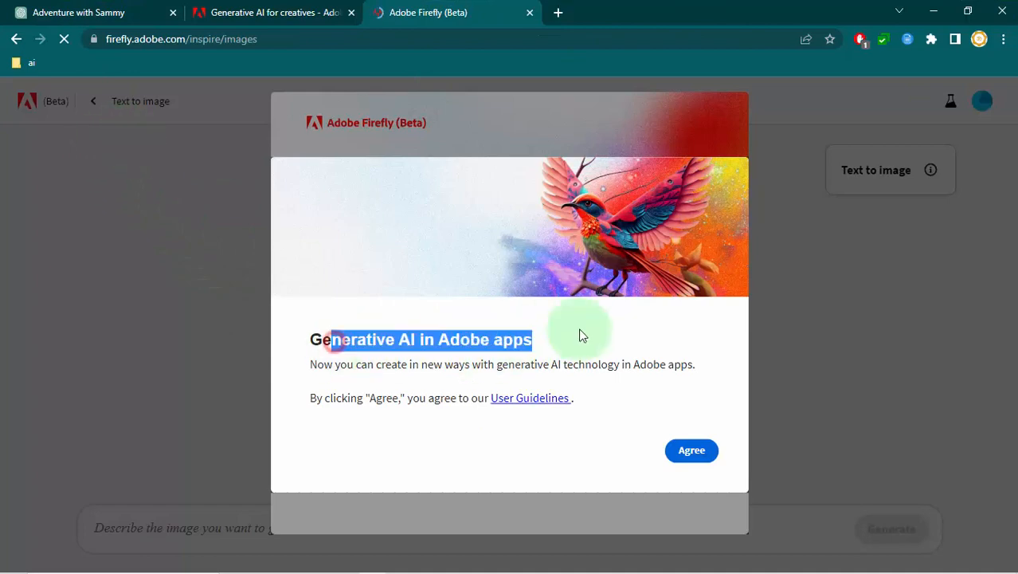
left_click(684, 452)
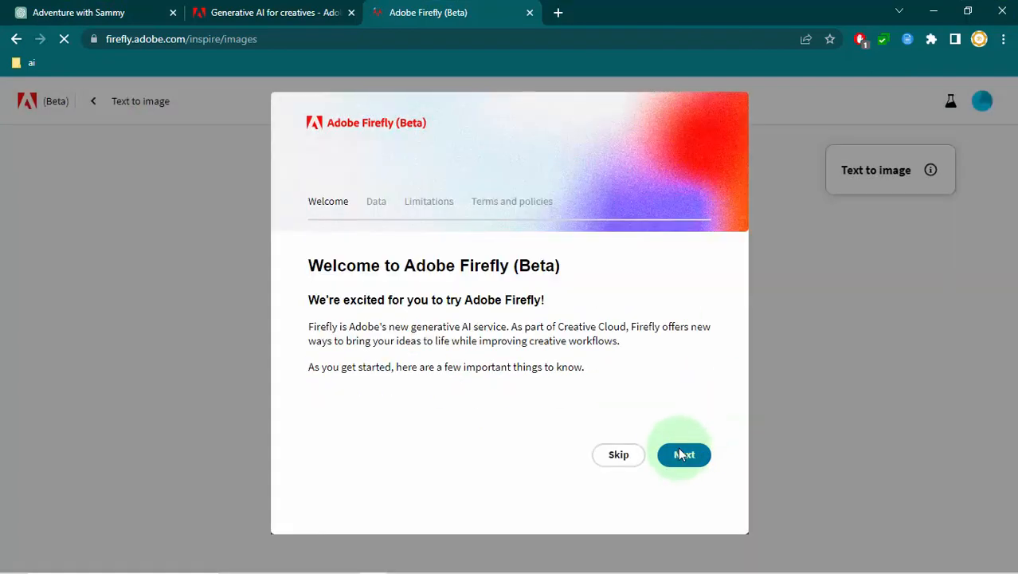
left_click(620, 456)
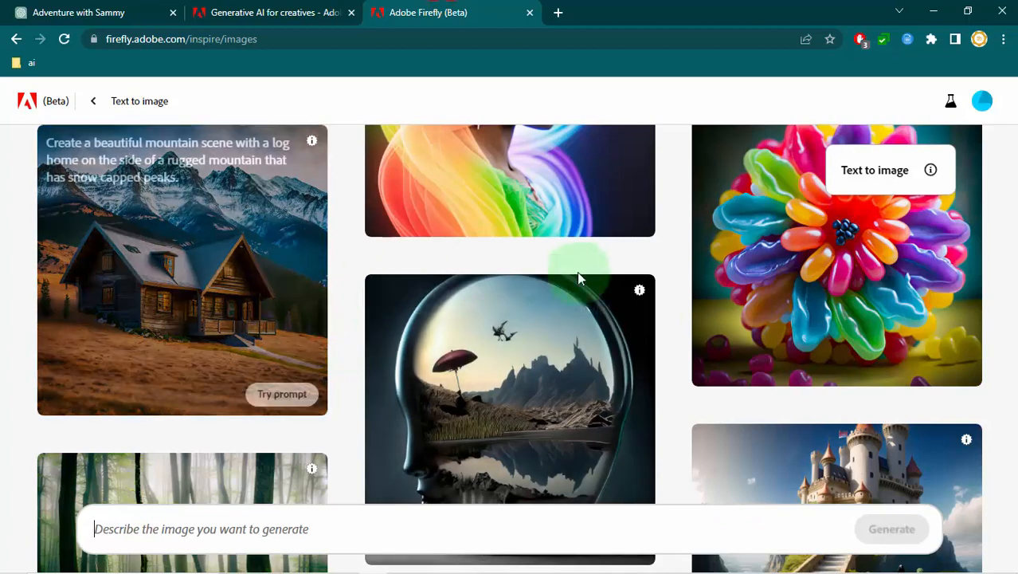
Switch back to ChatGPT and copy the first paragraph of the English story
left_click(97, 10)
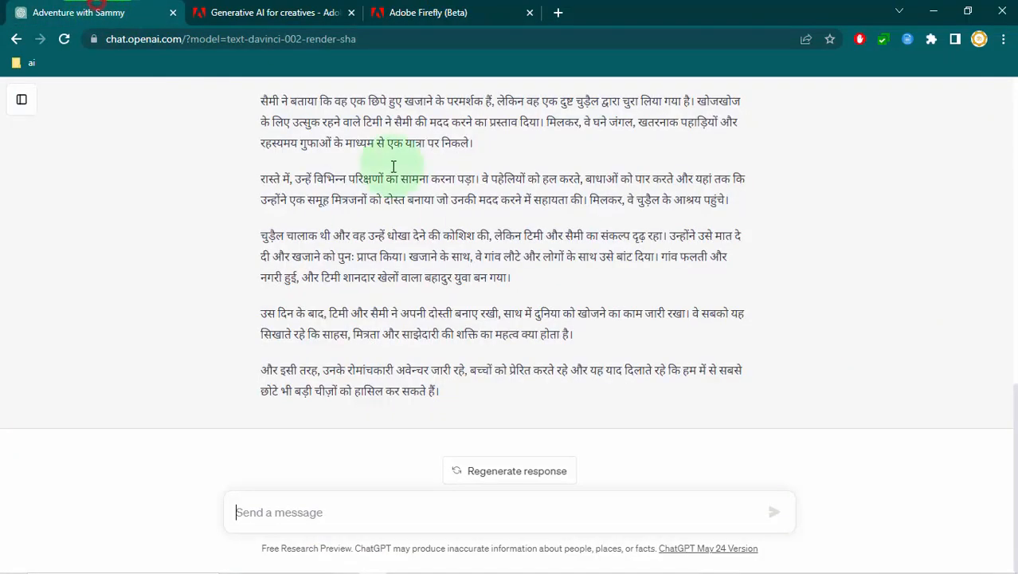
scroll(305, 255, "up", 3)
scroll(273, 216, "down", 3)
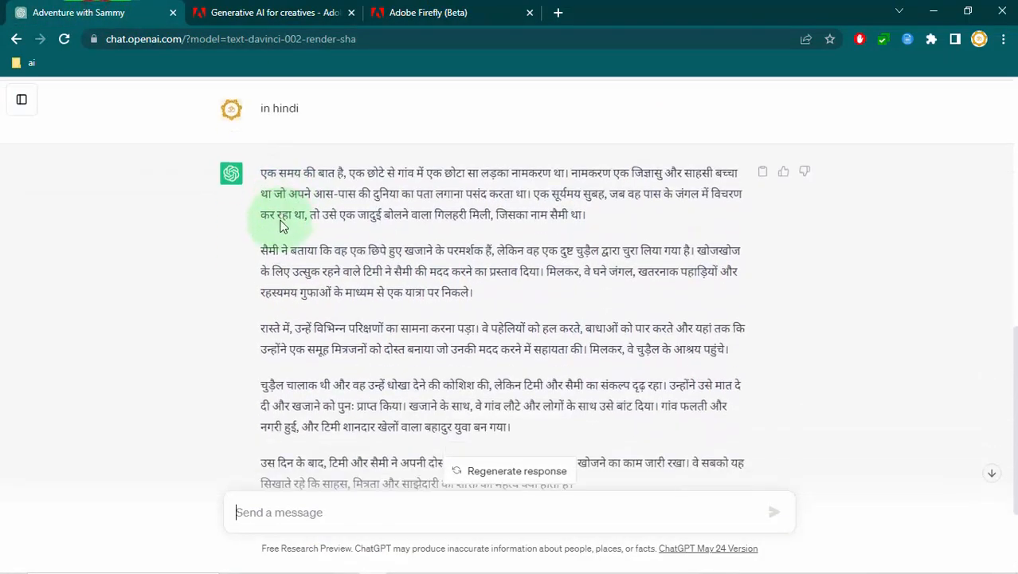
scroll(364, 276, "up", 15)
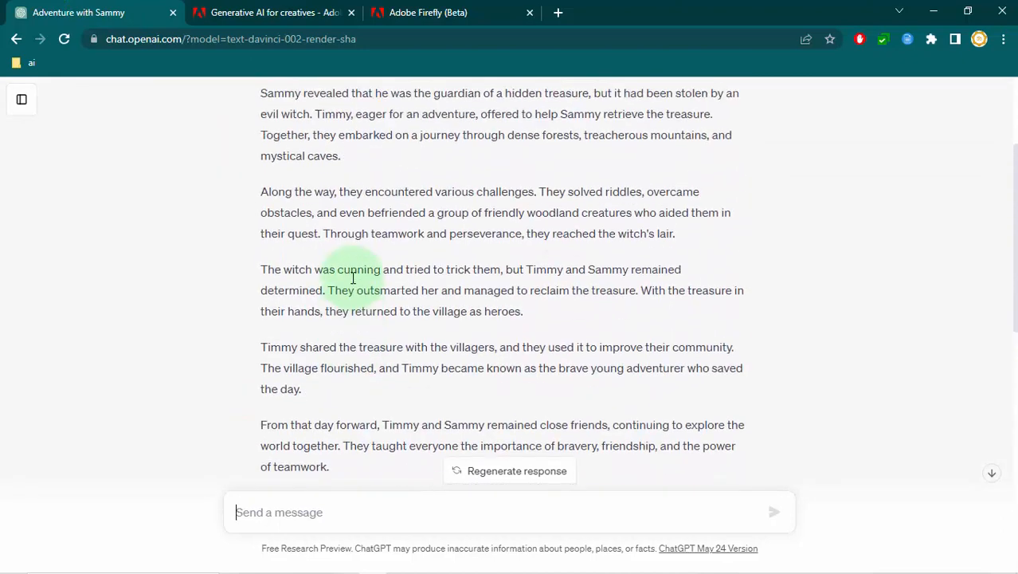
scroll(366, 279, "up", 1)
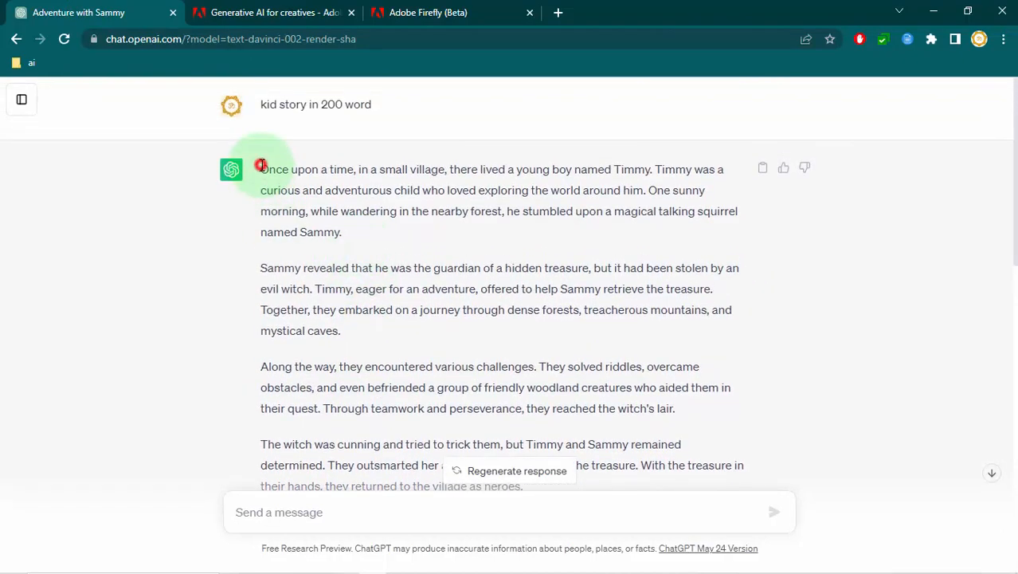
left_click_drag(261, 164, 362, 249)
right_click(316, 189)
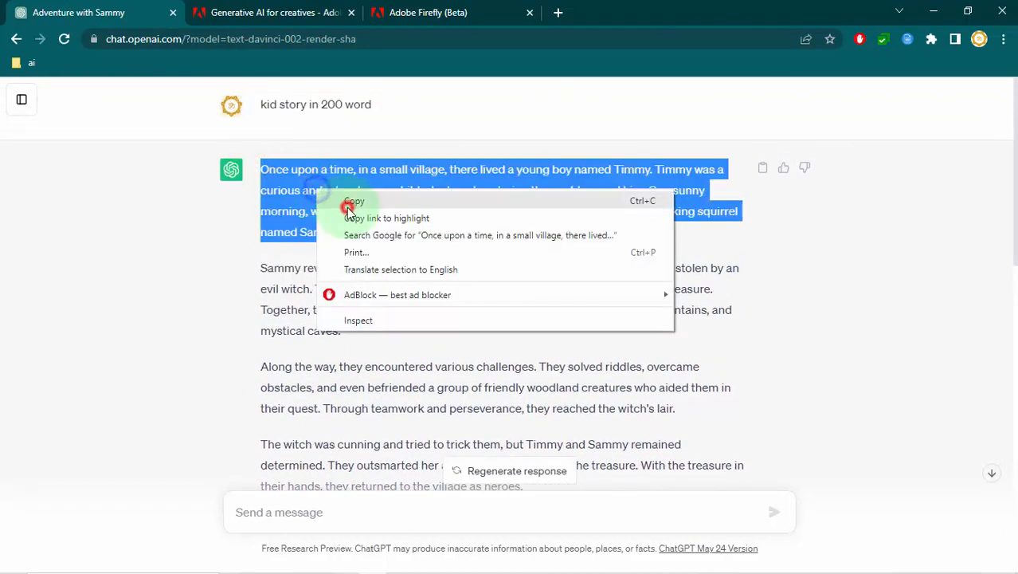
left_click(344, 200)
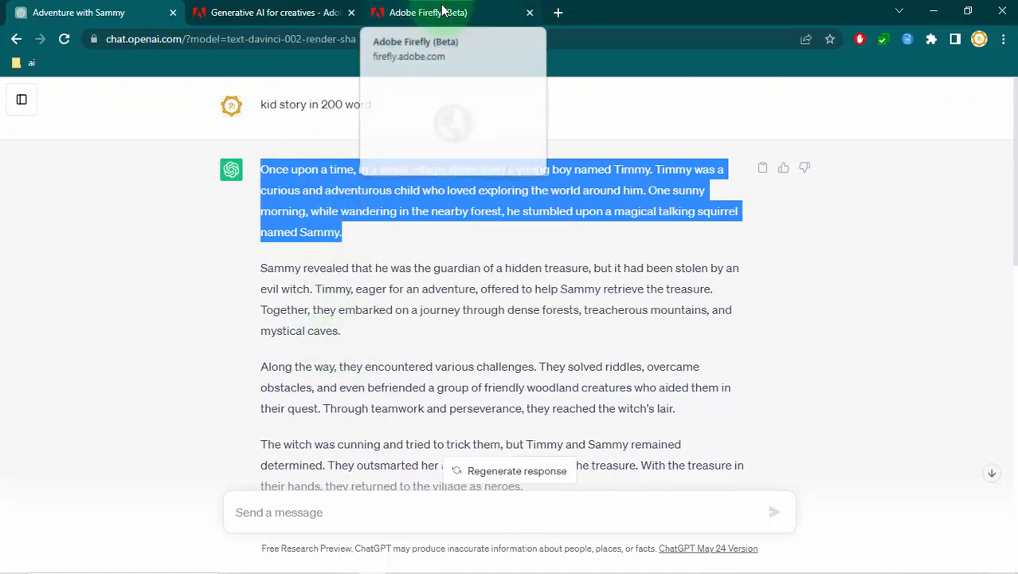
Switch to Adobe Firefly, paste the copied story paragraph as the image prompt and generate images
left_click(418, 10)
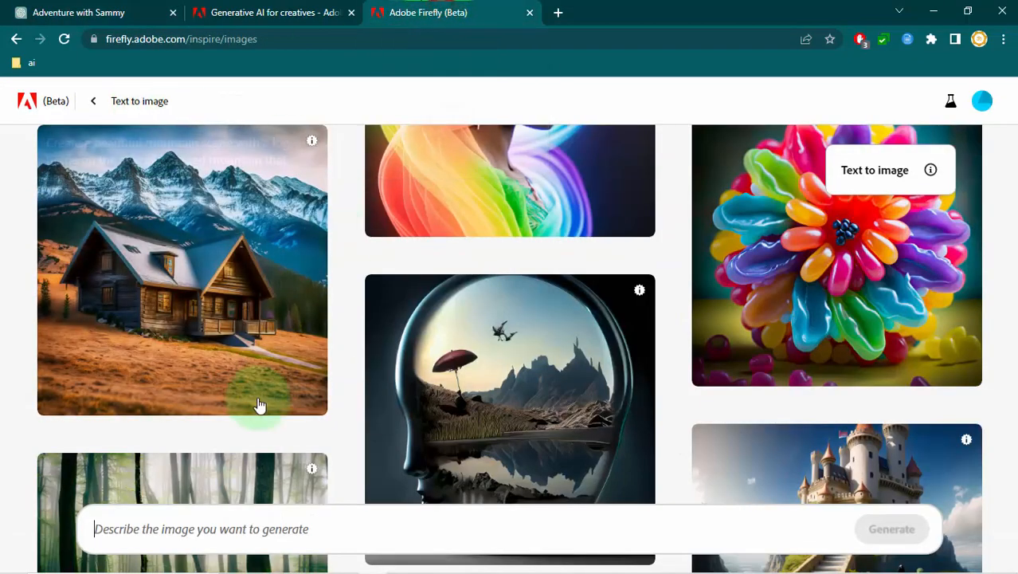
right_click(181, 535)
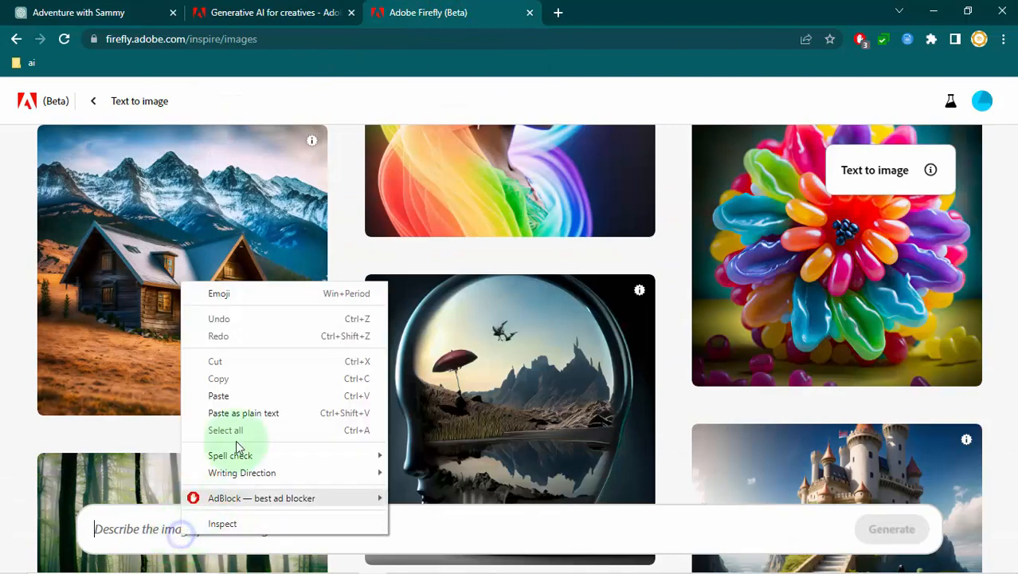
left_click(226, 396)
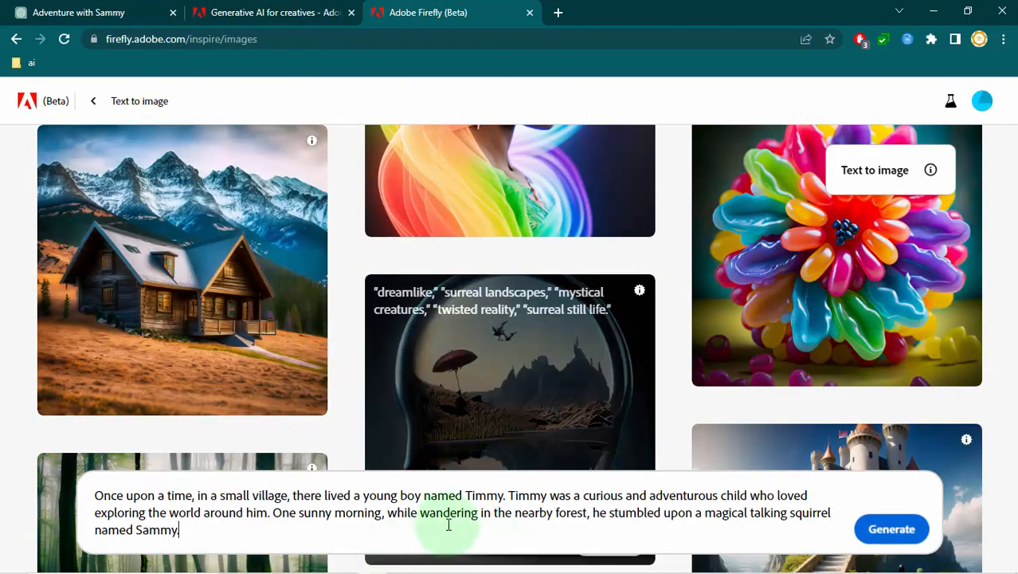
left_click(892, 530)
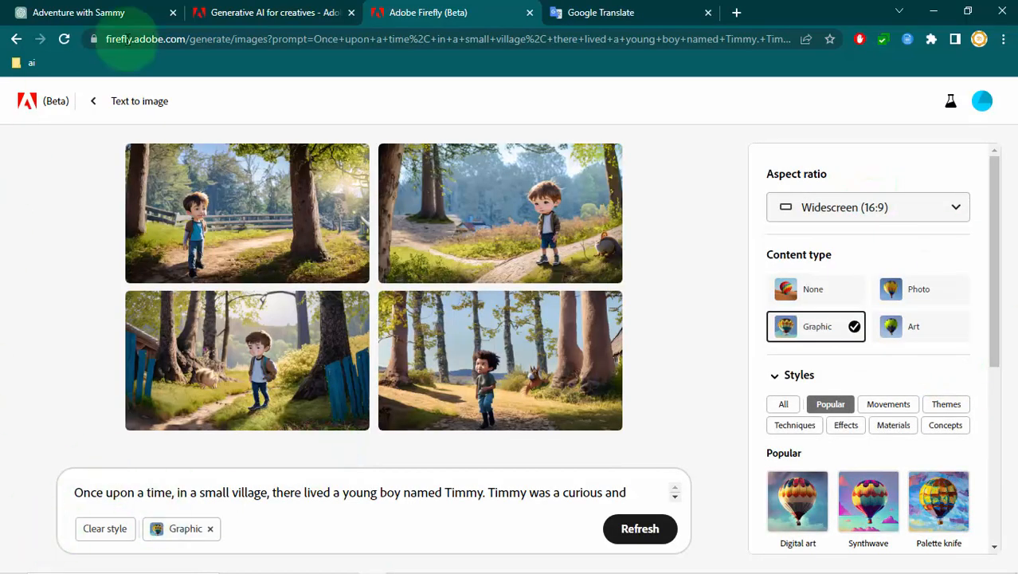
Change the content type of the generated images from Graphic to None
mouse_move(171, 239)
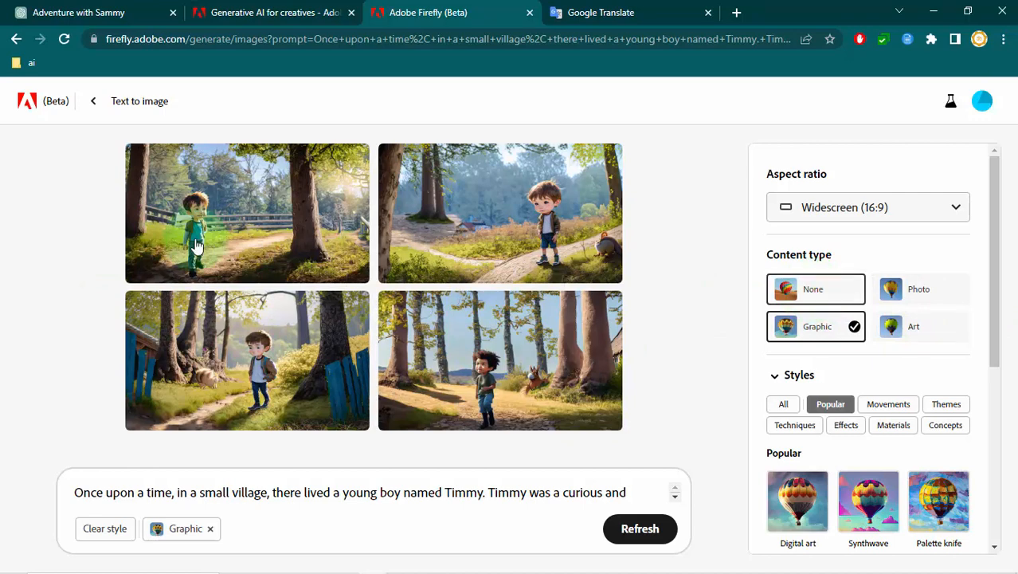
left_click(826, 291)
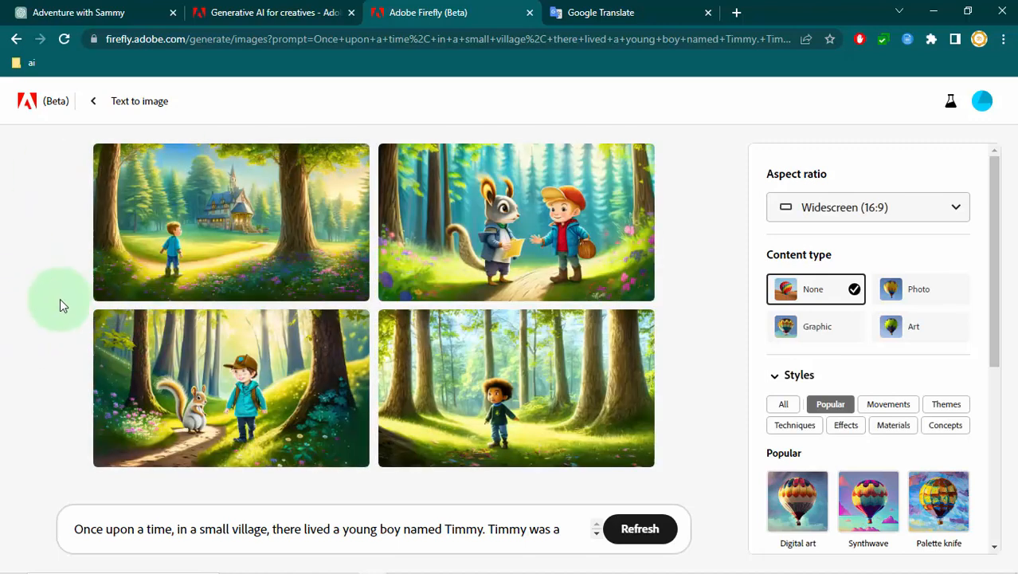
Open the generated image of the squirrel holding a paper beside the boy in its own browser tab
right_click(495, 193)
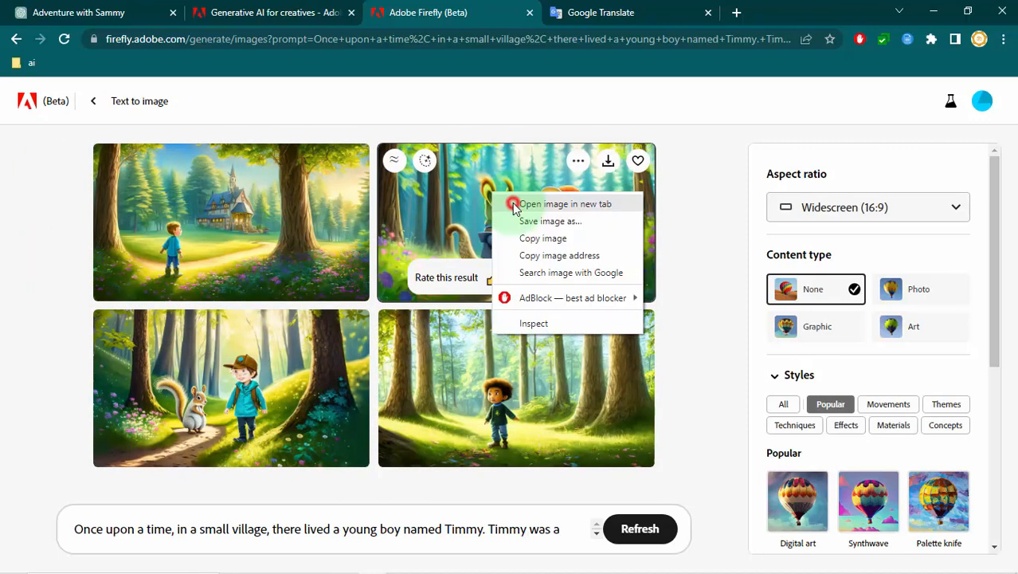
left_click(529, 202)
left_click(565, 12)
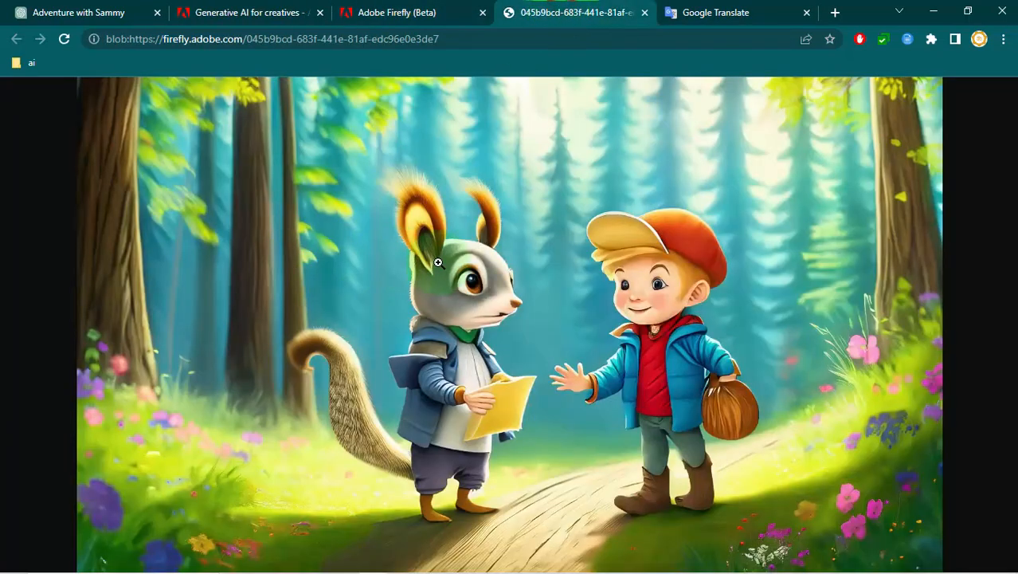
Start saving the opened image, create a folder named story on the Desktop and open it as the save location
right_click(464, 252)
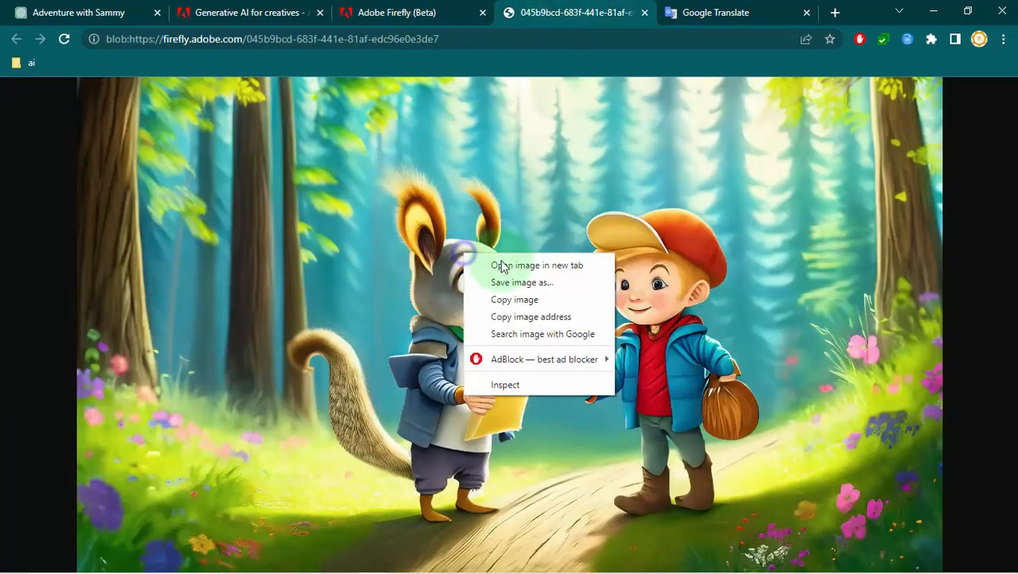
left_click(502, 280)
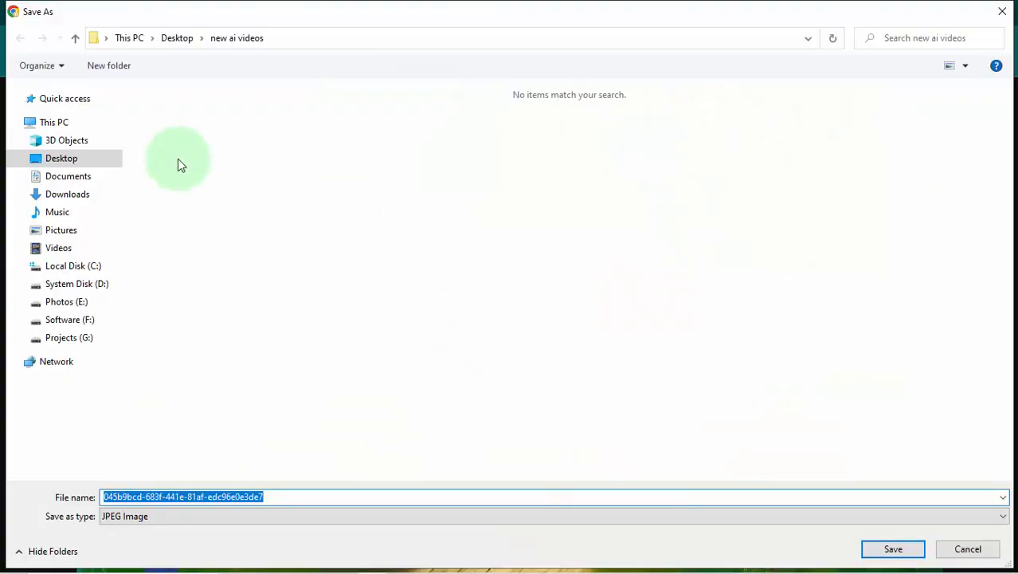
left_click(88, 160)
left_click(102, 70)
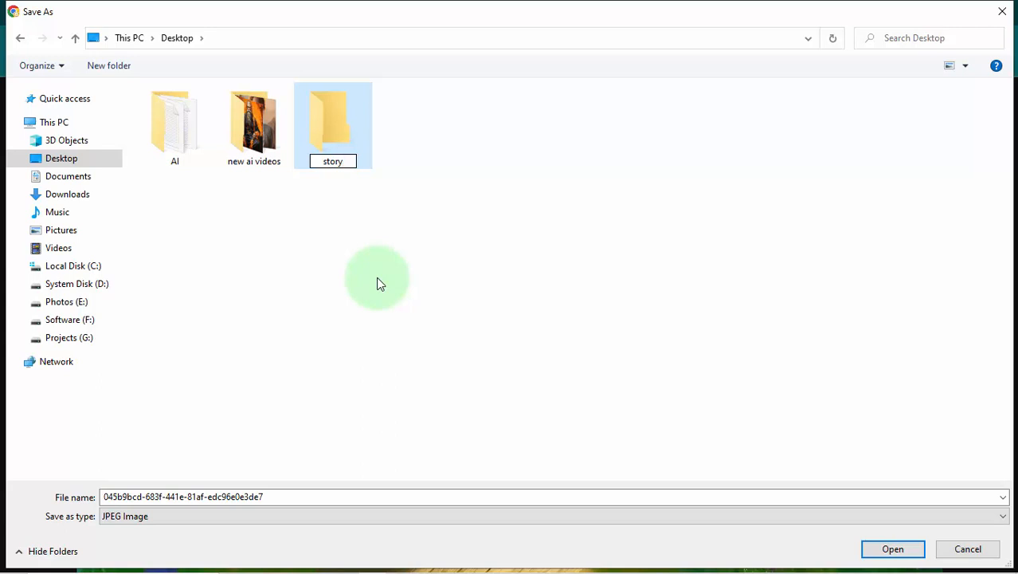
key("Return")
key("Return")
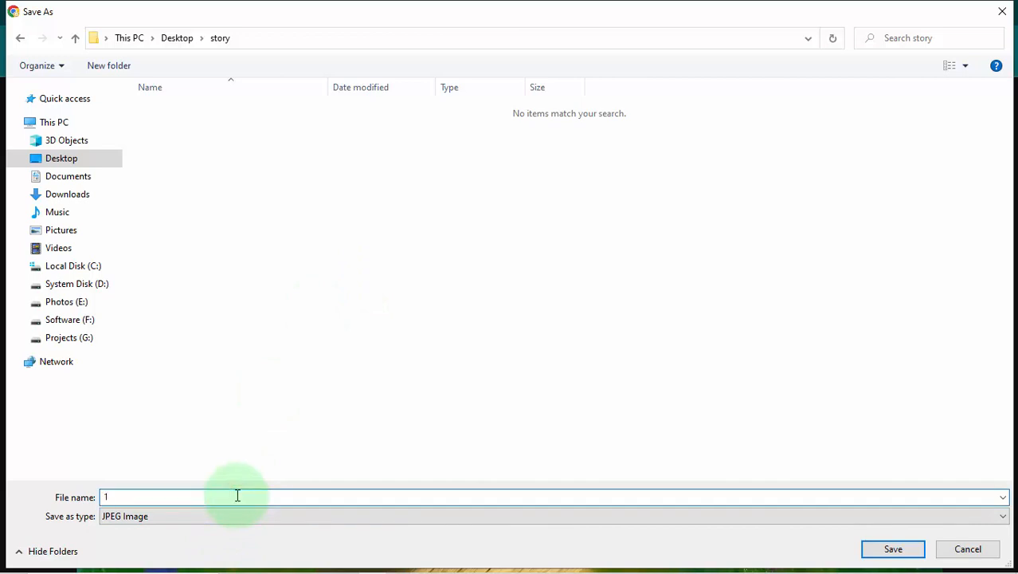
Save the image in the story folder with the file name 1 and close its tab
left_click(272, 388)
left_click(885, 548)
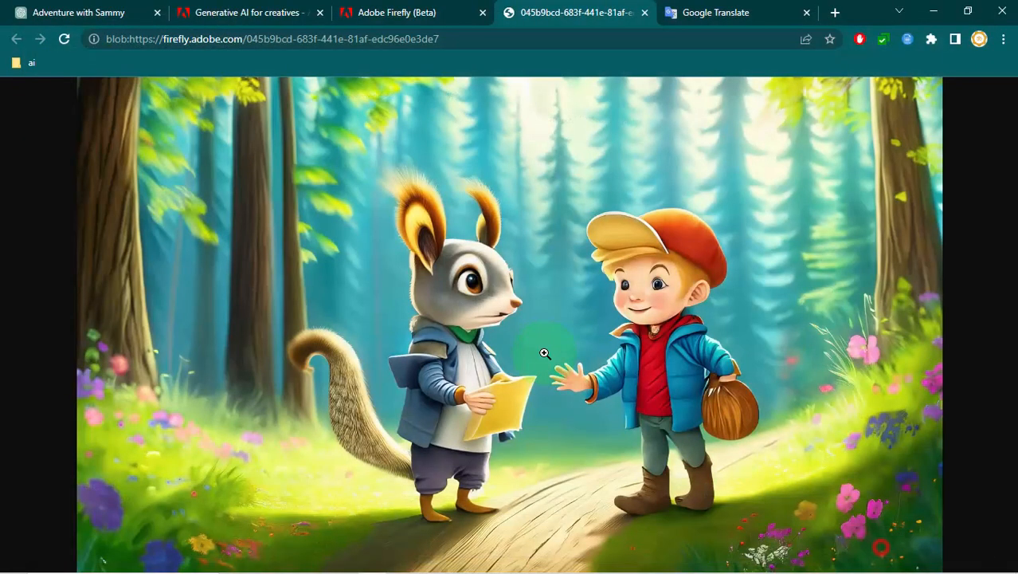
left_click(645, 12)
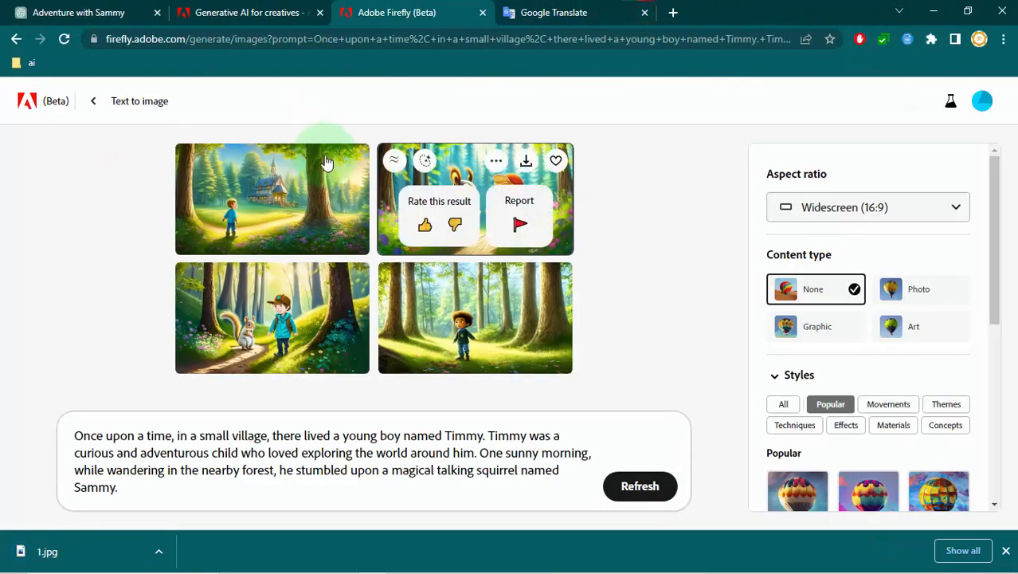
Open the three remaining first-scene images in separate tabs, save them as 2, 3 and 4, and close those tabs
right_click(283, 283)
left_click(294, 292)
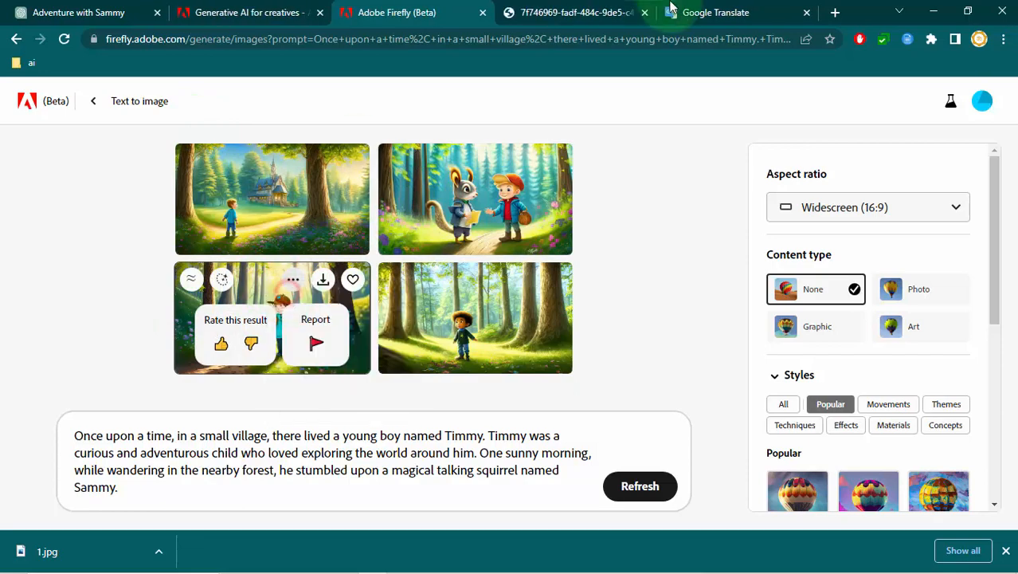
left_click(610, 10)
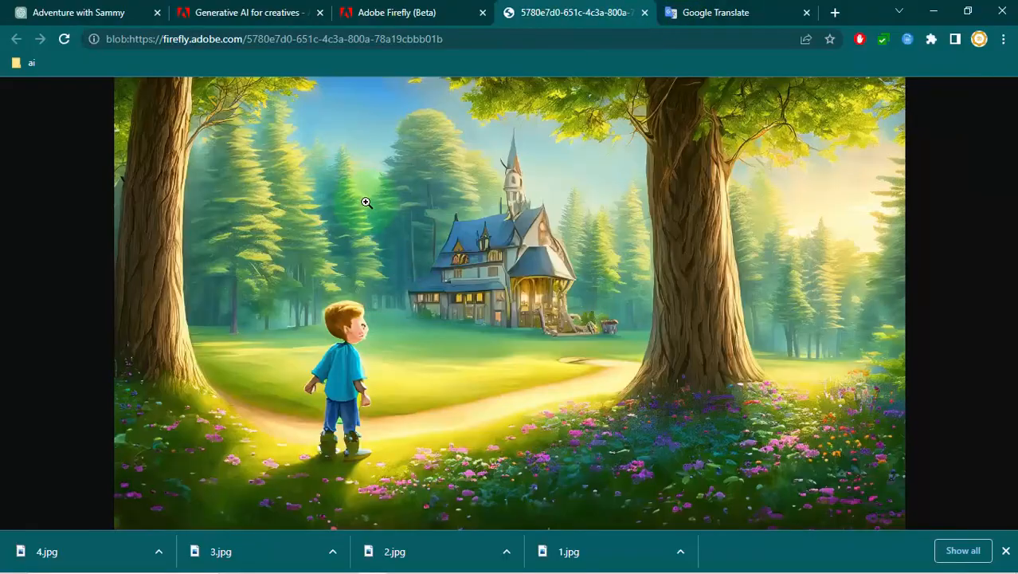
left_click(645, 13)
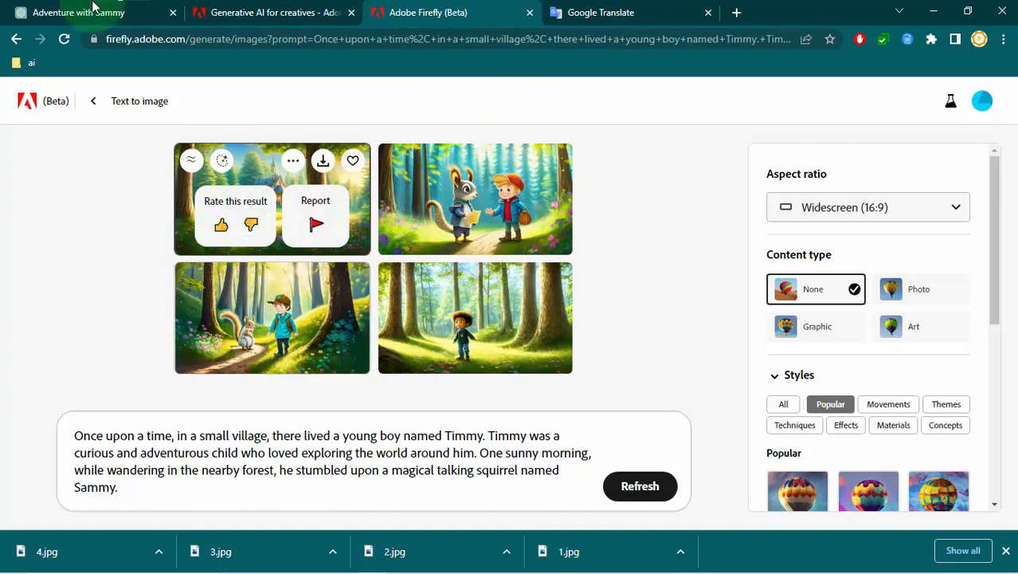
Switch to ChatGPT and copy the second story paragraph, which begins "Sammy revealed that he was the guardian"
left_click(83, 12)
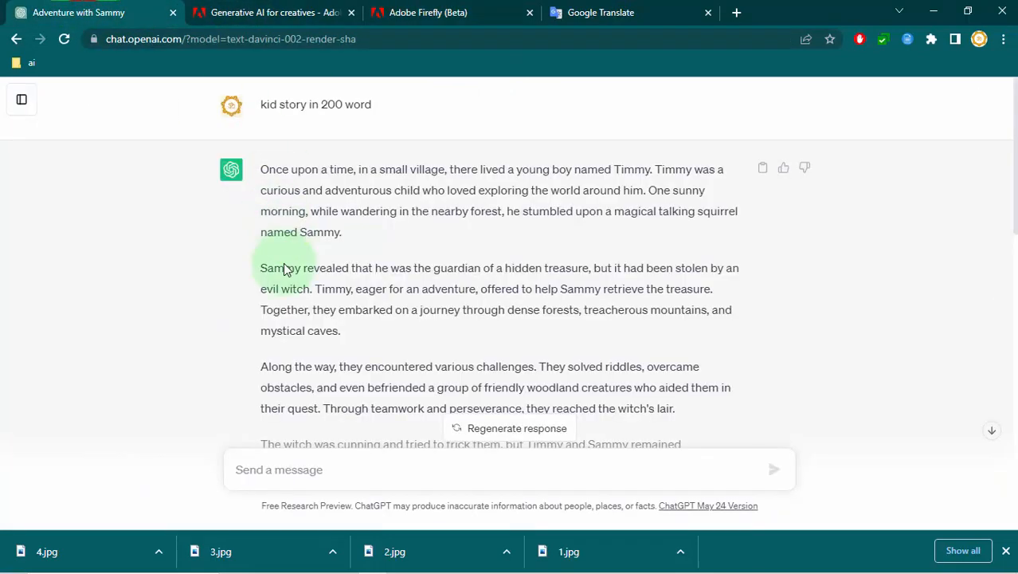
left_click_drag(252, 269, 360, 330)
key("ctrl+c")
right_click(312, 287)
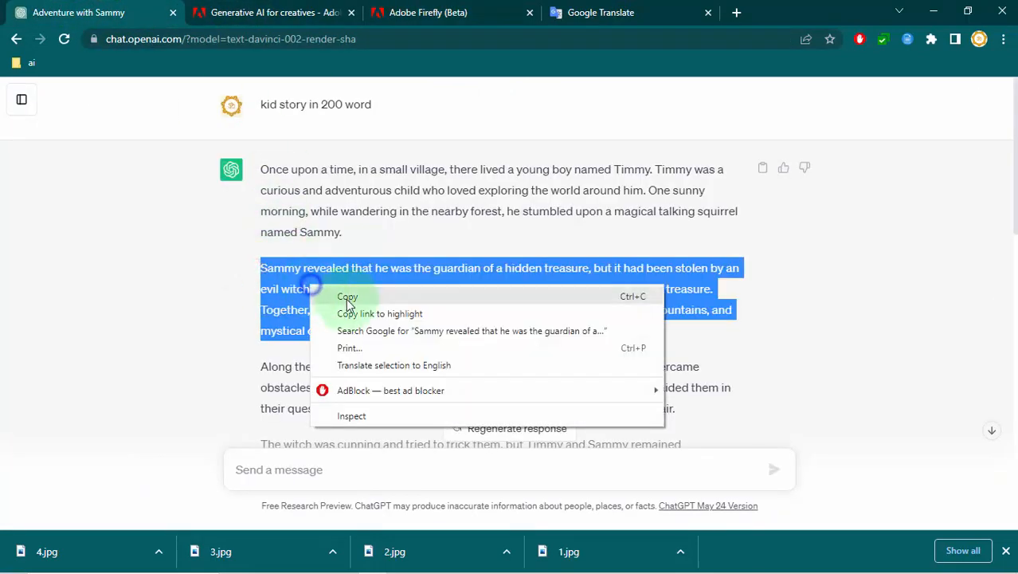
left_click(344, 293)
Switch to Adobe Firefly, replace the old prompt with the copied second paragraph and generate new images
left_click(483, 7)
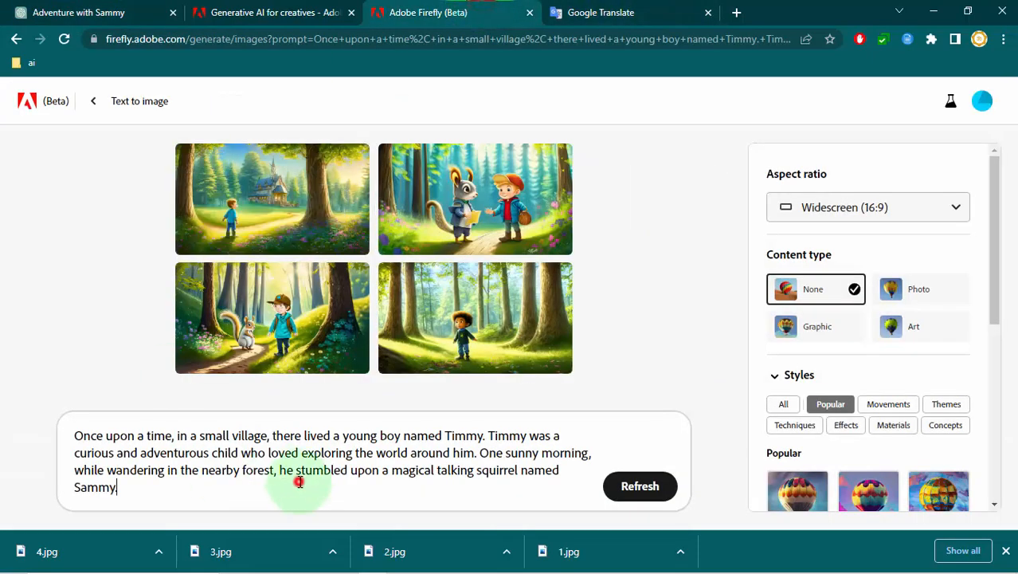
key("ctrl+a")
key("BackSpace")
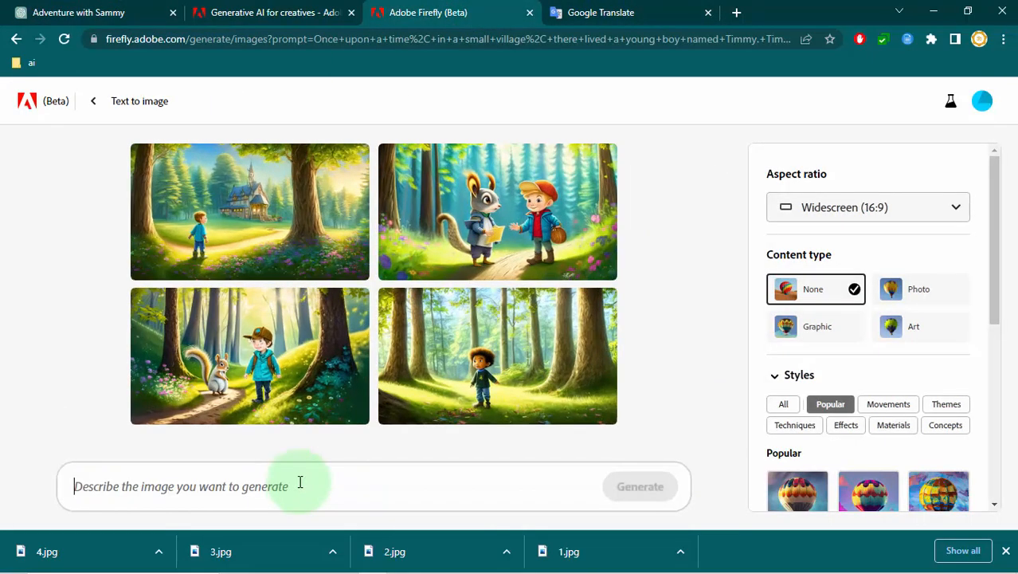
key("ctrl+v")
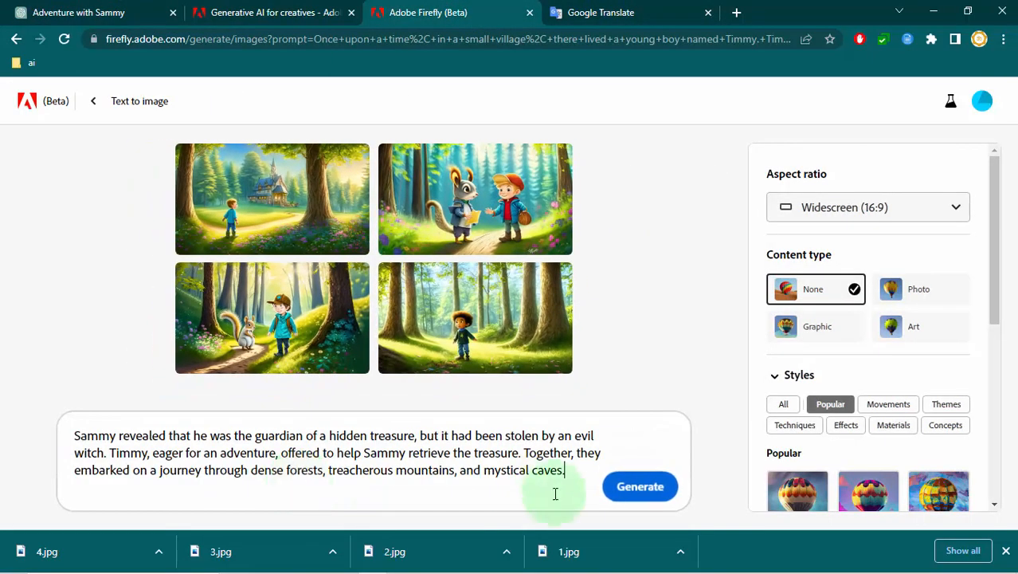
left_click(641, 488)
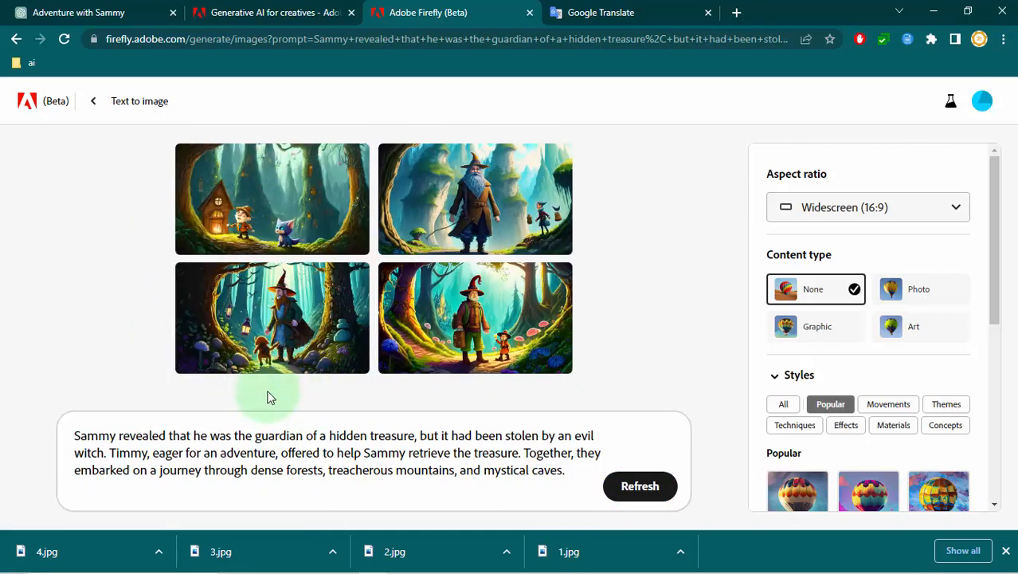
Open images generated for the second paragraph in their own tabs and save them as 5 and 6
right_click(268, 174)
left_click(288, 184)
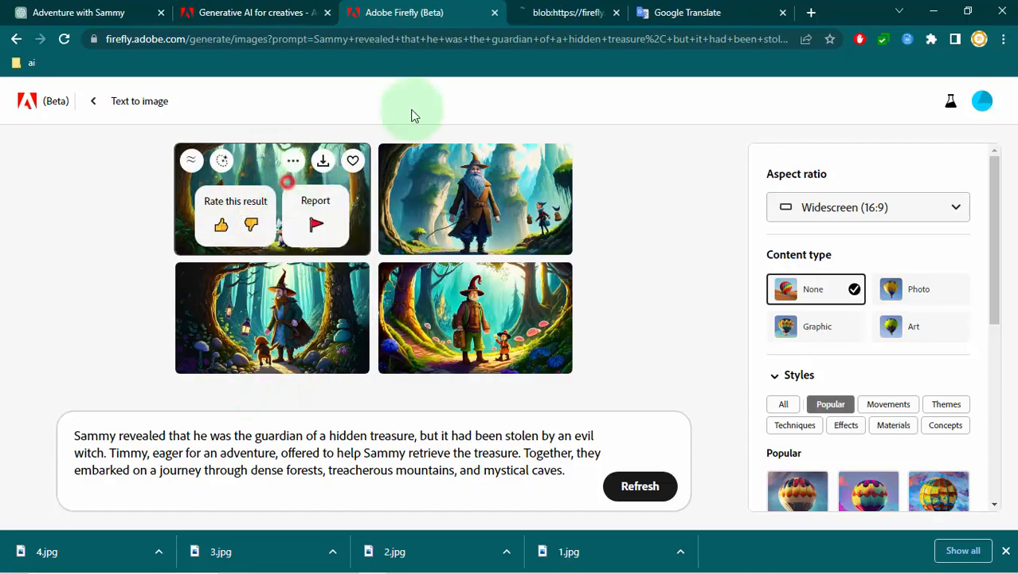
left_click(576, 5)
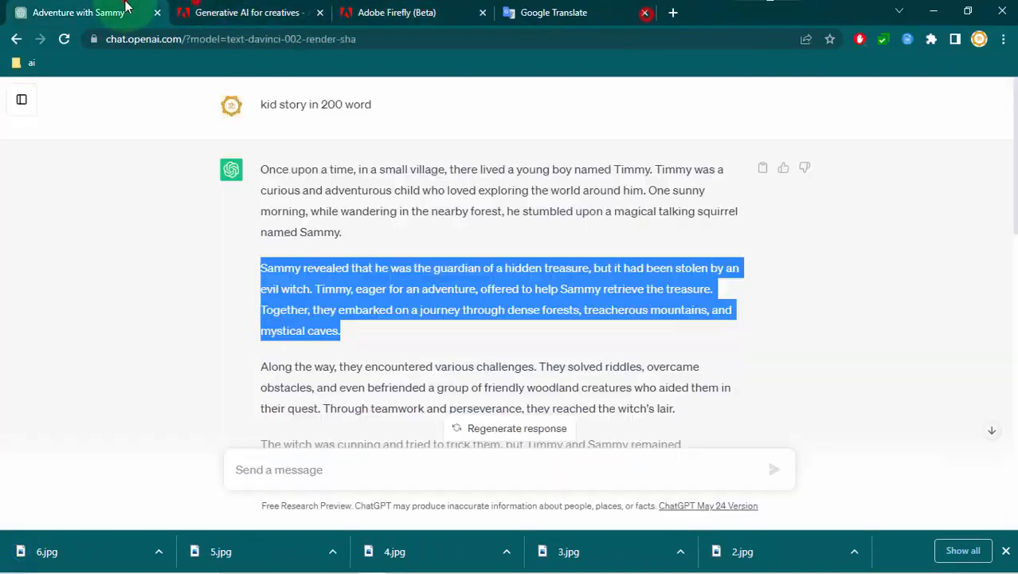
In ChatGPT, select the third story paragraph, which begins "Along the way, they encountered various challenges"
left_click_drag(261, 217, 676, 260)
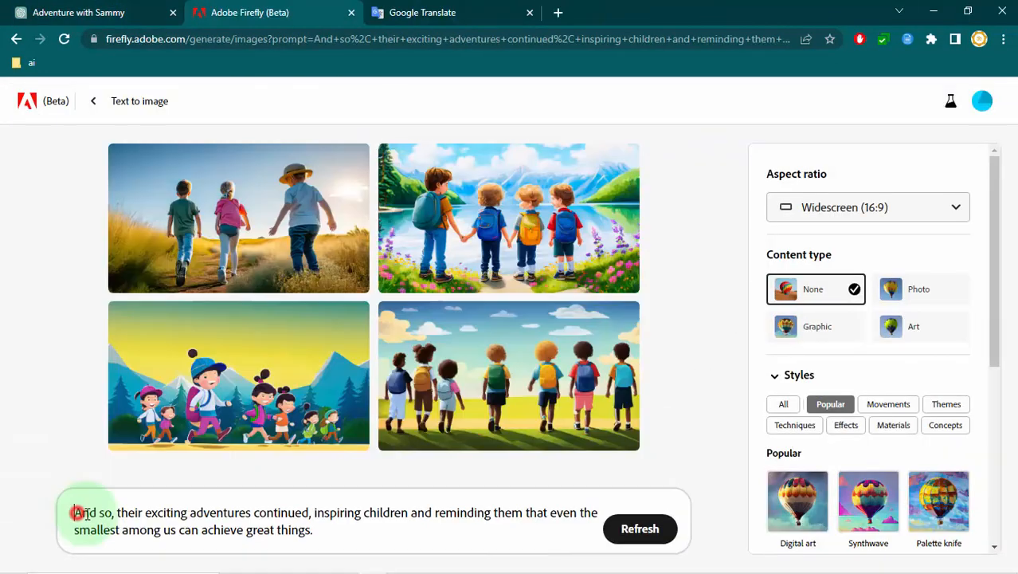
left_click_drag(75, 512, 311, 546)
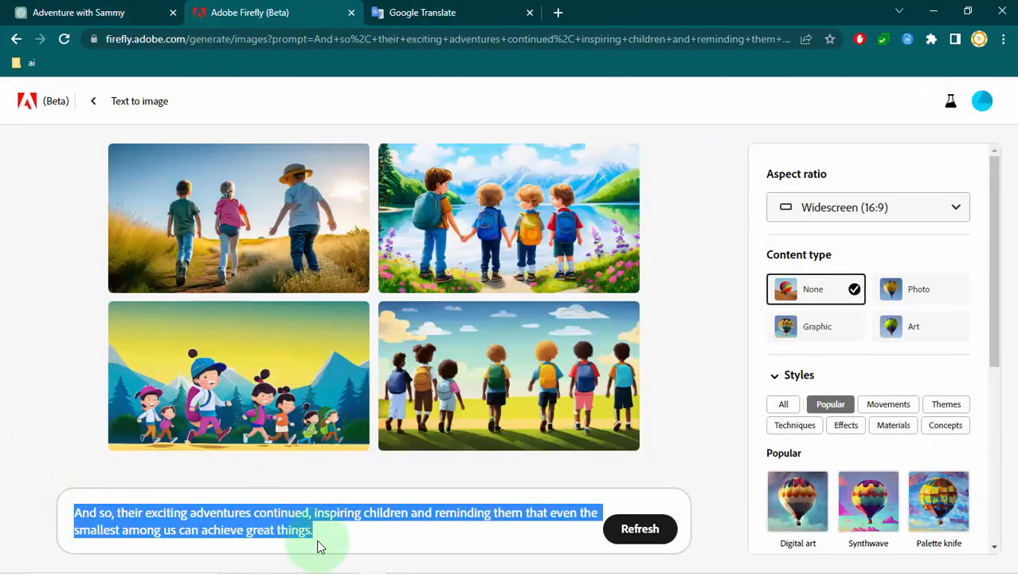
left_click(316, 545)
mouse_move(227, 326)
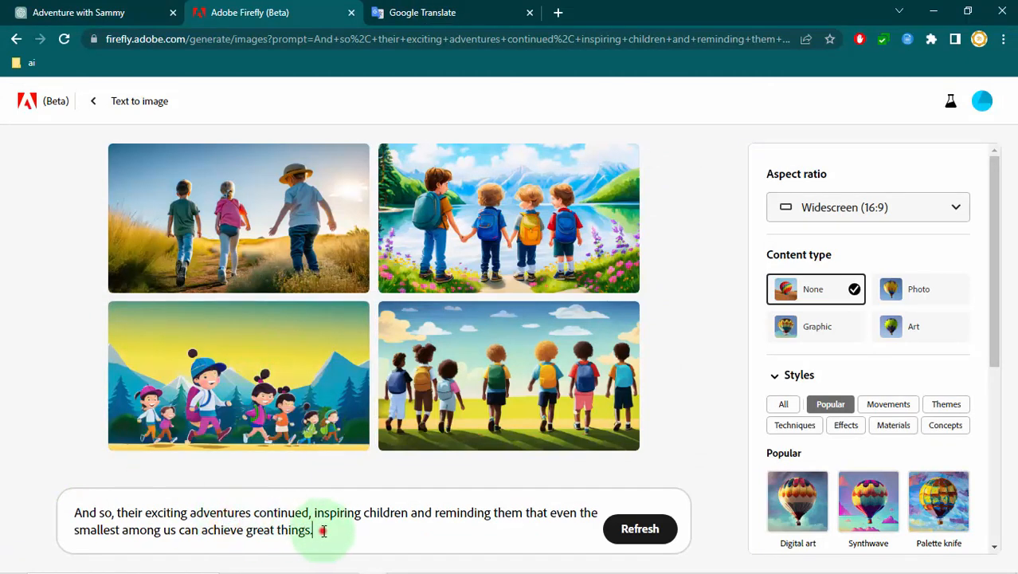
left_click_drag(320, 529, 50, 510)
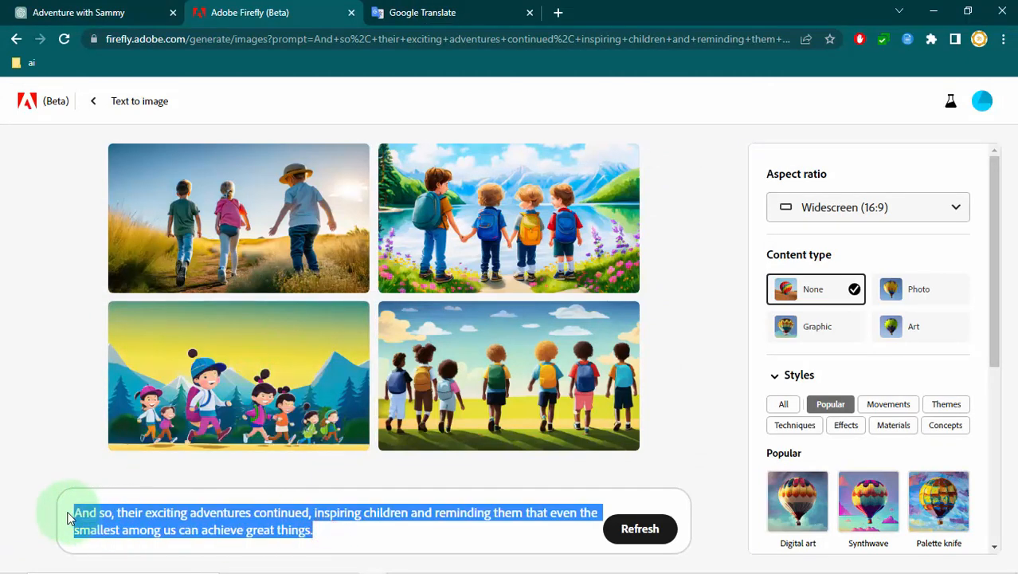
left_click(120, 516)
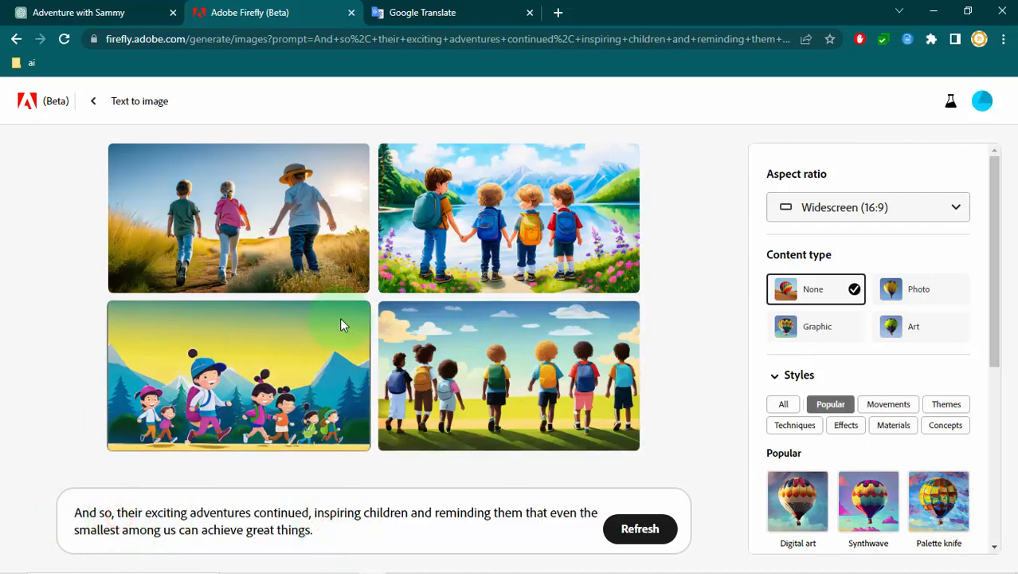
mouse_move(343, 335)
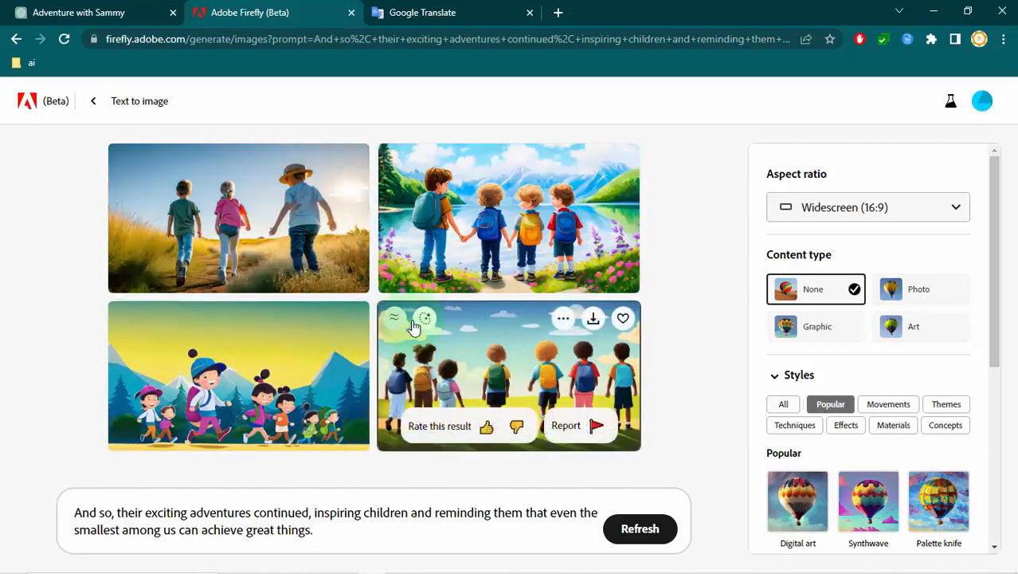
mouse_move(491, 348)
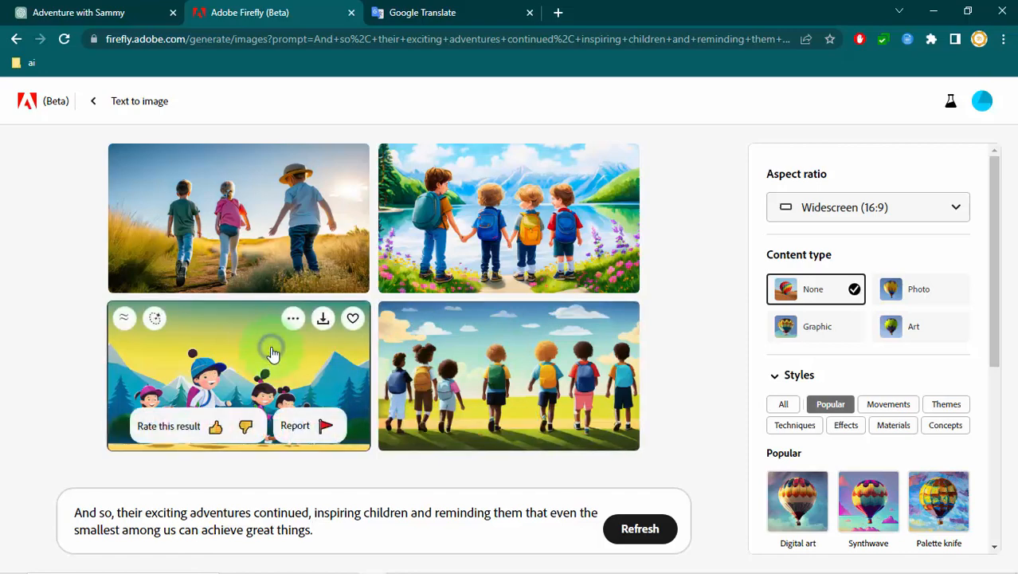
Save two of the images generated for the closing paragraph as 23 and 24
right_click(272, 354)
right_click(494, 177)
key("Escape")
Search the web for "tts maker" in a new browser tab
key("ctrl+t")
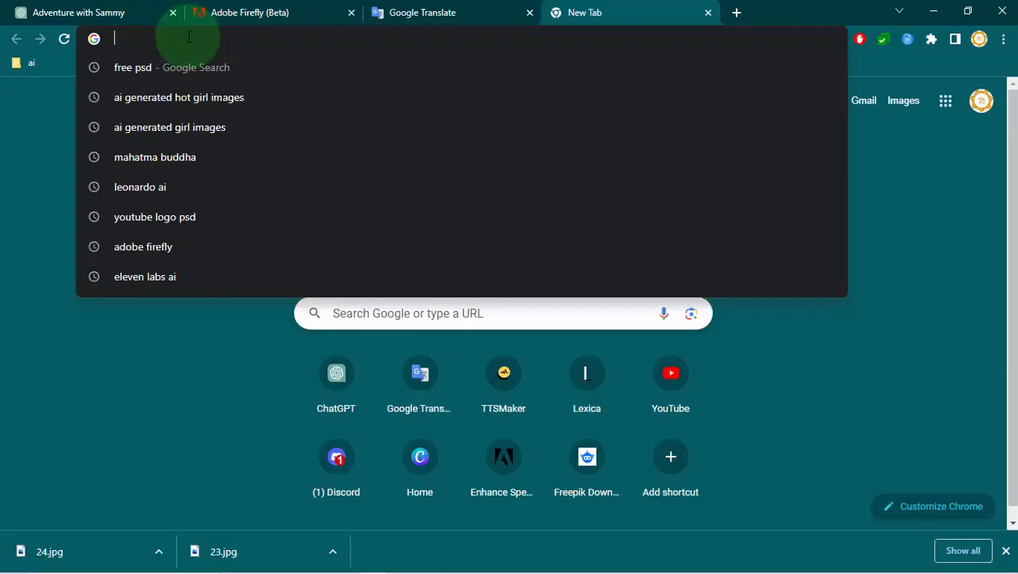
type("tts ma")
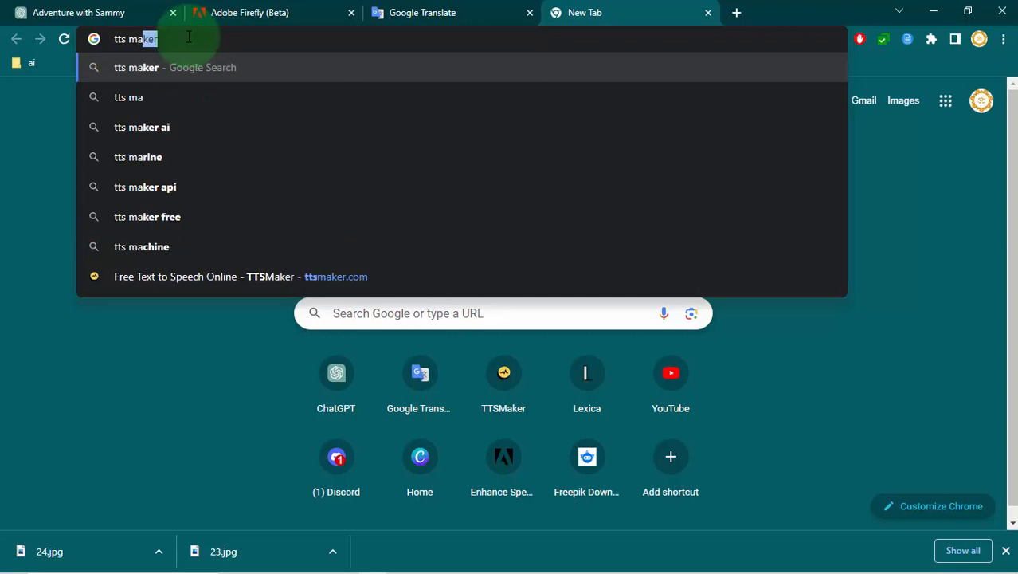
key("Return")
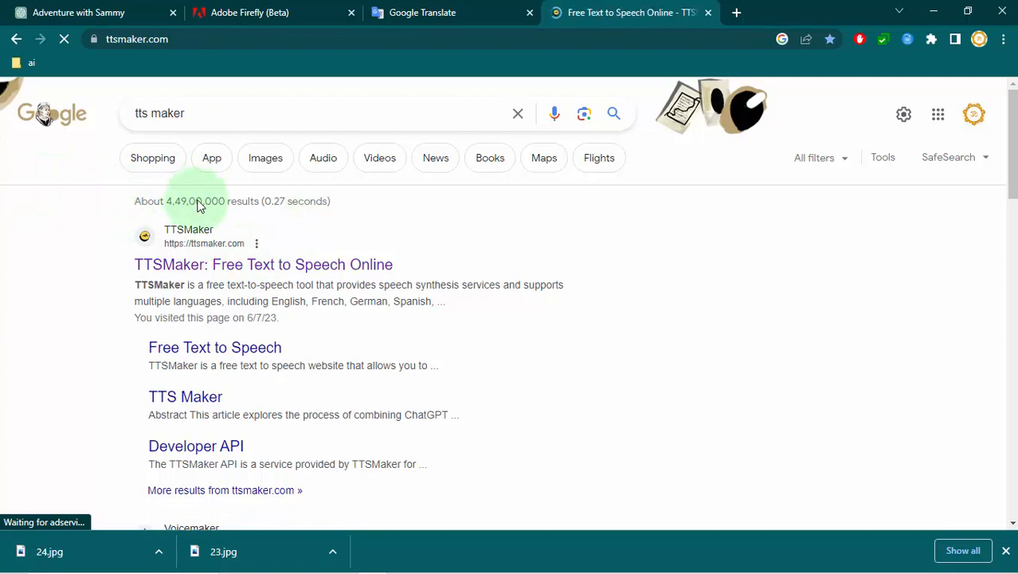
Open the TTSMaker website and paste the Hindi translation of the story as the text to convert
right_click(169, 223)
left_click(207, 336)
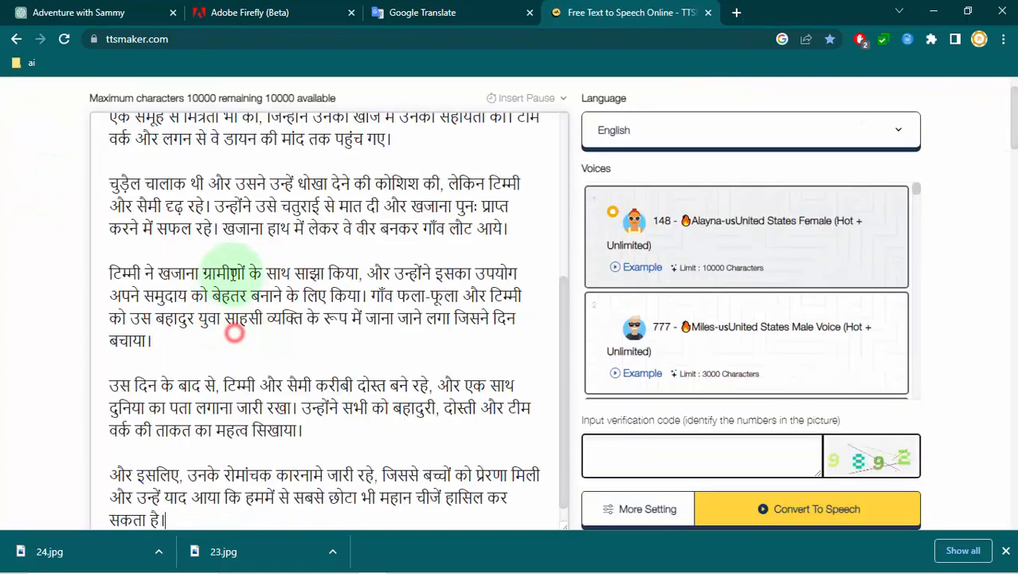
scroll(216, 268, "up", 10)
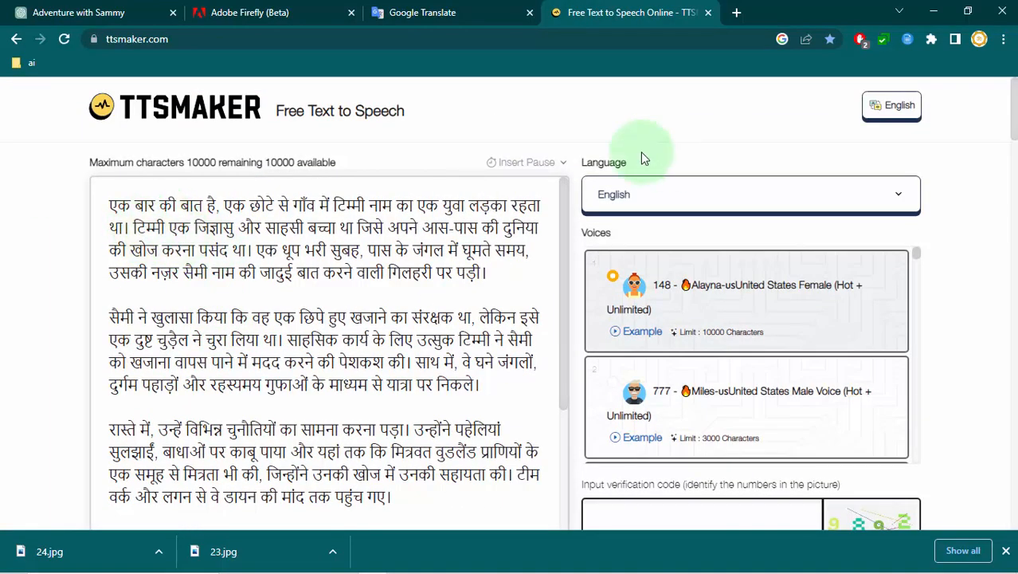
Search the speech languages for "hindi" and set the text-to-speech language to Hindi
left_click(620, 199)
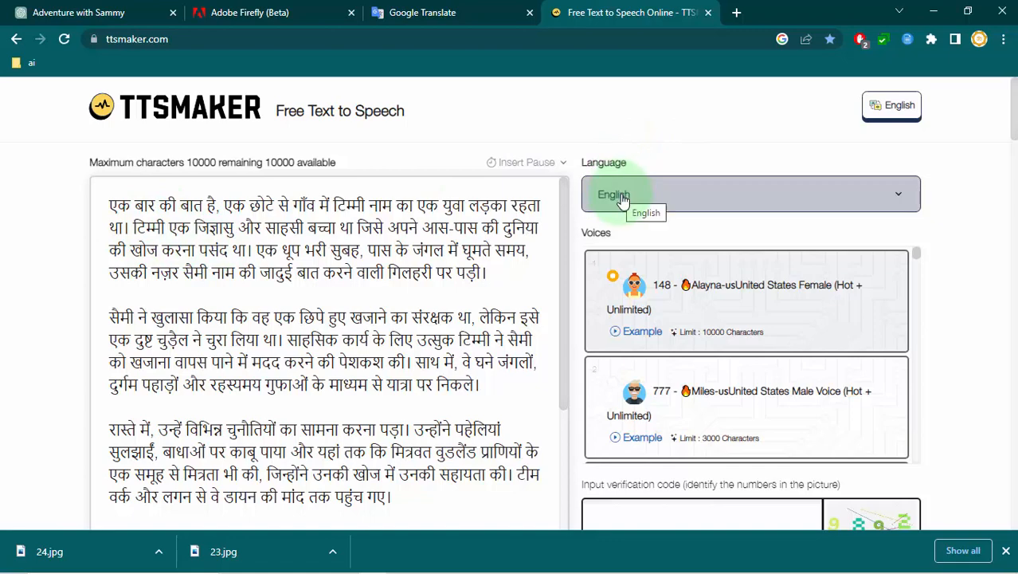
left_click(636, 196)
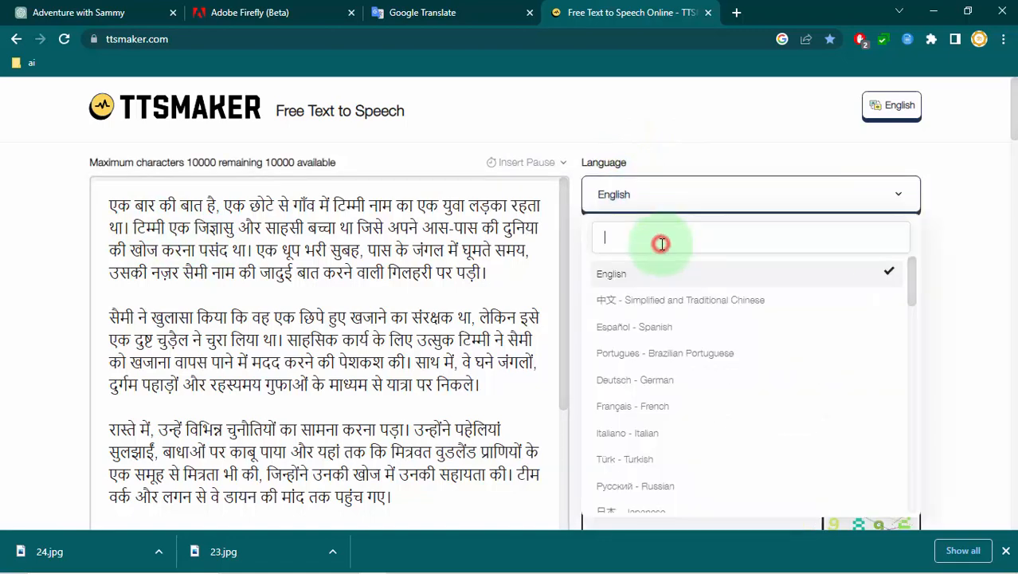
type("hind")
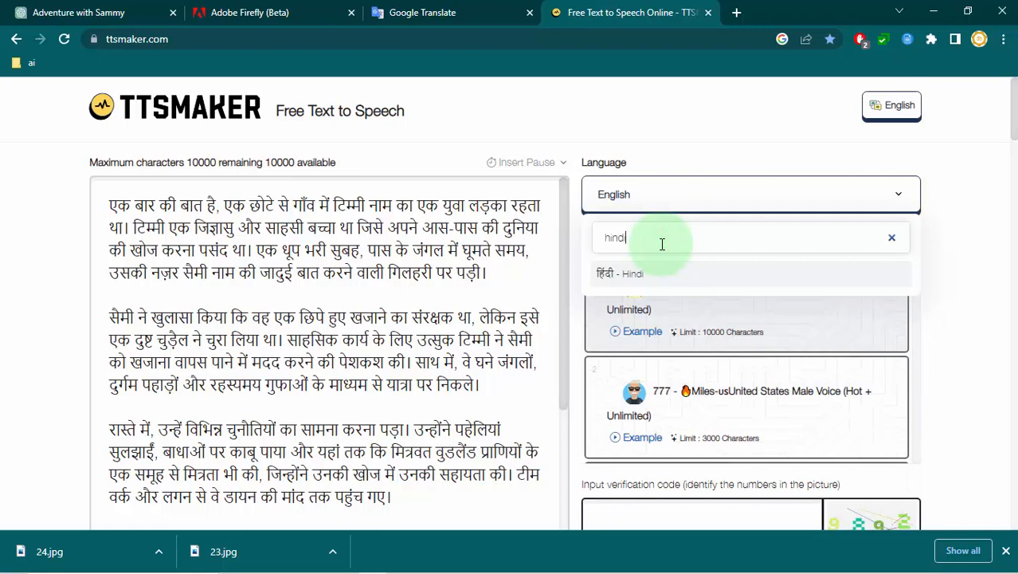
type("i")
left_click(647, 275)
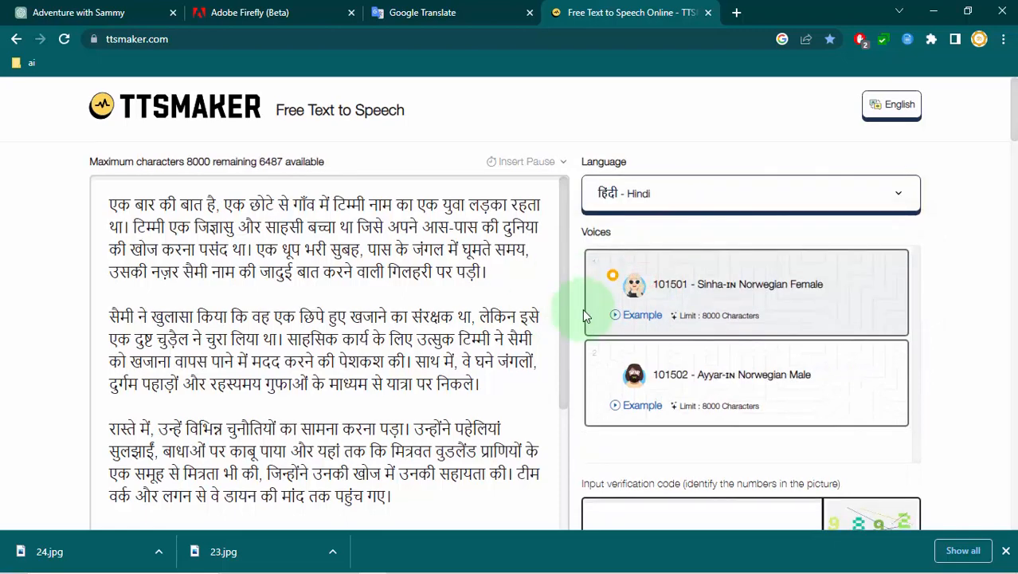
Select the 101501 - Sinha-IN Norwegian Female voice and play its example
scroll(586, 303, "down", 1)
left_click(655, 212)
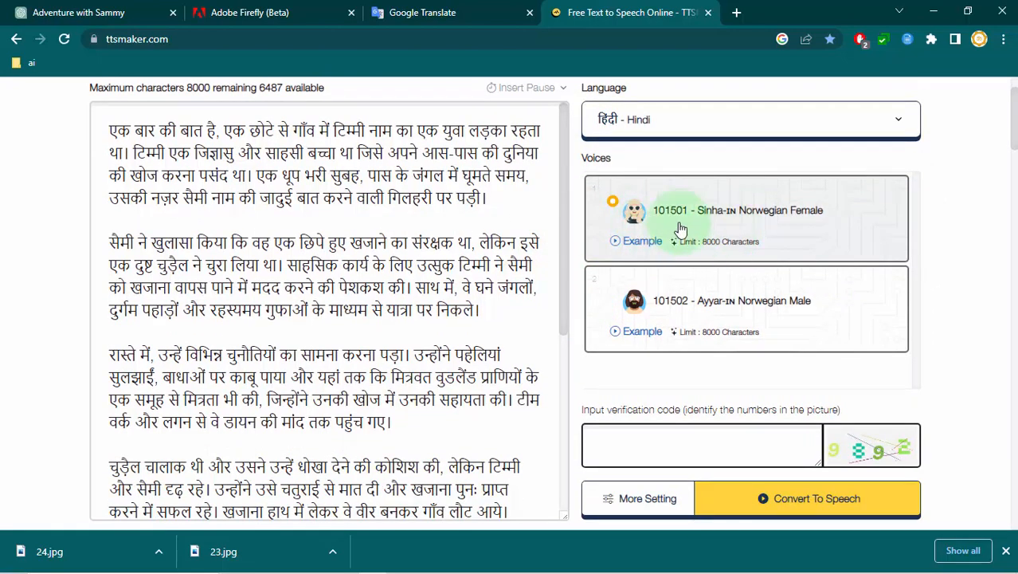
left_click(640, 242)
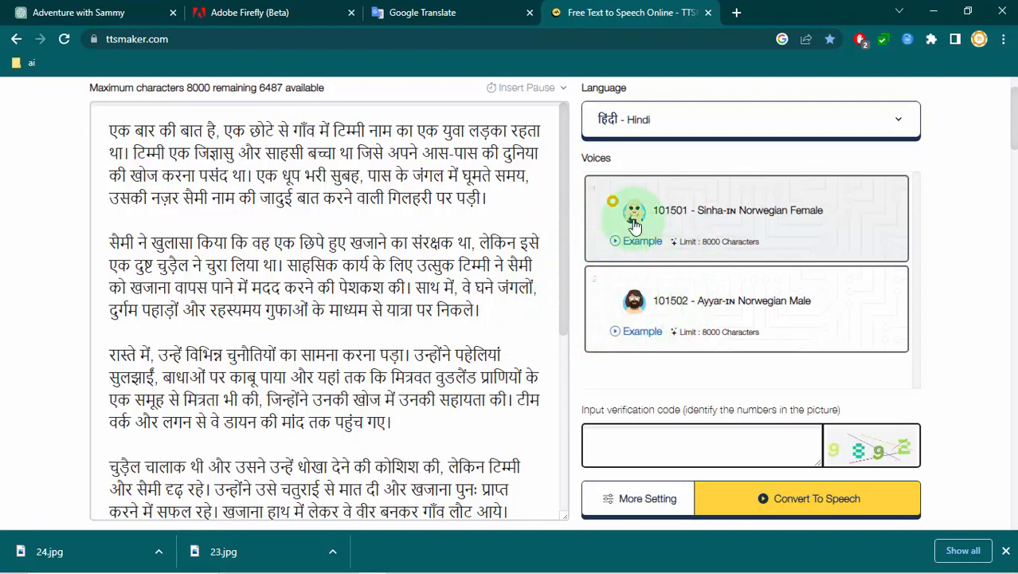
Enter the verification code from the picture and convert the Hindi story text to speech
scroll(681, 371, "down", 1)
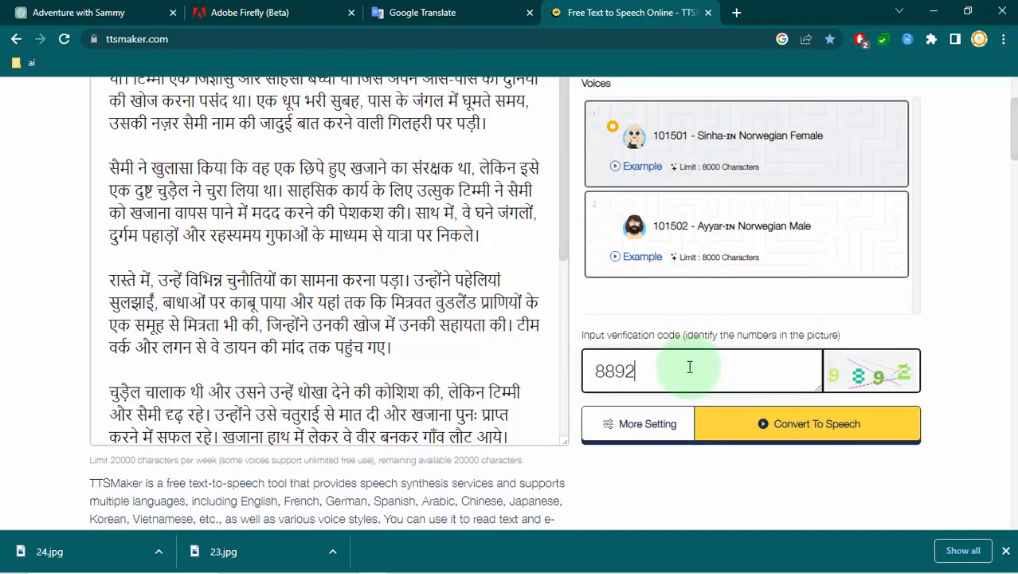
scroll(757, 428, "down", 1)
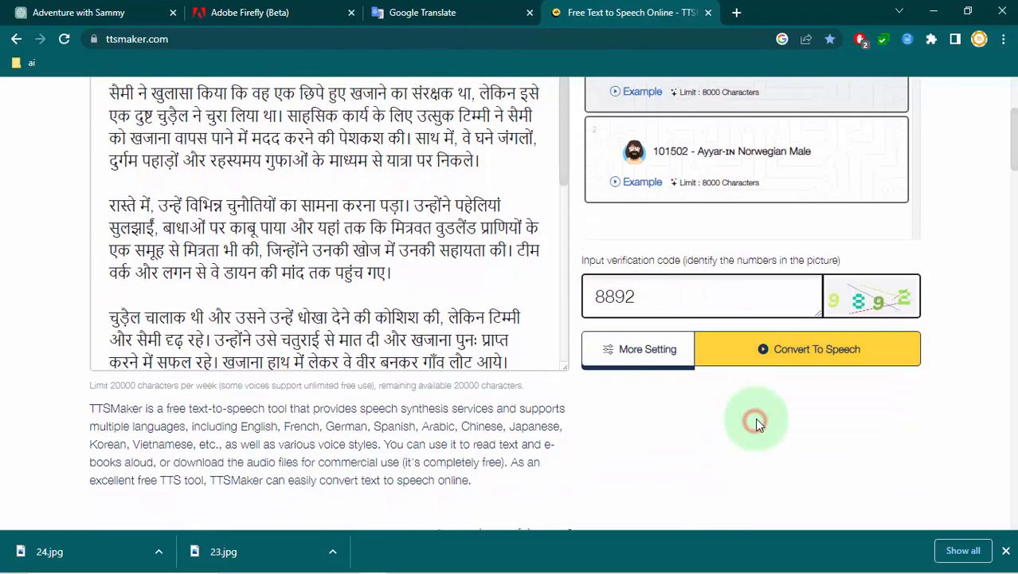
left_click(770, 344)
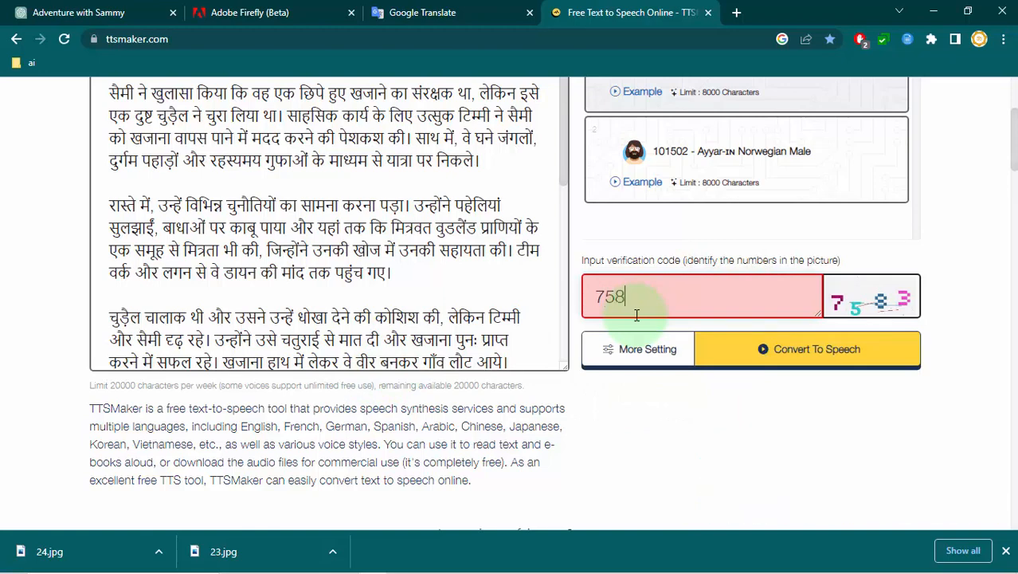
left_click(865, 344)
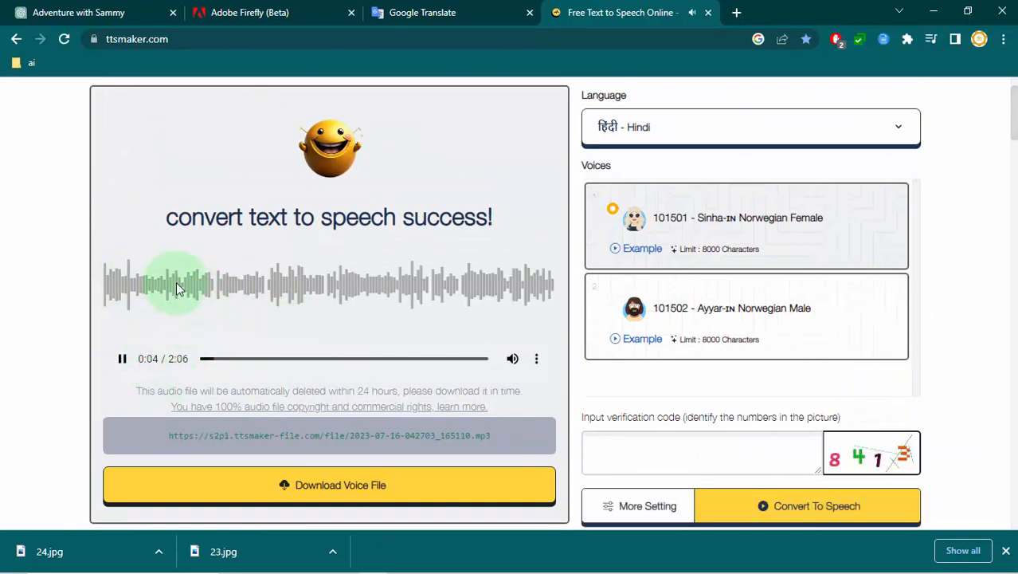
Download the generated voice file and save it as MP3 in the story folder on the Desktop
scroll(185, 282, "down", 1)
scroll(155, 317, "up", 1)
scroll(193, 318, "down", 1)
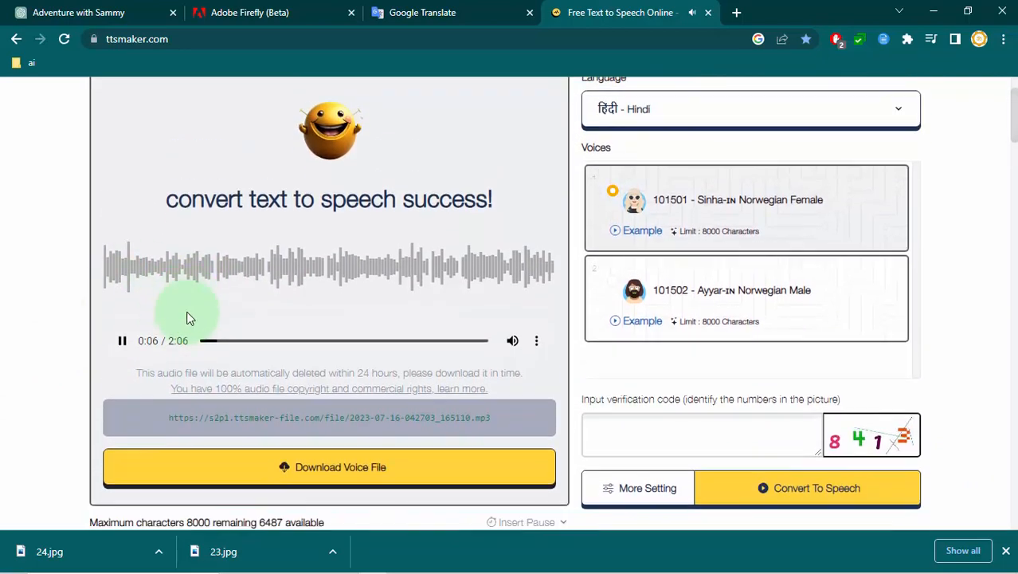
left_click(295, 407)
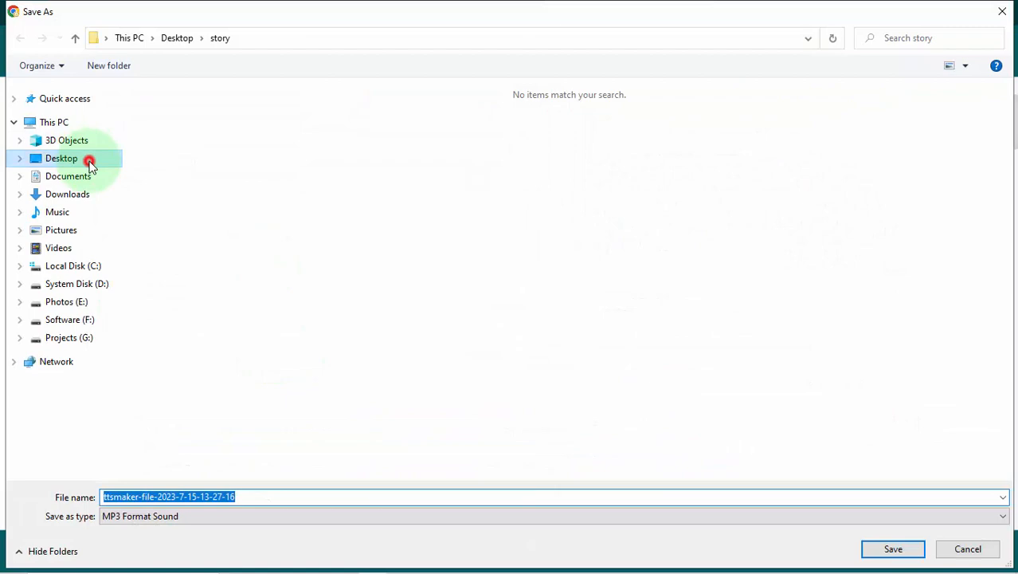
left_click(89, 162)
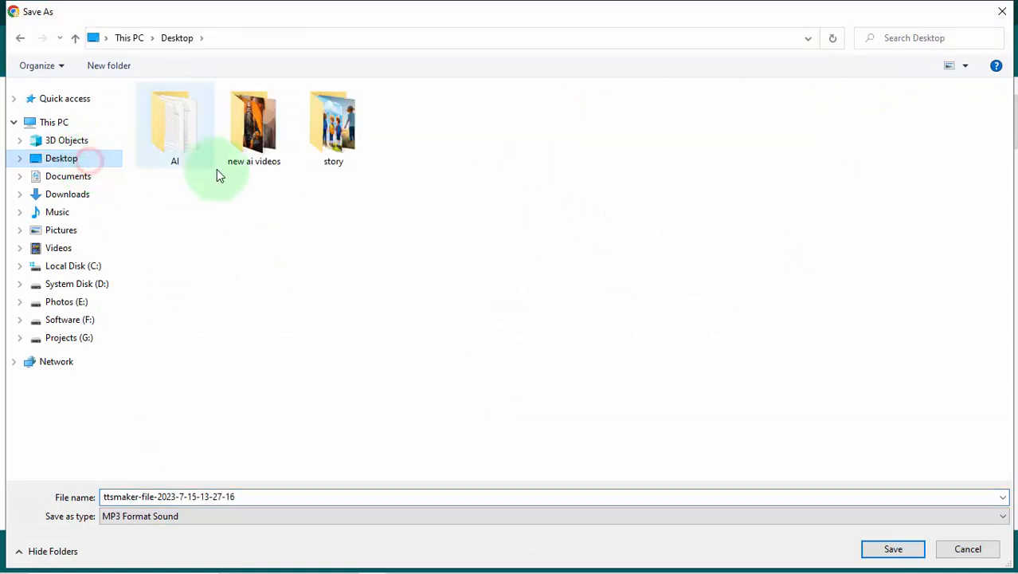
double_click(337, 139)
left_click(883, 550)
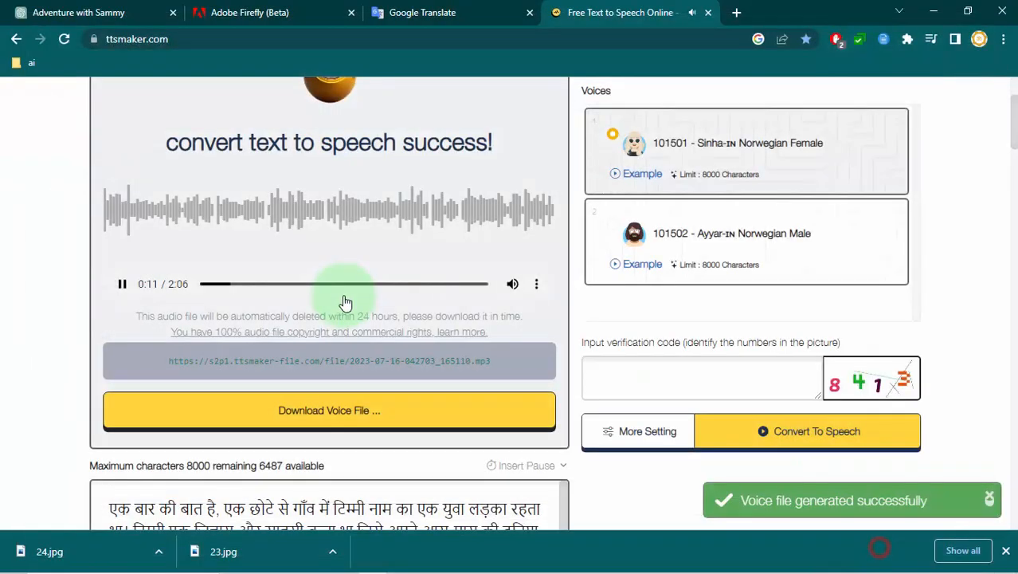
Review the paragraphs of the generated story in the ChatGPT conversation
scroll(302, 290, "up", 2)
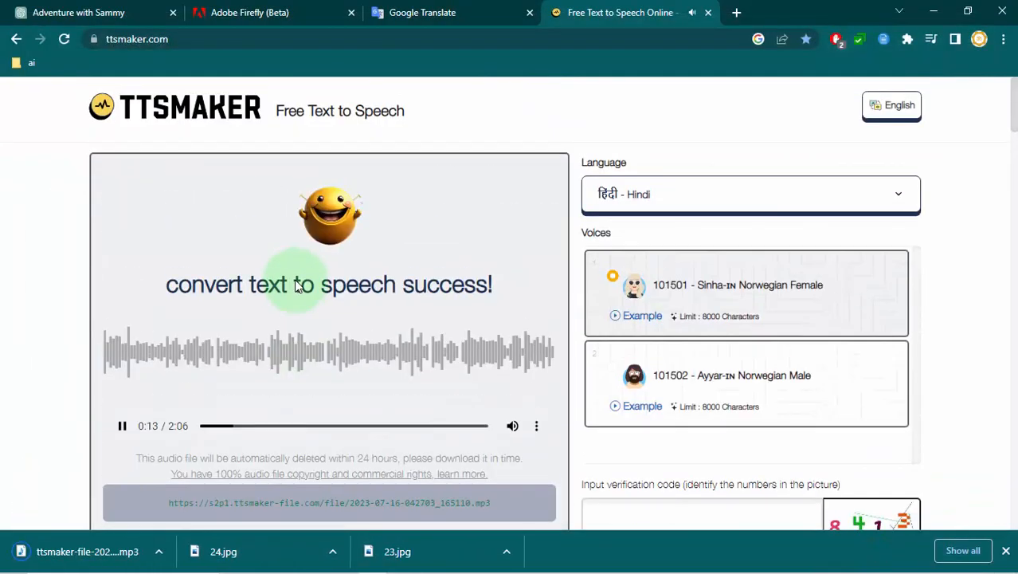
left_click(269, 13)
left_click(75, 13)
scroll(275, 194, "up", 1)
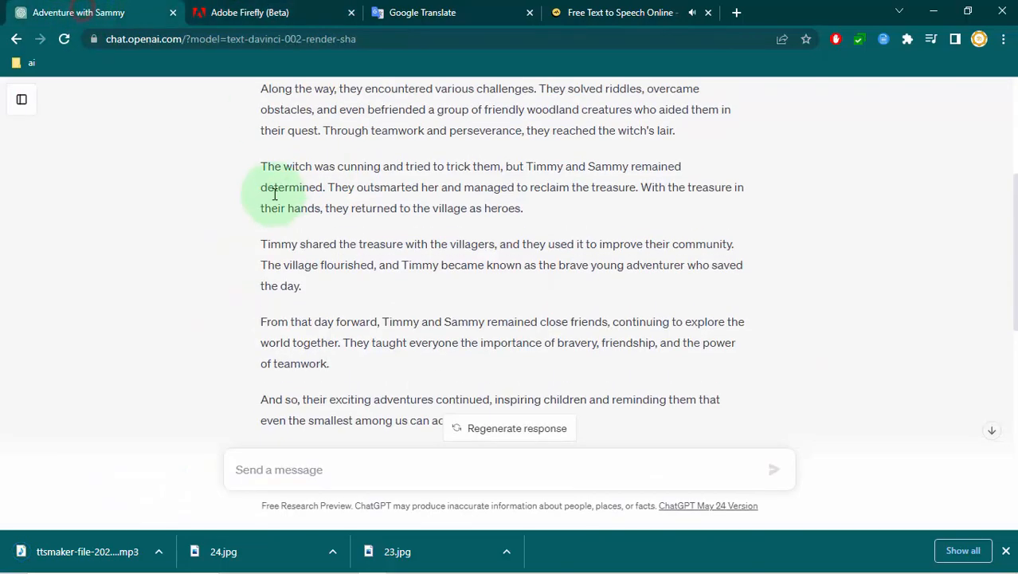
scroll(275, 194, "up", 5)
Open the LeiaPix Converter website at convert.leiapix.com and dismiss the Lume Pad 2 advertisement
left_click(622, 12)
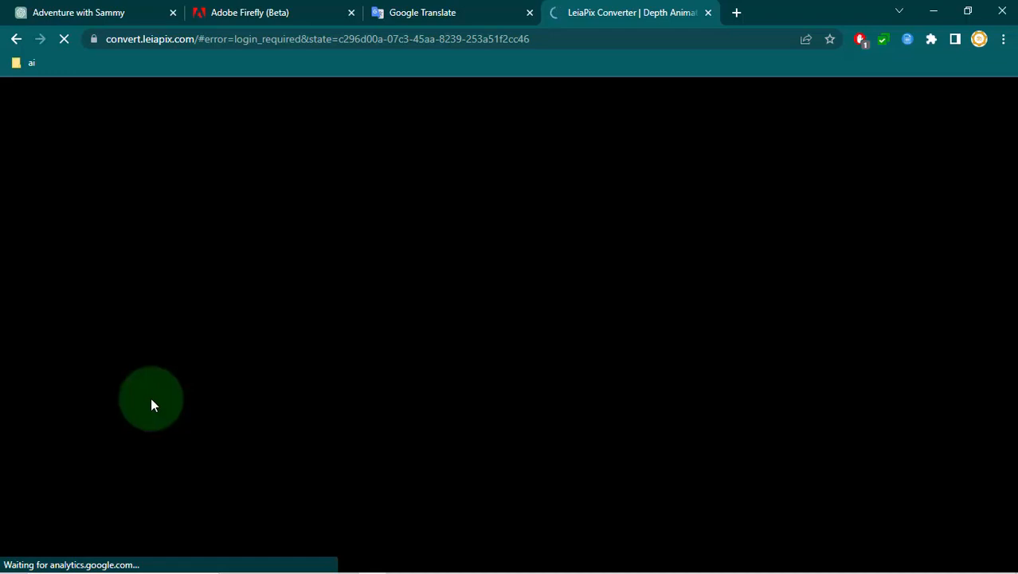
left_click(163, 45)
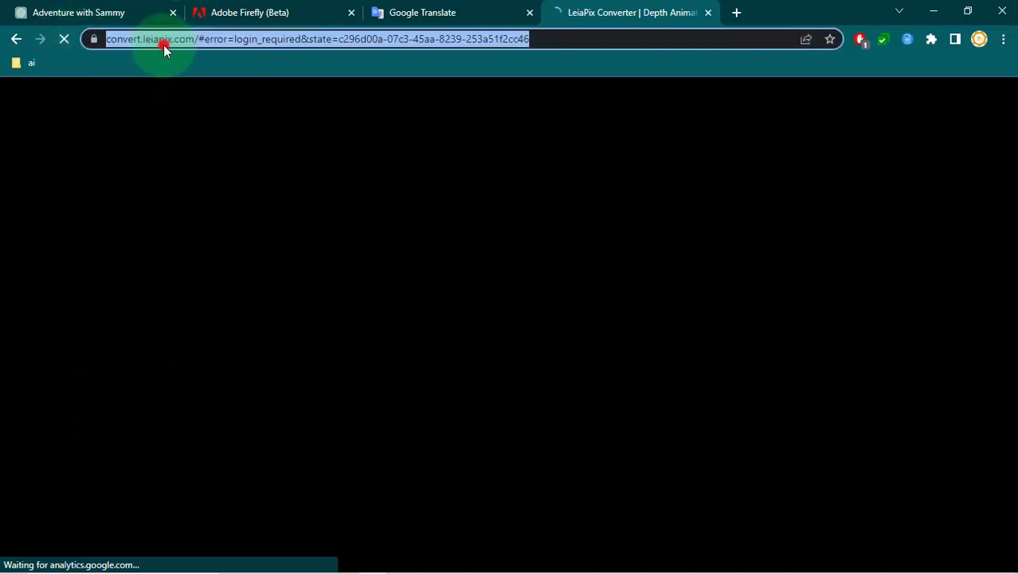
left_click(227, 38)
left_click(282, 37)
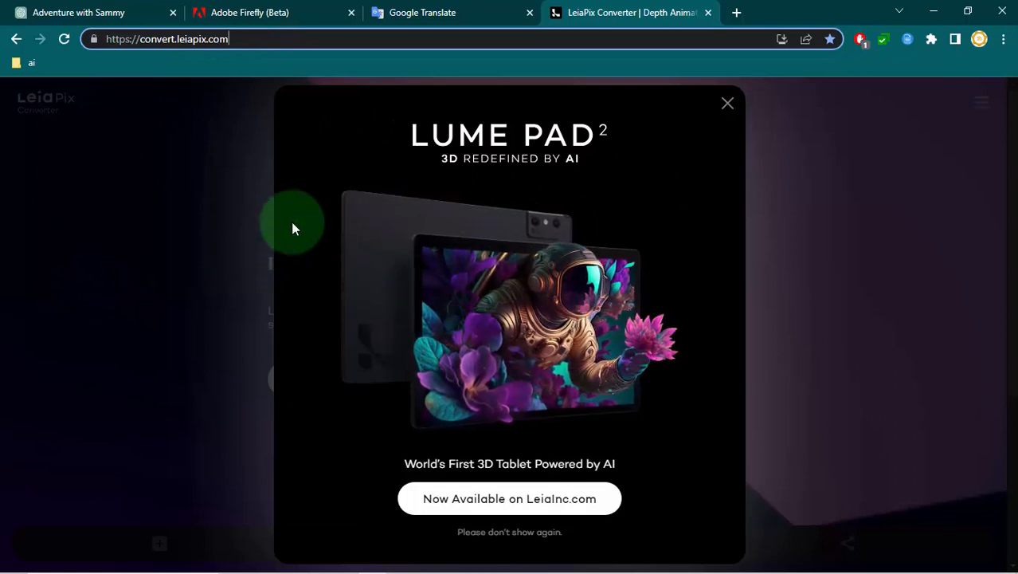
left_click(727, 107)
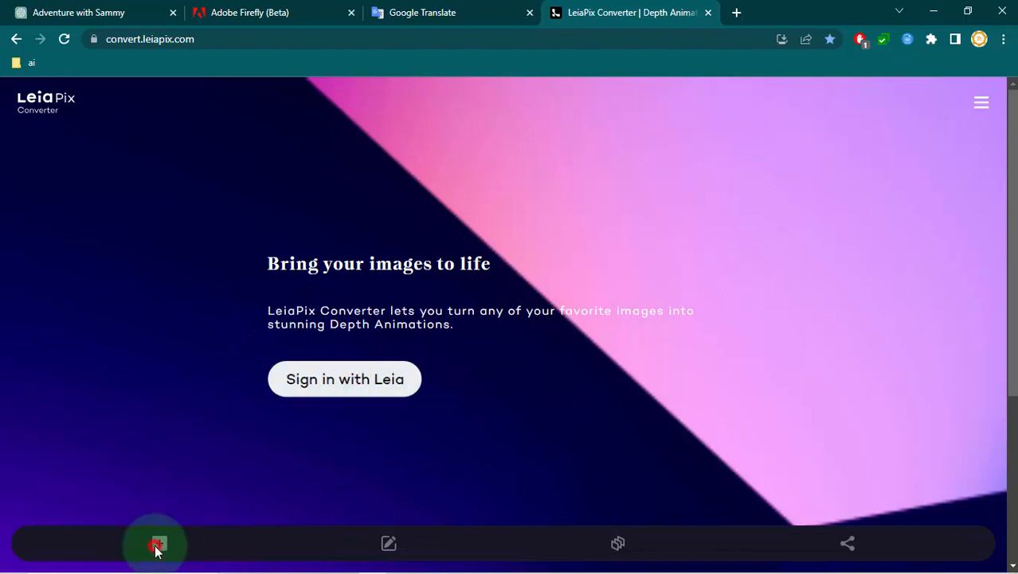
Sign in to LeiaPix Converter with the Leia account
left_click(329, 390)
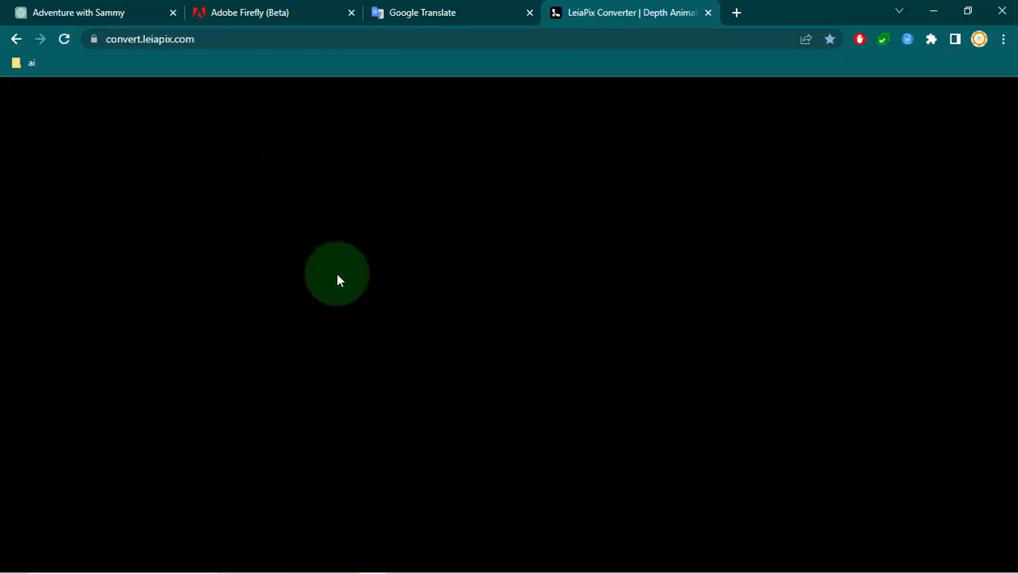
scroll(183, 279, "down", 1)
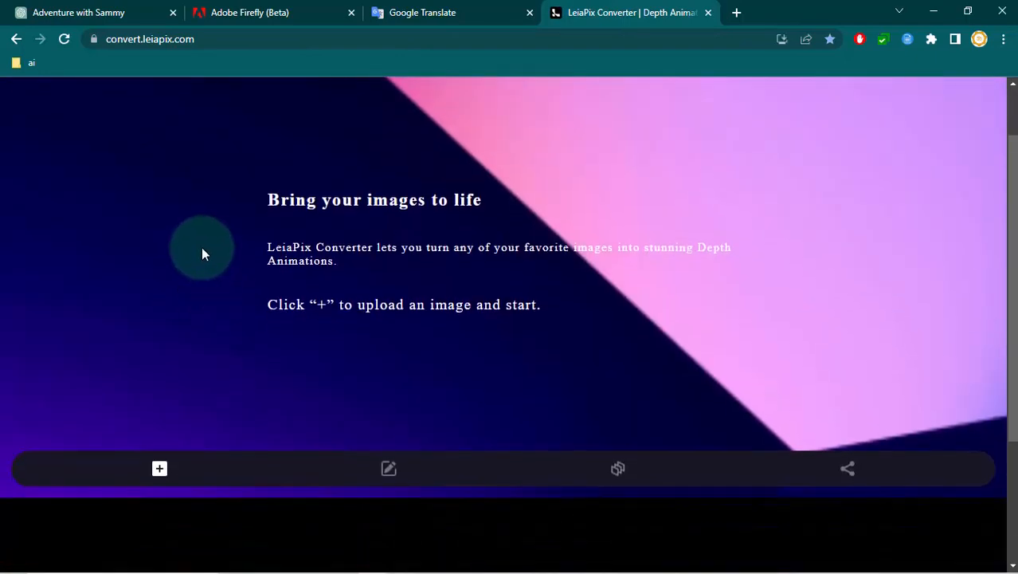
scroll(201, 254, "up", 1)
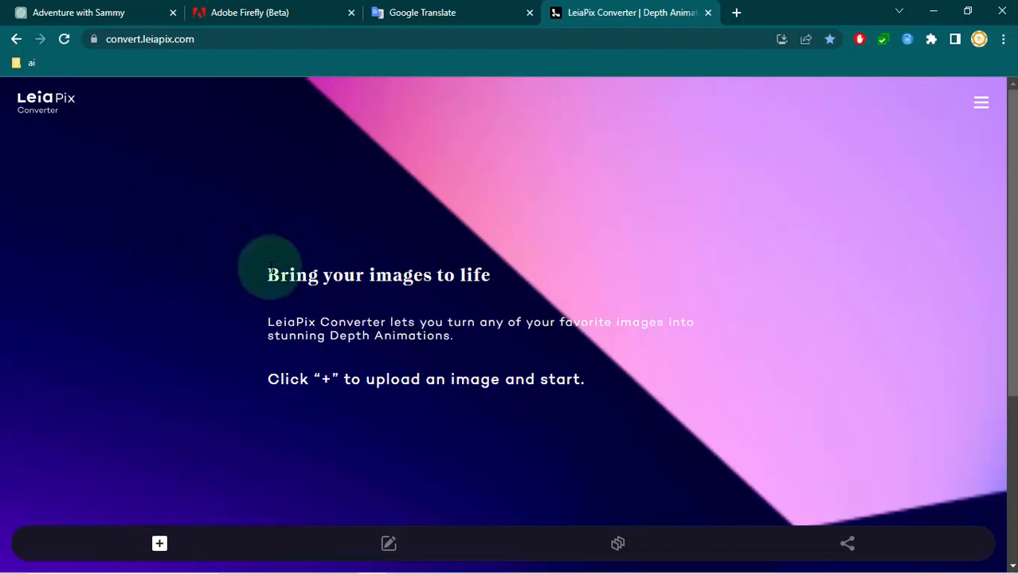
Upload image 1 from the story folder on the Desktop for conversion into a depth animation
left_click(160, 543)
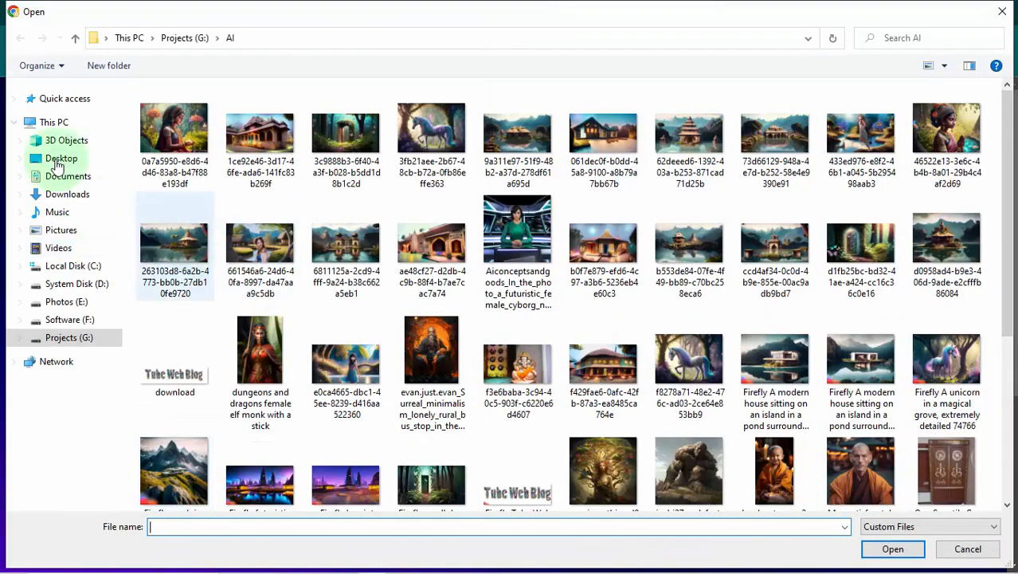
left_click(82, 157)
left_click(341, 325)
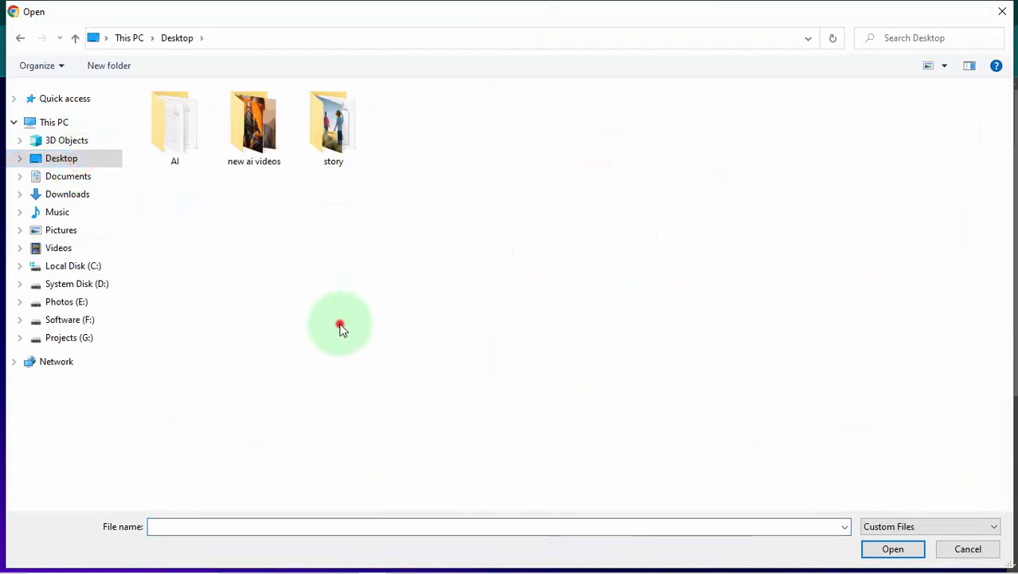
left_click(351, 115)
double_click(351, 116)
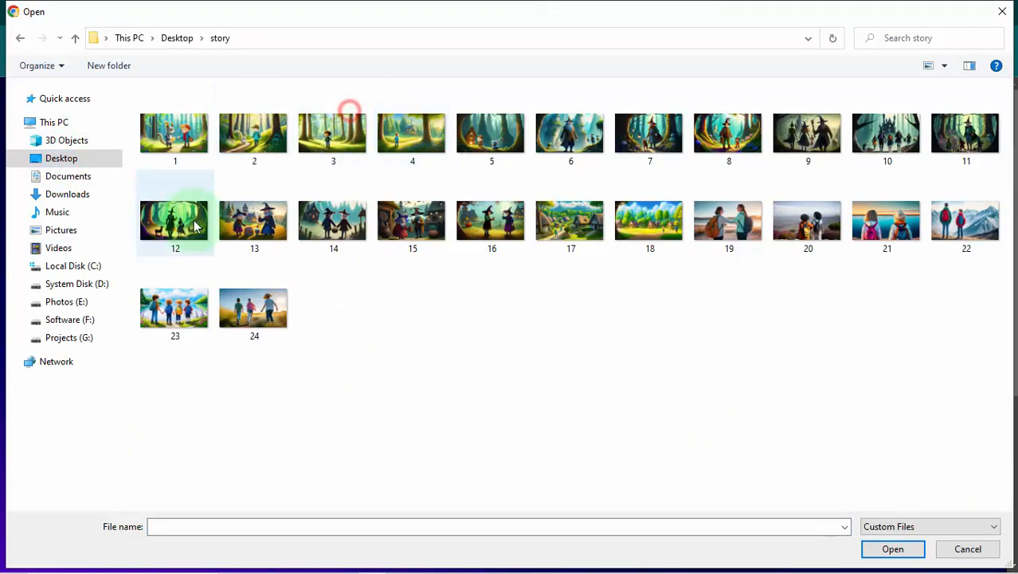
double_click(168, 148)
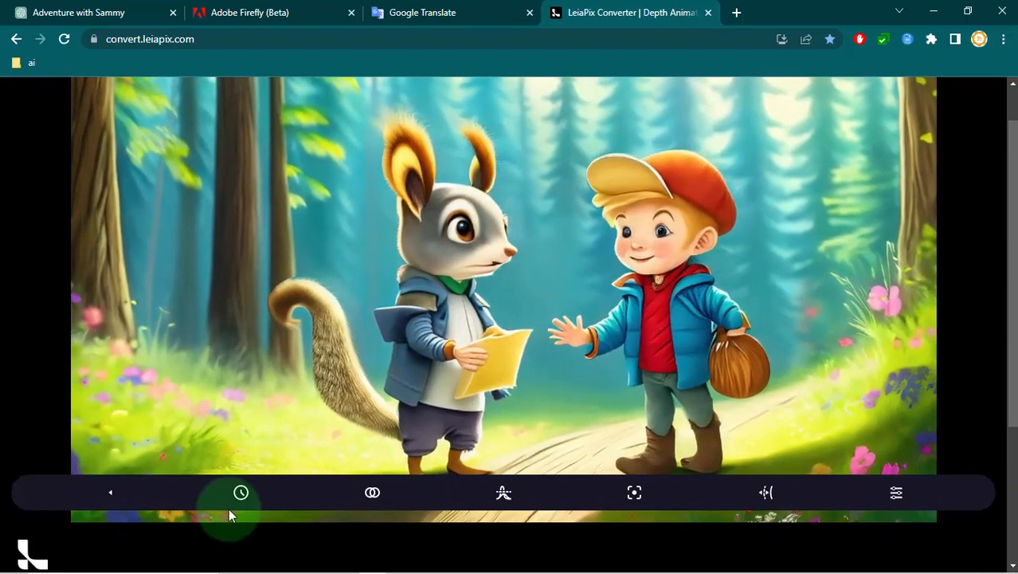
Set the depth animation's length to 6 s
left_click(240, 494)
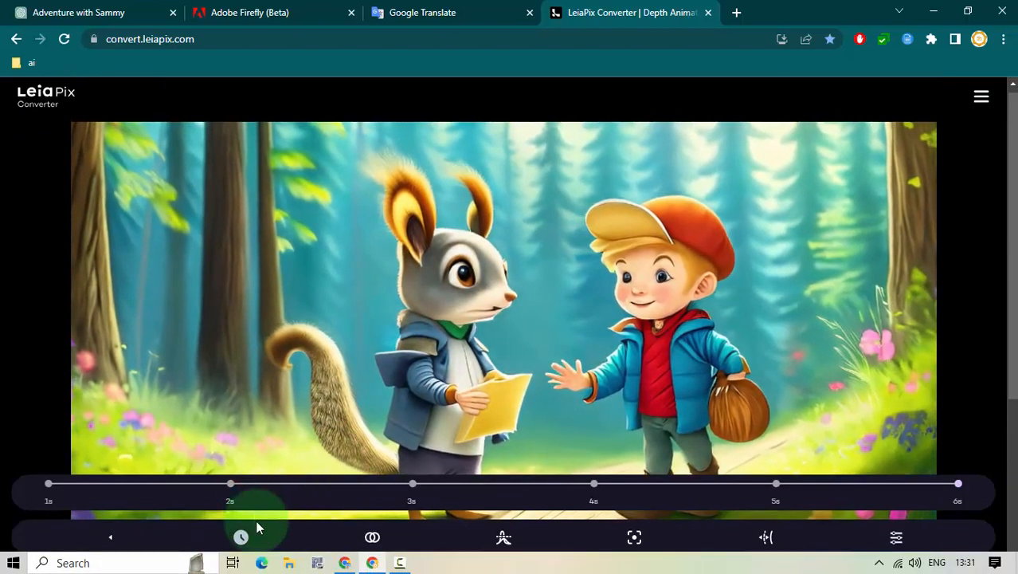
left_click(722, 484)
left_click(958, 484)
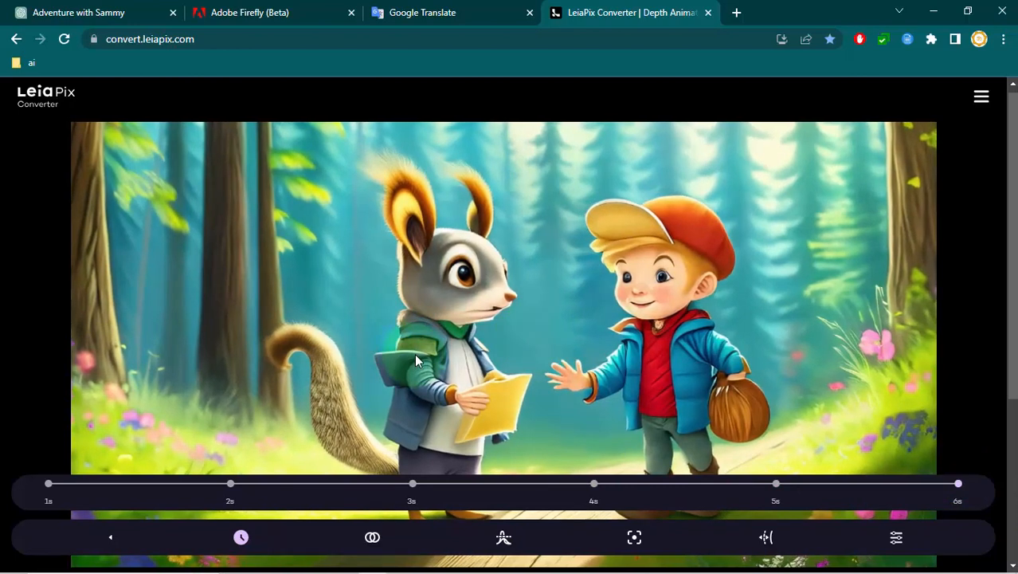
left_click(898, 538)
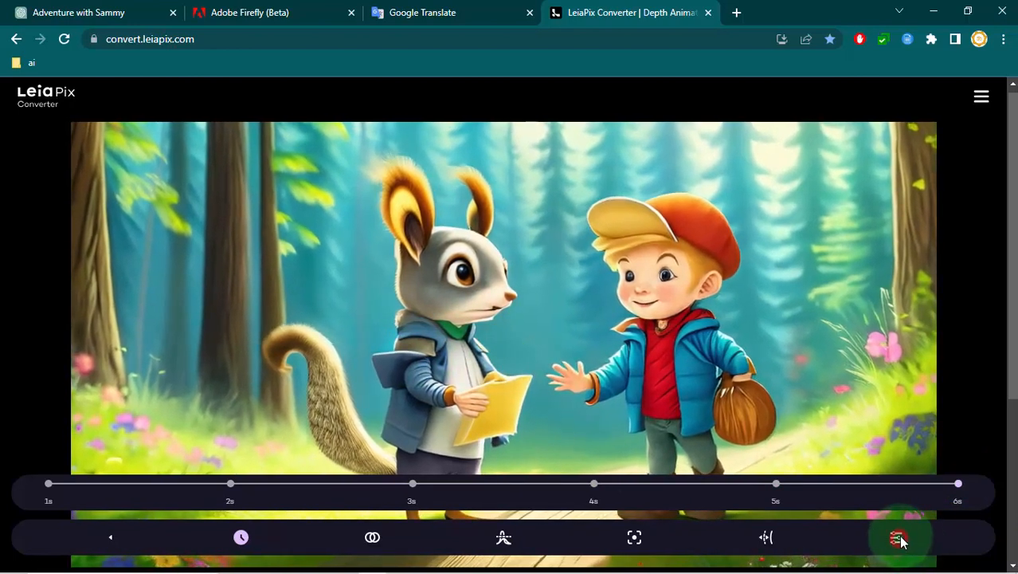
left_click(901, 541)
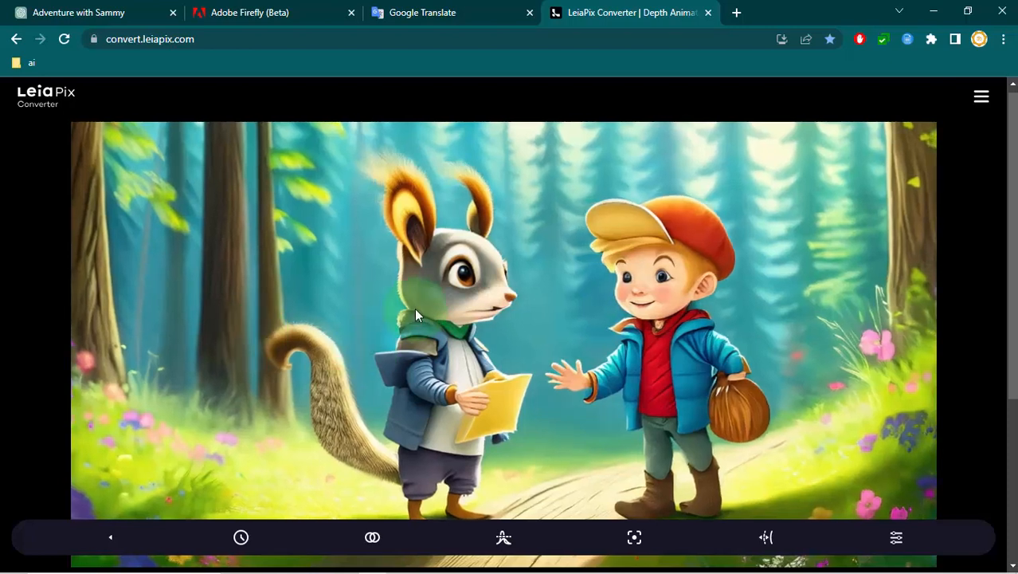
Export the depth animation of the squirrel and boy as an MP4 and save it
left_click(111, 539)
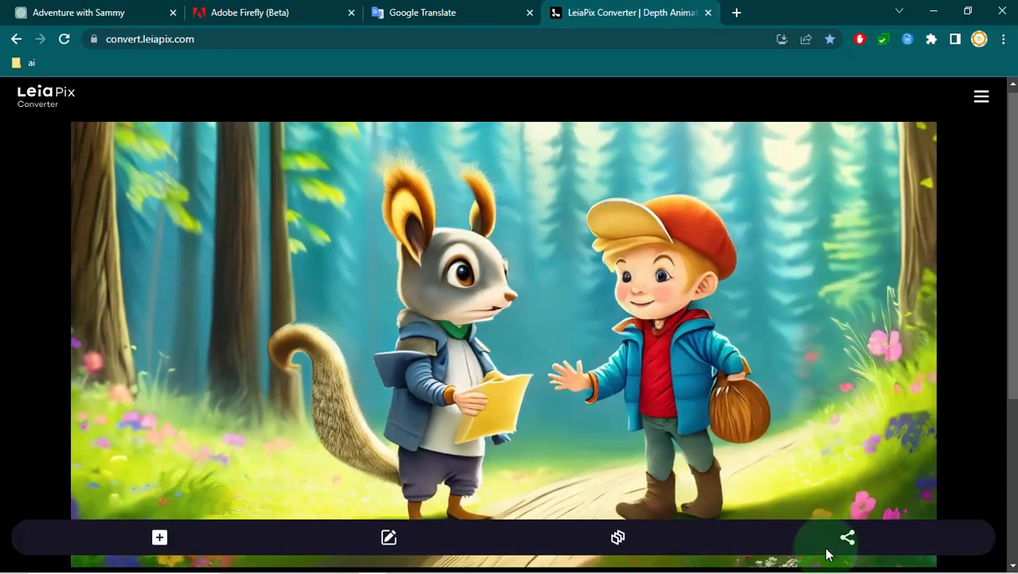
left_click(848, 539)
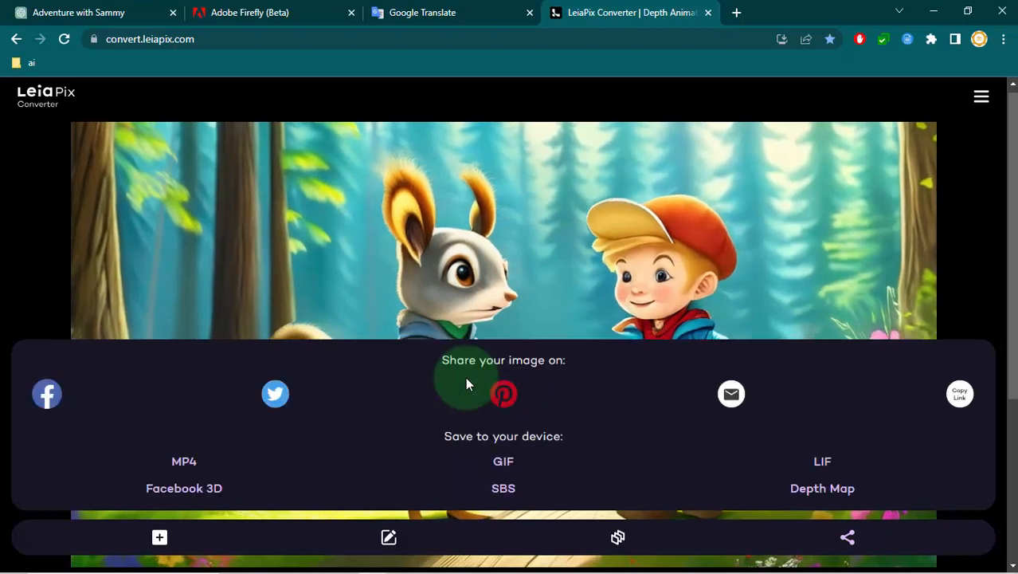
left_click(191, 462)
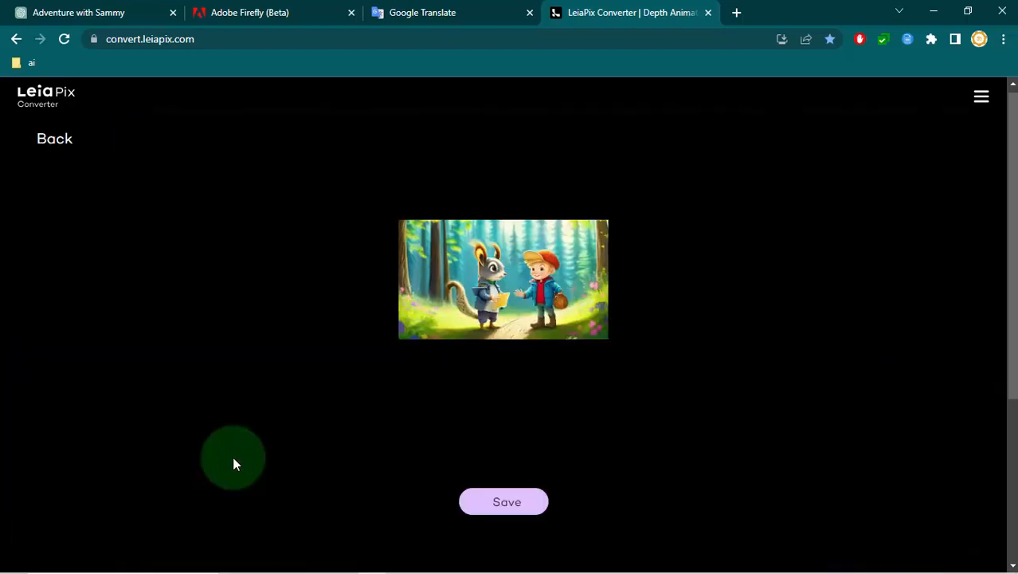
left_click(525, 503)
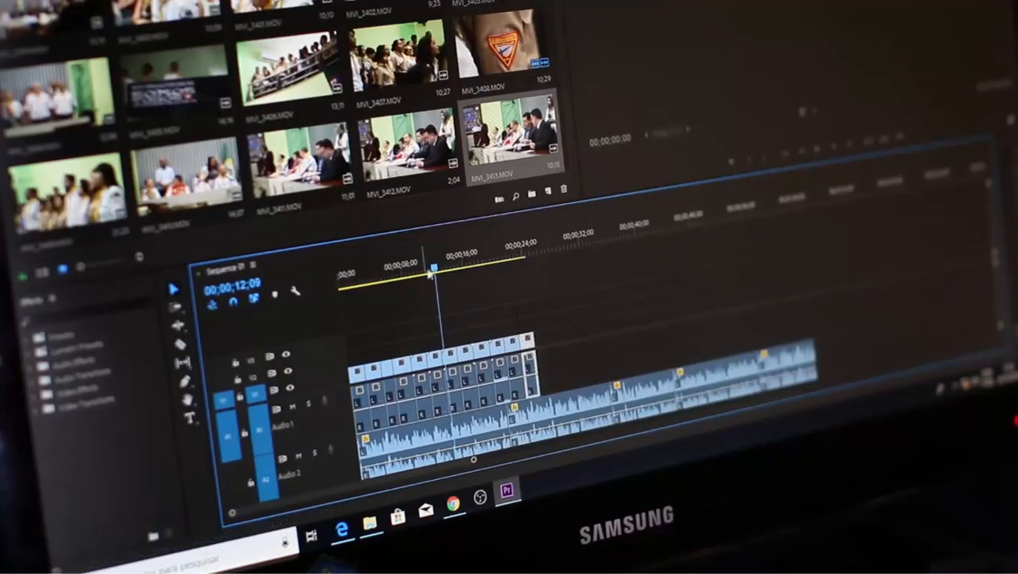
left_click_drag(496, 279, 507, 282)
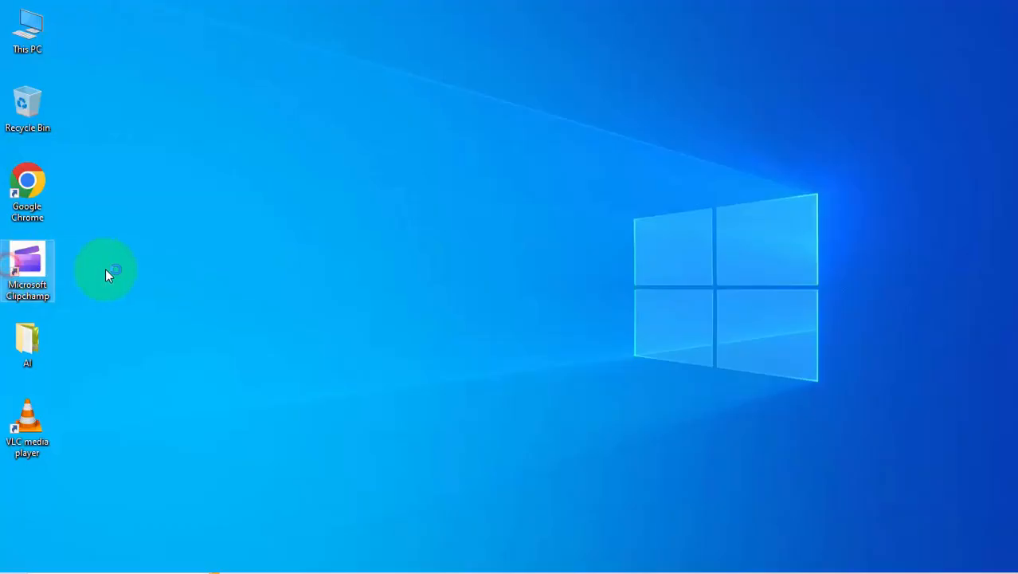
Start a new video from scratch in Microsoft Clipchamp and add the ttsmaker voice-over file from the story folder to its timeline
double_click(58, 287)
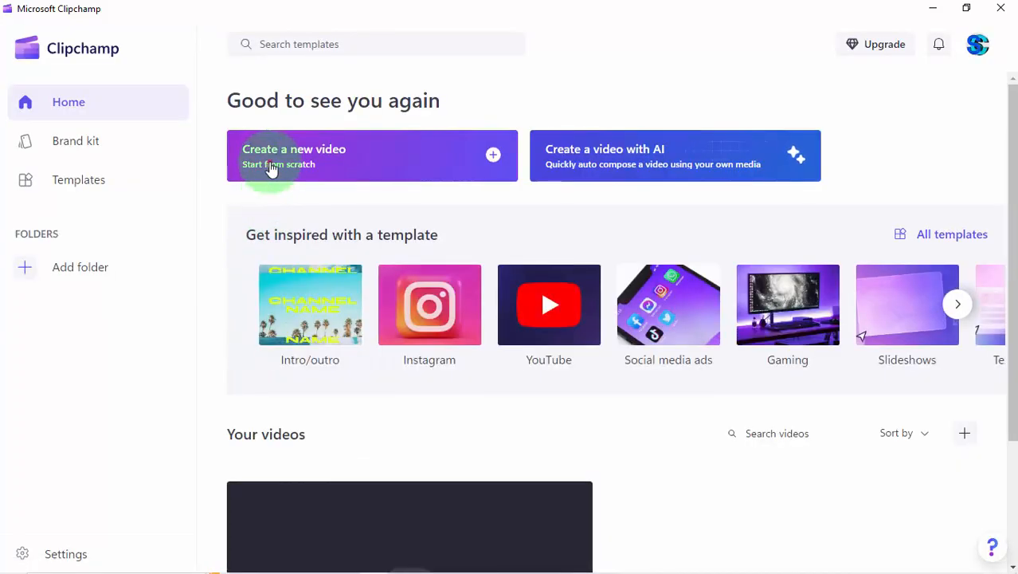
left_click(271, 166)
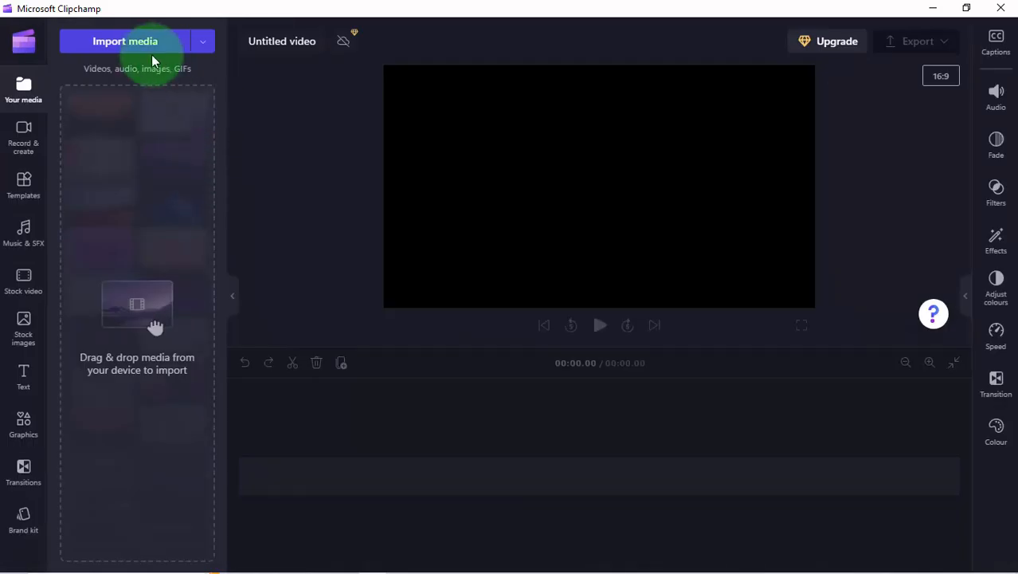
left_click(145, 54)
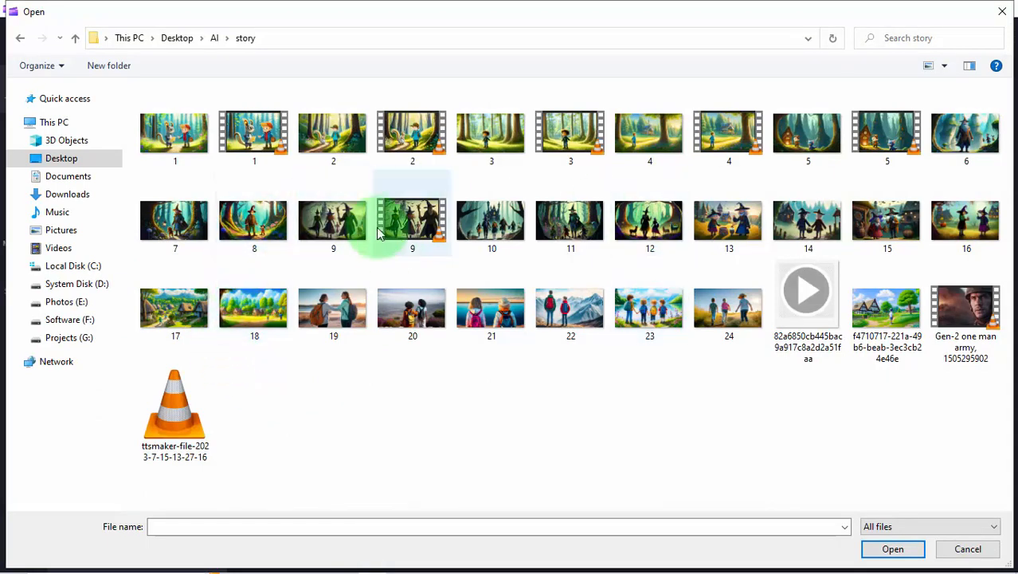
double_click(192, 434)
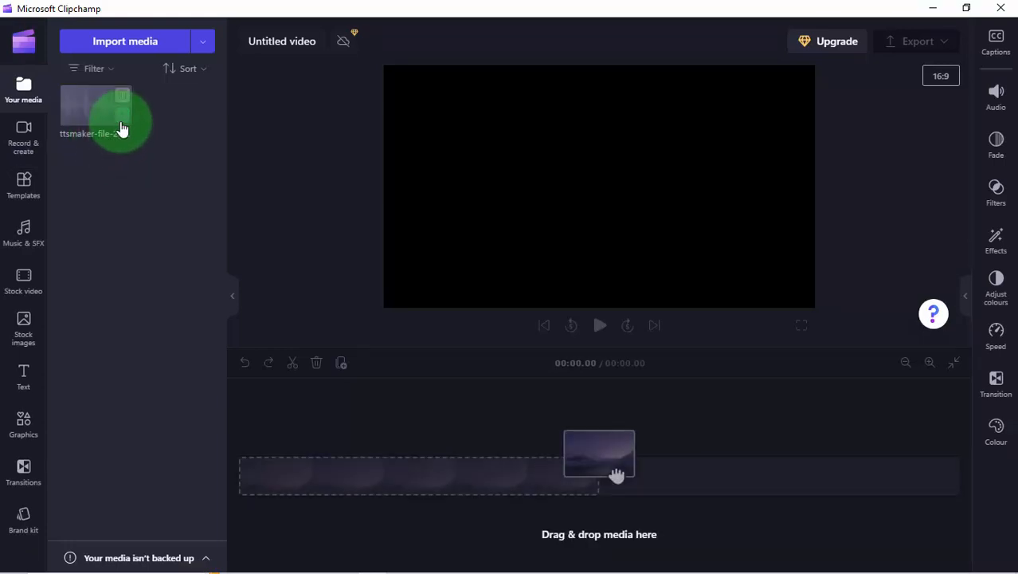
left_click(120, 124)
left_click_drag(612, 385, 212, 386)
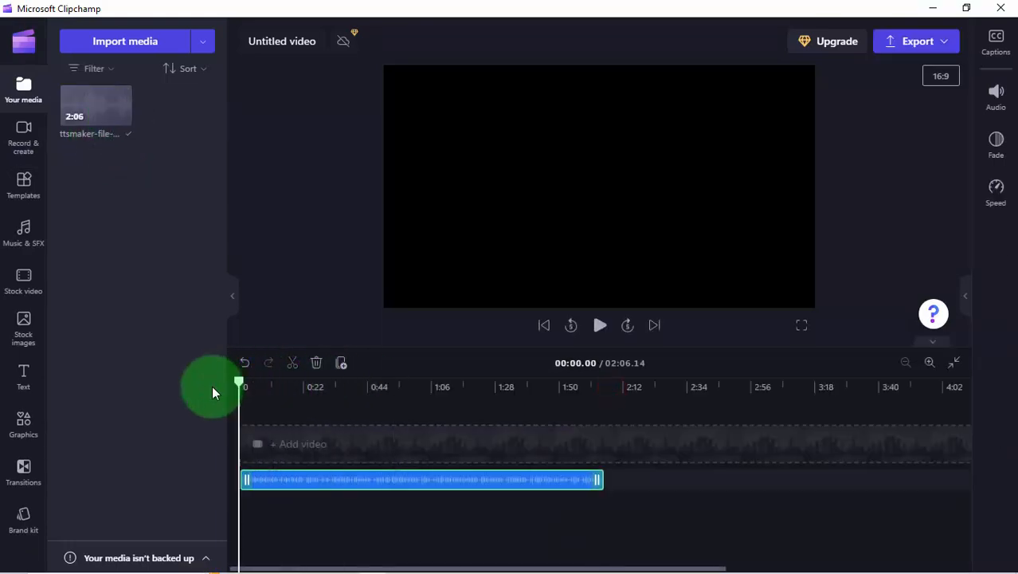
Check the volume settings of the voice-over track
left_click(995, 97)
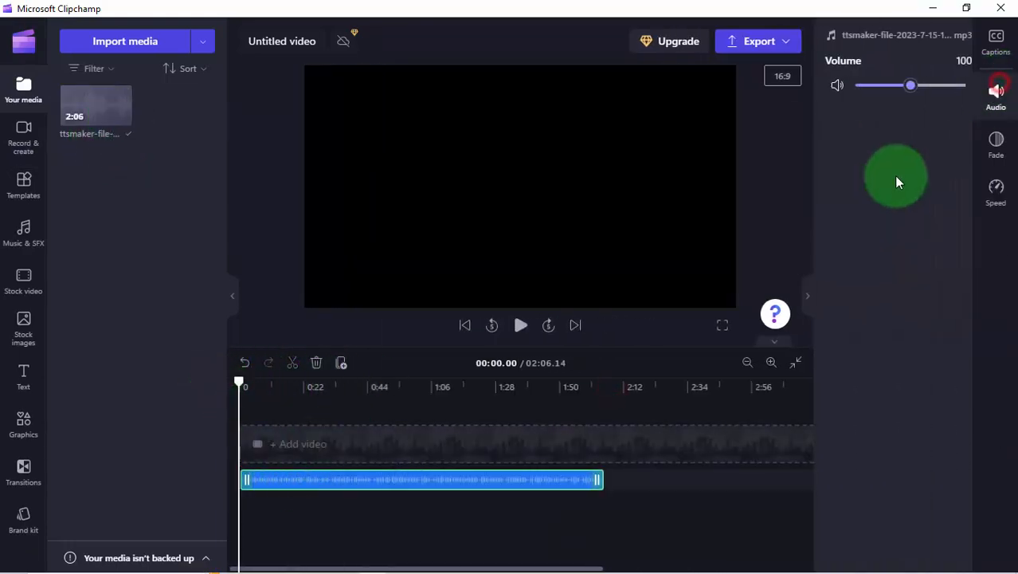
left_click(998, 100)
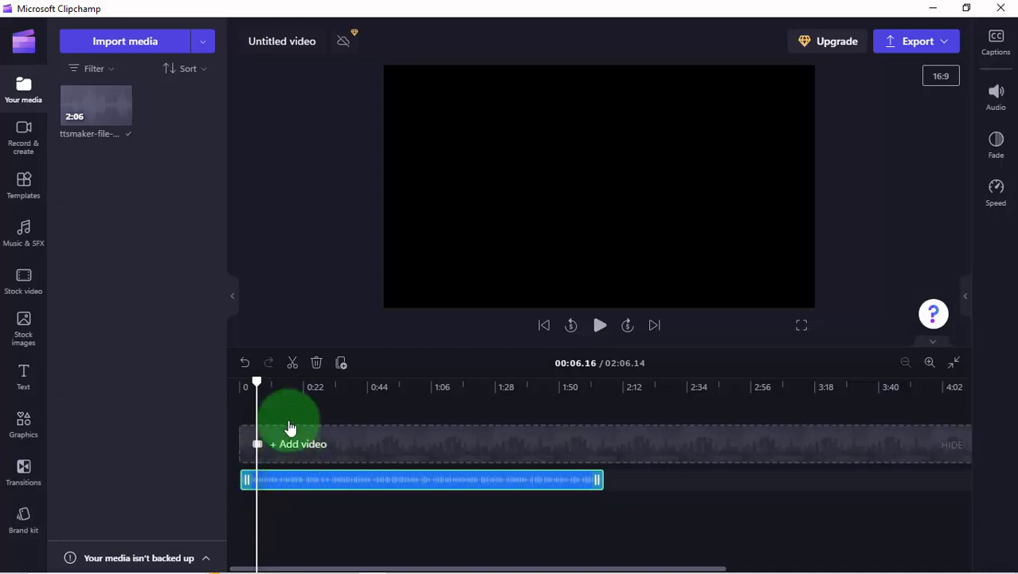
Import video 3 from the story folder, place it at the start of the timeline and make it fill the frame
left_click(132, 46)
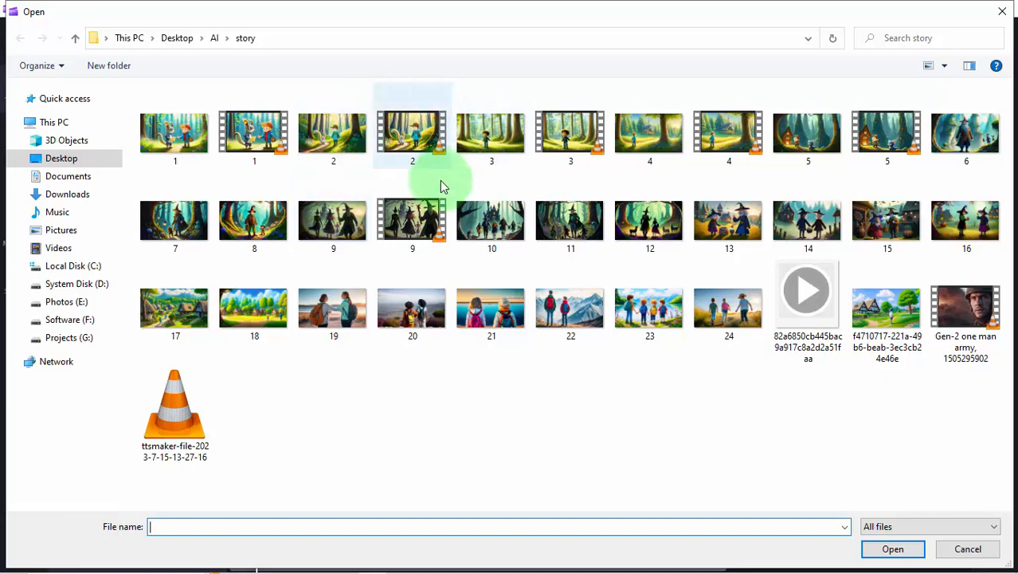
double_click(570, 137)
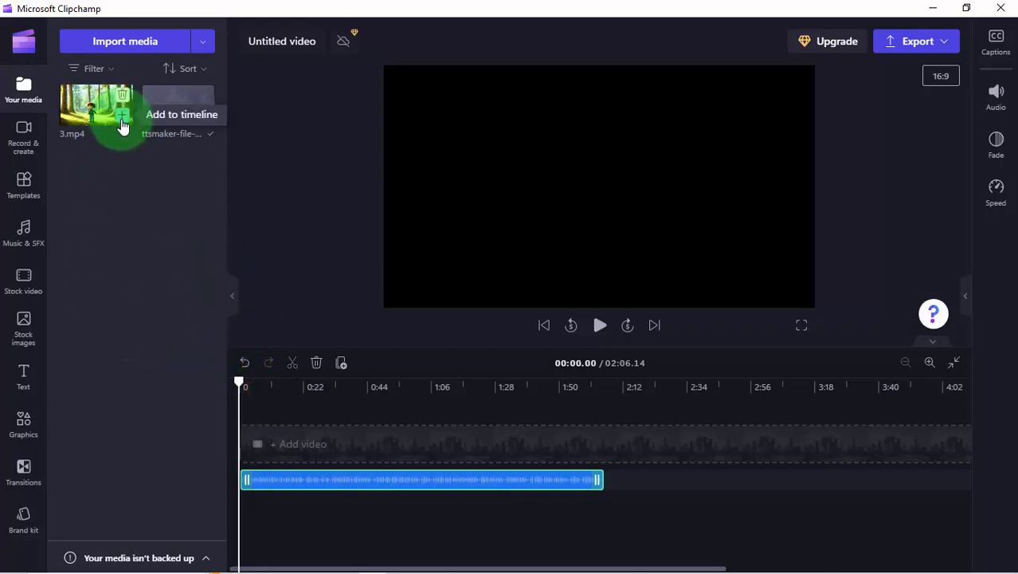
left_click(121, 116)
left_click_drag(260, 383, 202, 383)
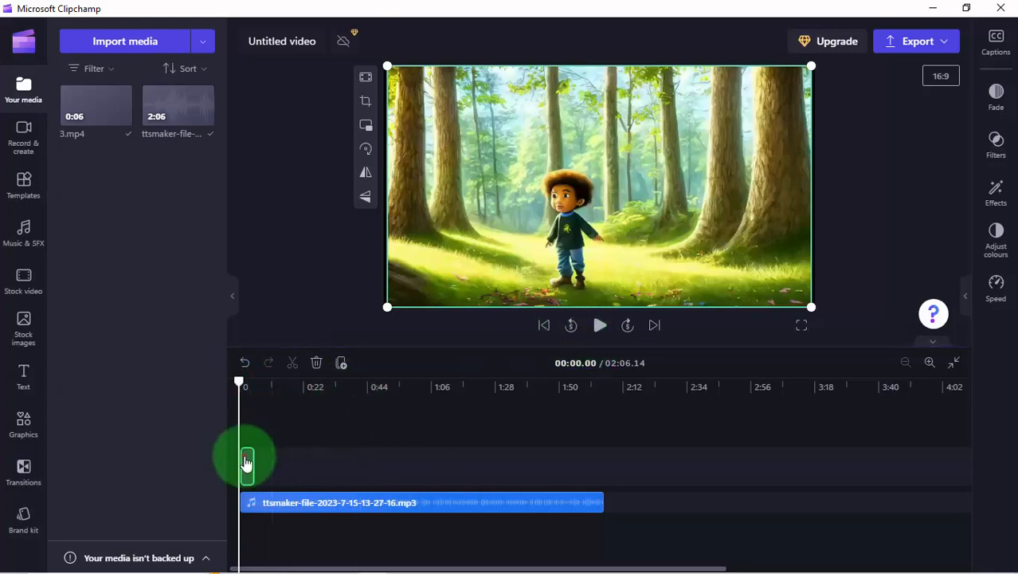
left_click(366, 77)
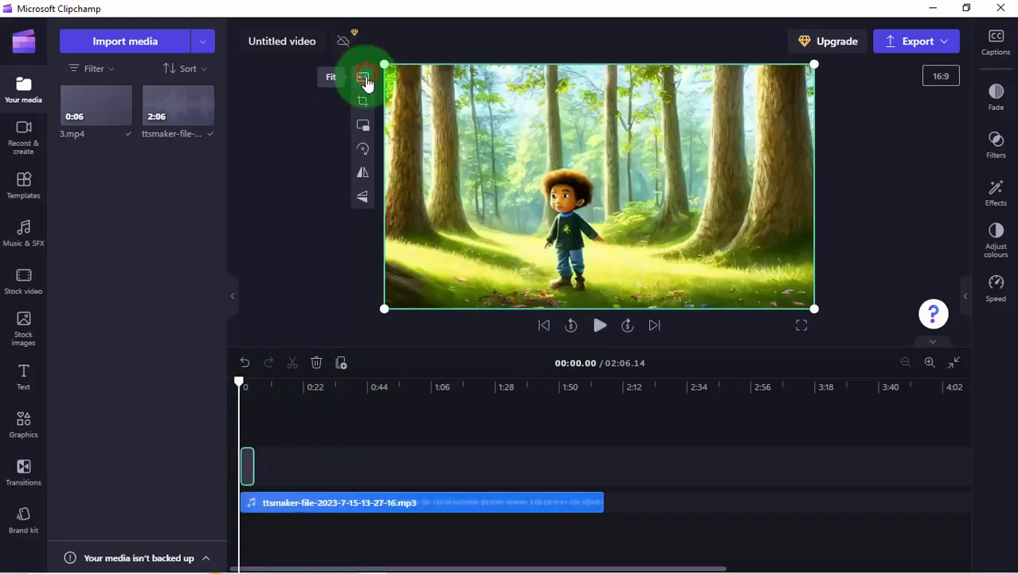
Play back the first clip together with the voice-over
left_click(628, 329)
left_click(601, 326)
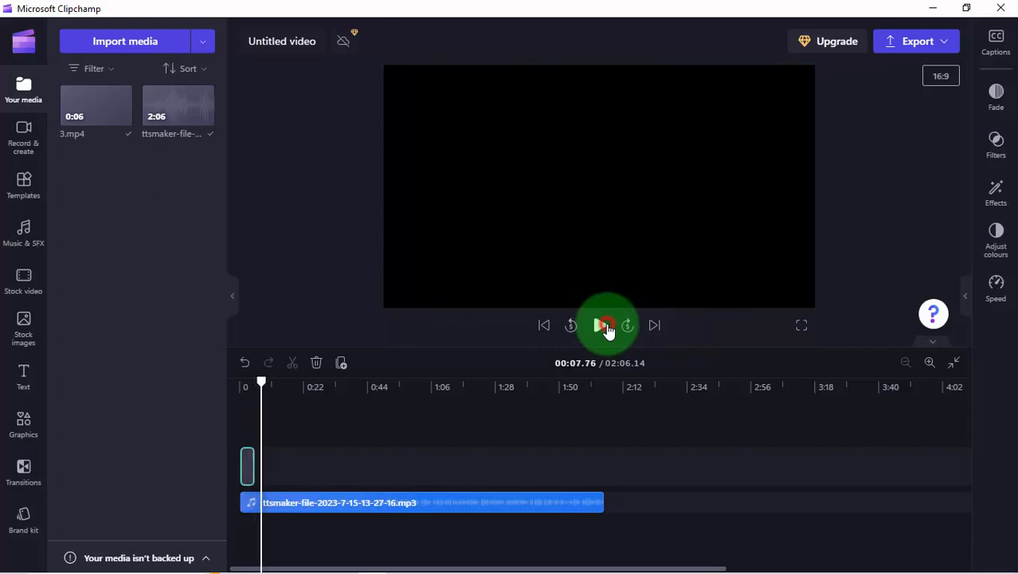
left_click(164, 46)
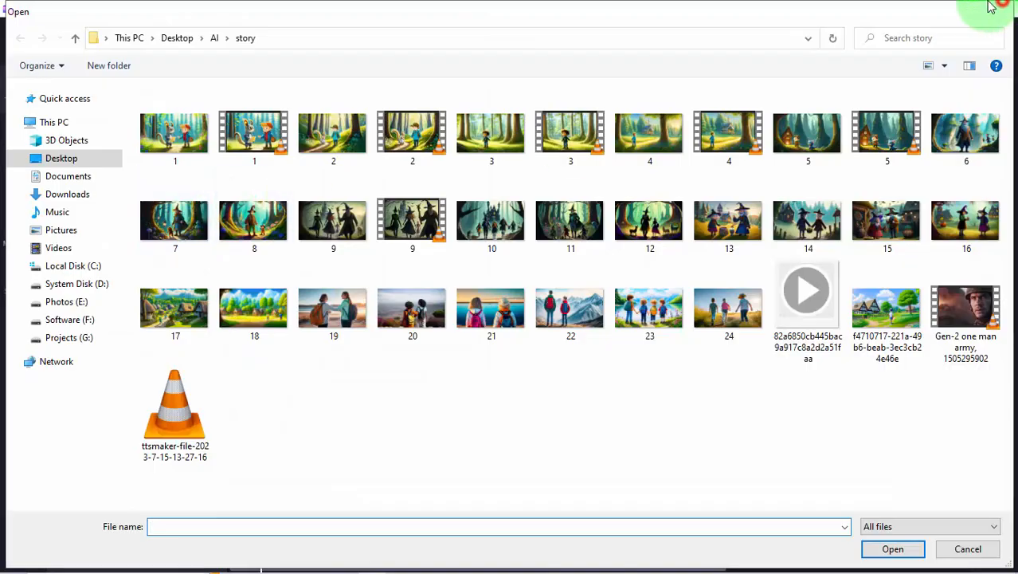
left_click(992, 6)
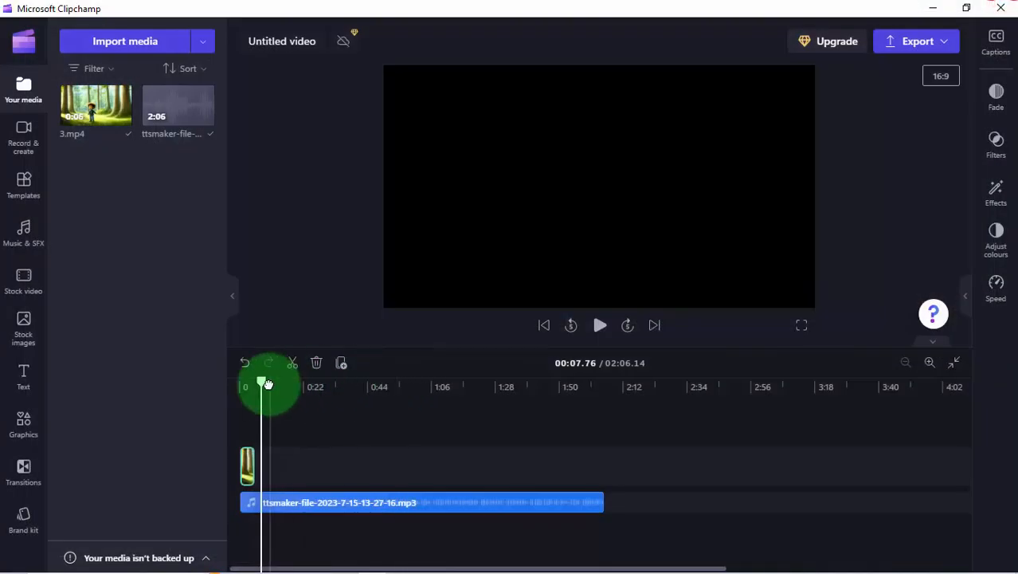
Import video 4 from the story folder, place it directly after the first clip and make it fill the frame
left_click_drag(256, 383, 256, 383)
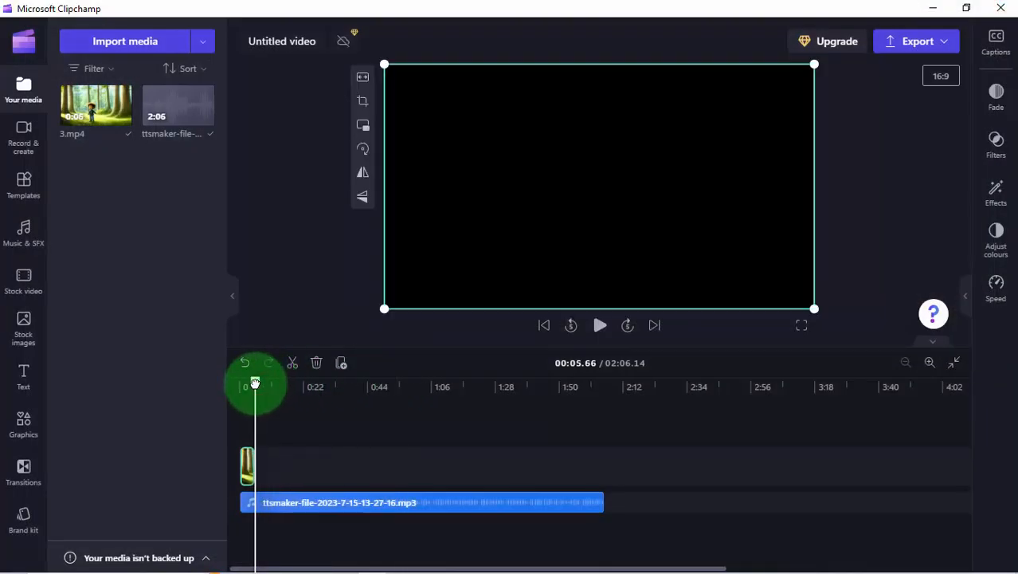
left_click(930, 362)
left_click(932, 363)
left_click(931, 364)
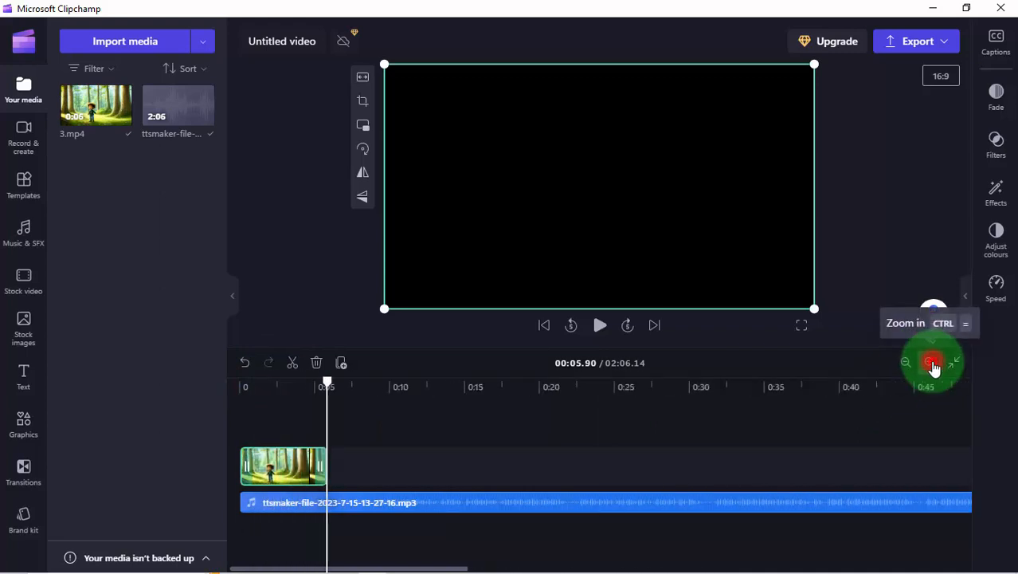
left_click(931, 363)
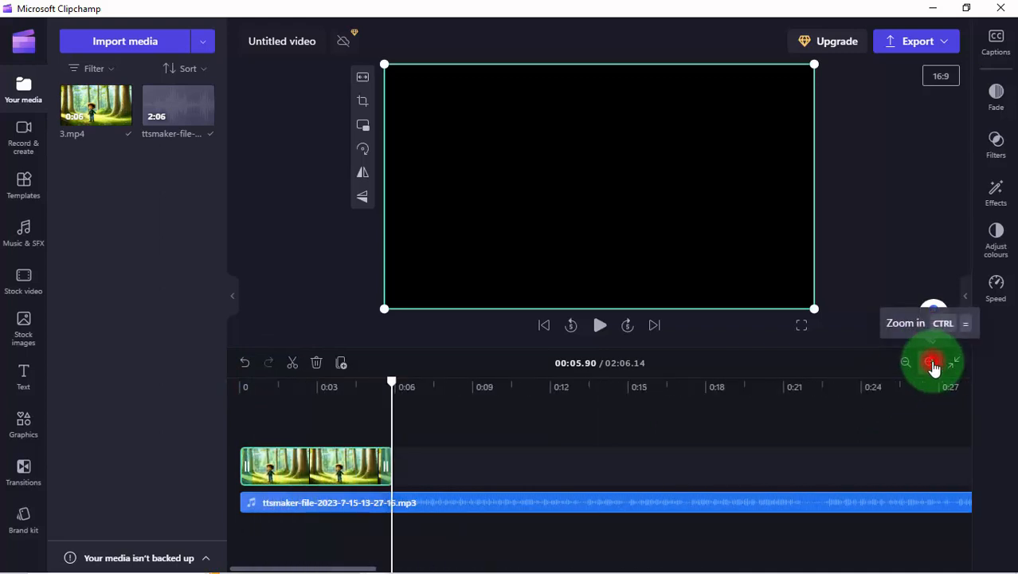
left_click(130, 44)
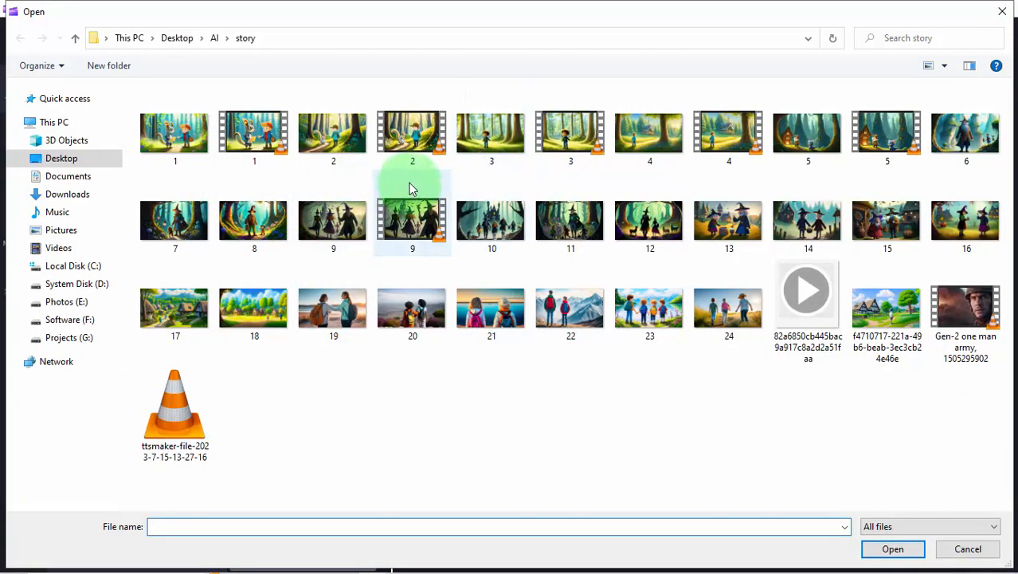
double_click(729, 132)
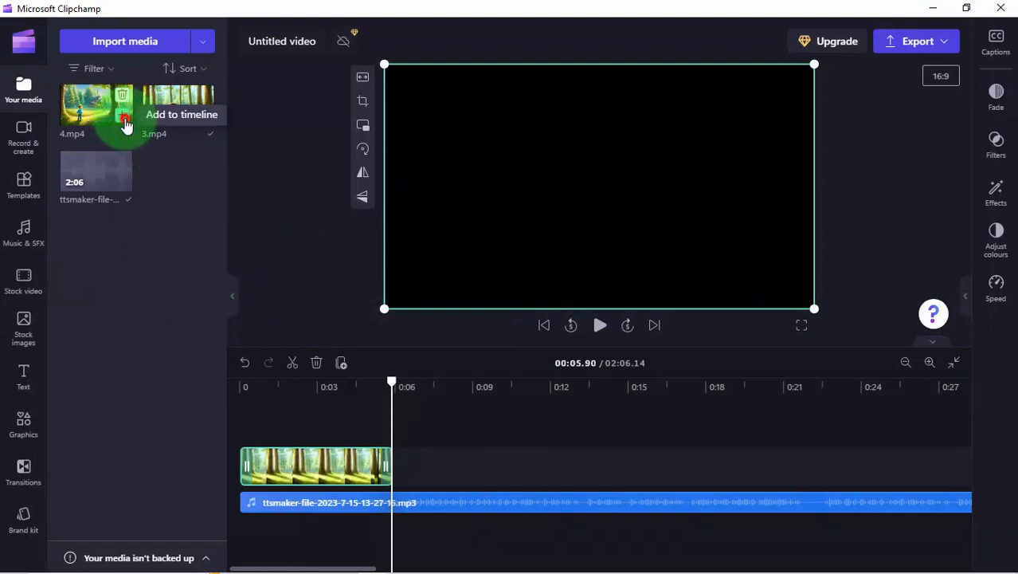
left_click(125, 119)
left_click_drag(421, 453, 447, 478)
left_click_drag(548, 397, 549, 393)
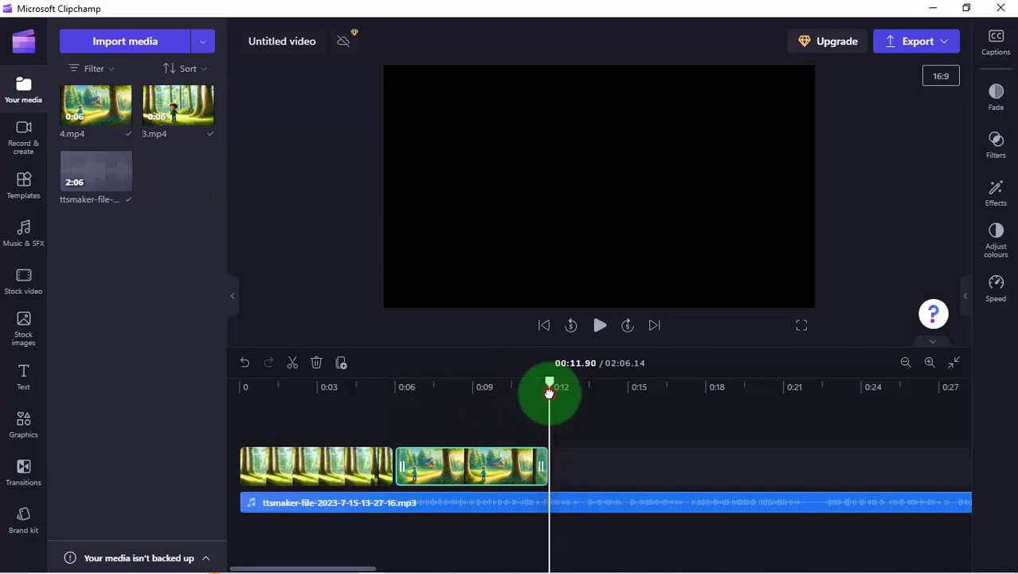
left_click_drag(465, 394, 444, 398)
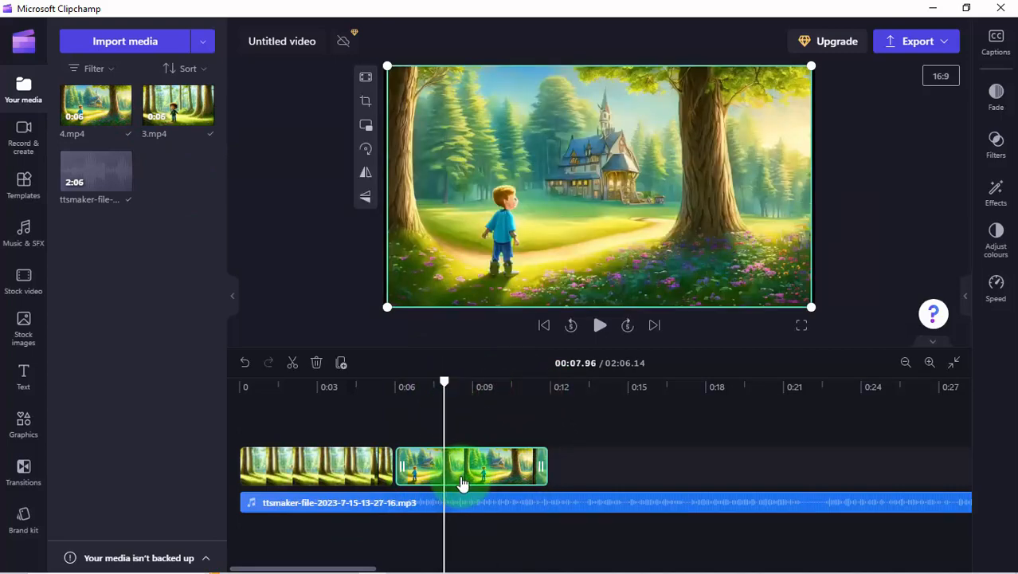
left_click(363, 77)
Import video 1 from the story folder and place it on the timeline directly after the 4.mp4 clip
left_click_drag(445, 387, 547, 399)
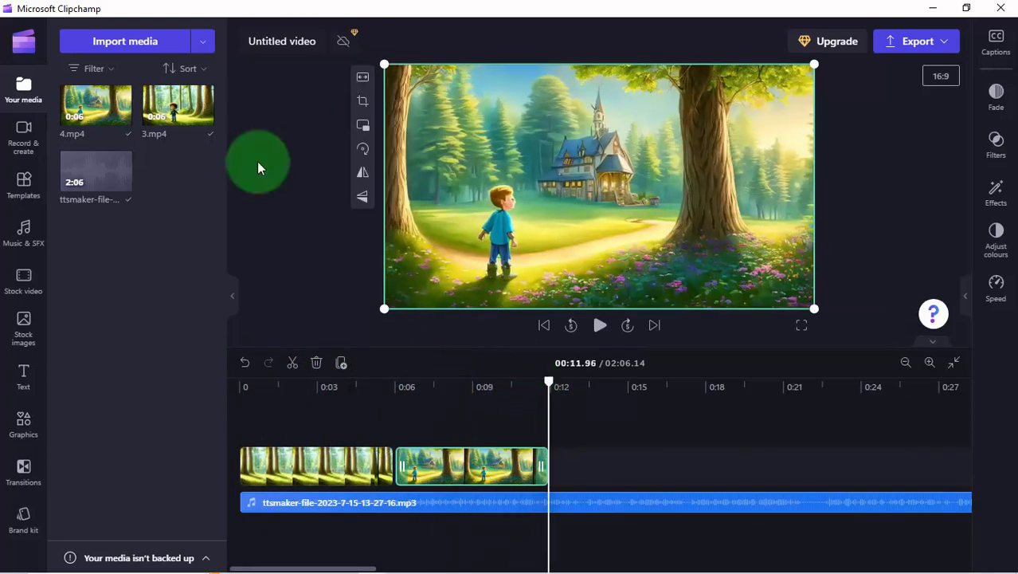
left_click(101, 51)
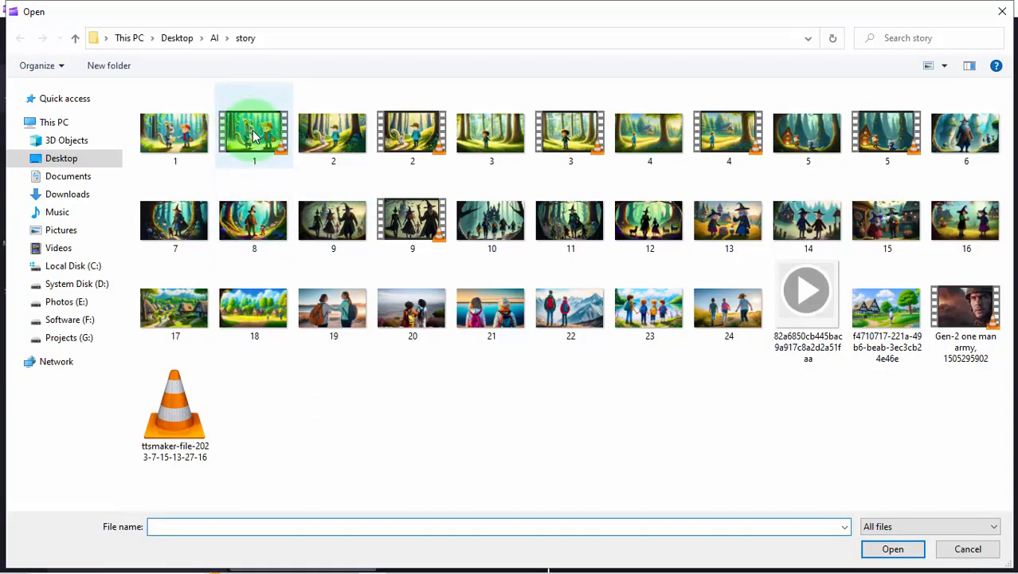
double_click(253, 134)
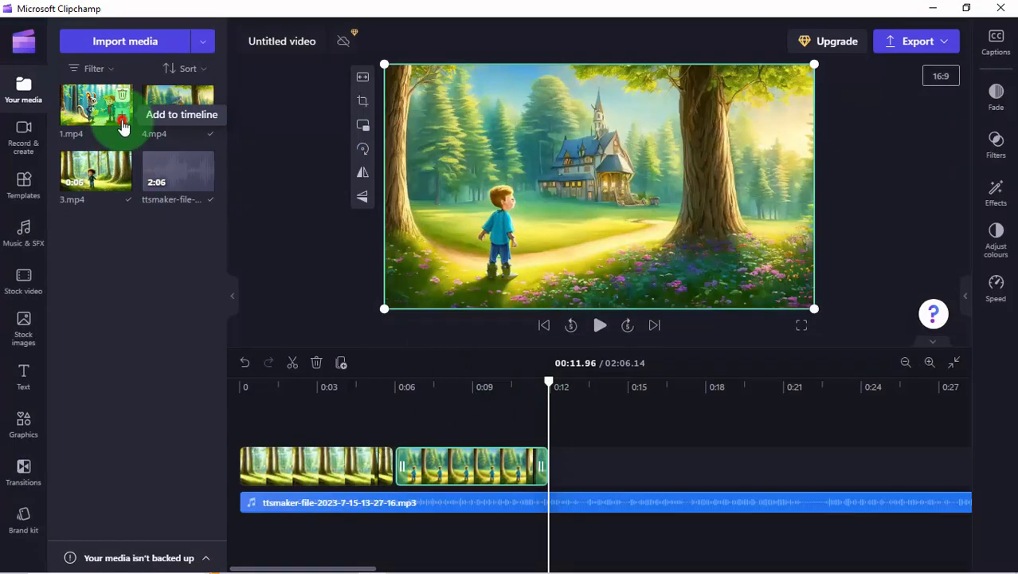
left_click(122, 121)
Preview the assembled clips with the voice-over from the start of the timeline
left_click_drag(704, 382, 219, 380)
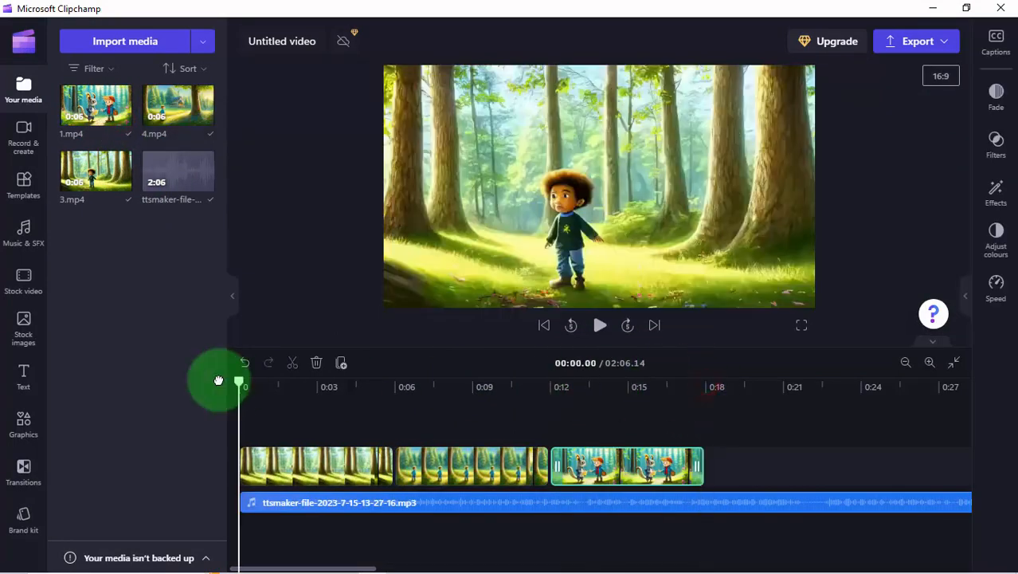
left_click(599, 325)
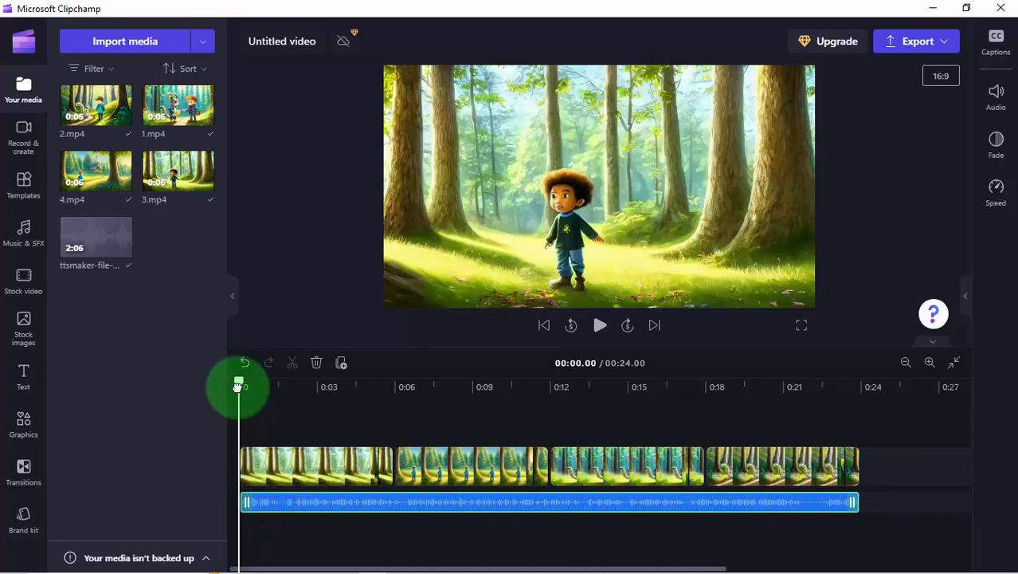
left_click_drag(237, 387, 621, 434)
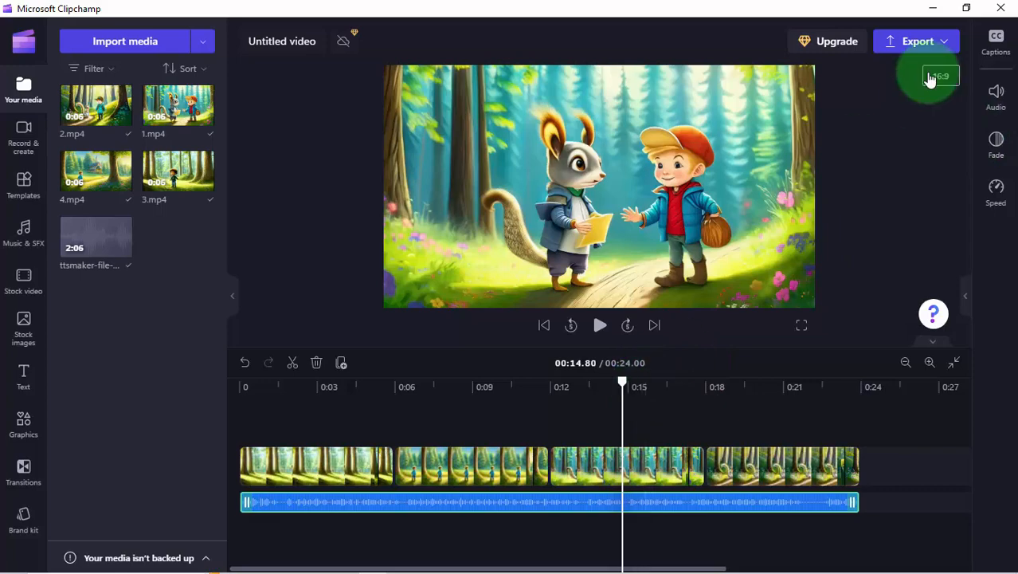
Turn on auto-captions for the video with Hindi (India) as the recognition language
left_click(996, 44)
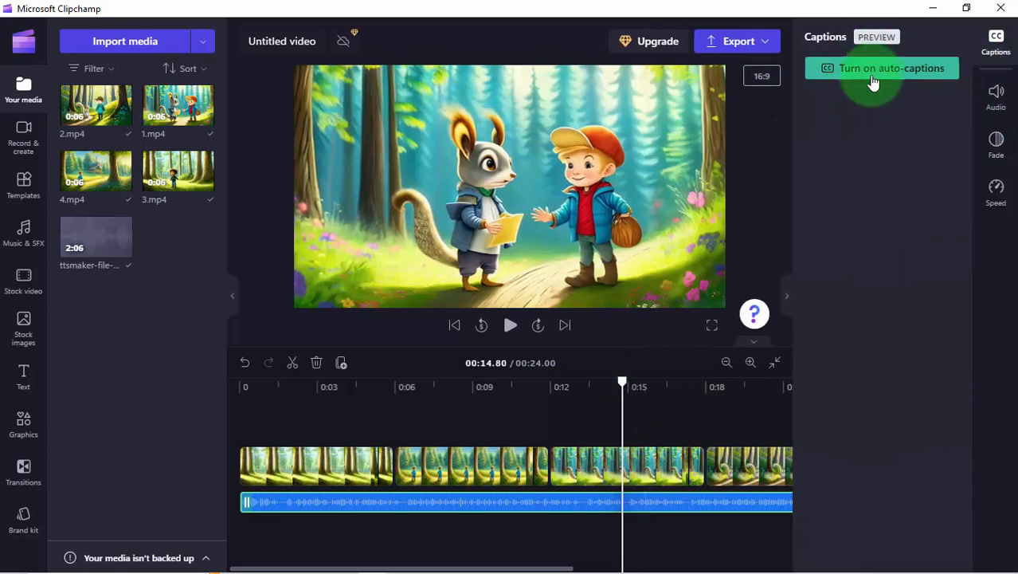
left_click(873, 76)
left_click(460, 289)
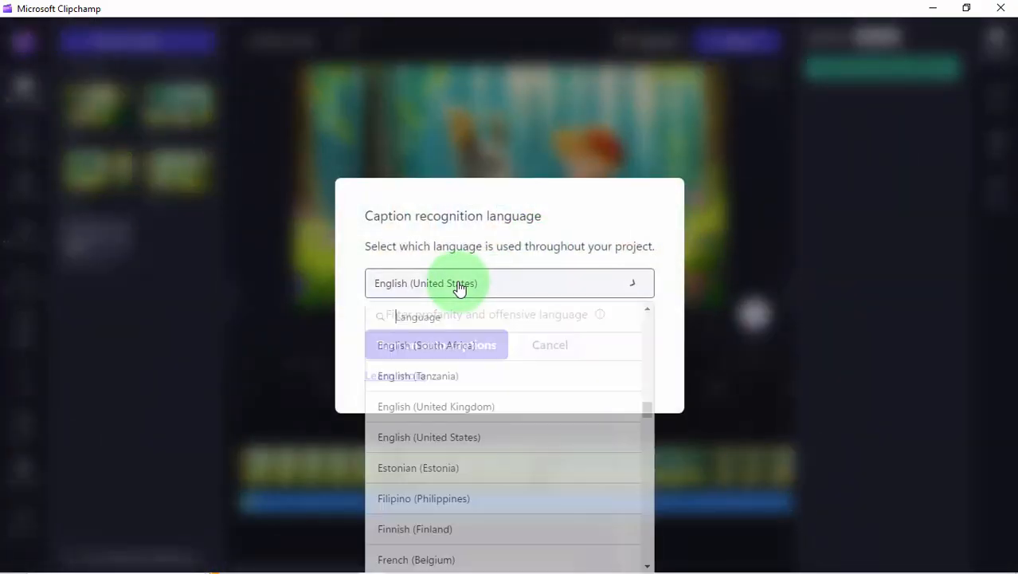
type("hindi")
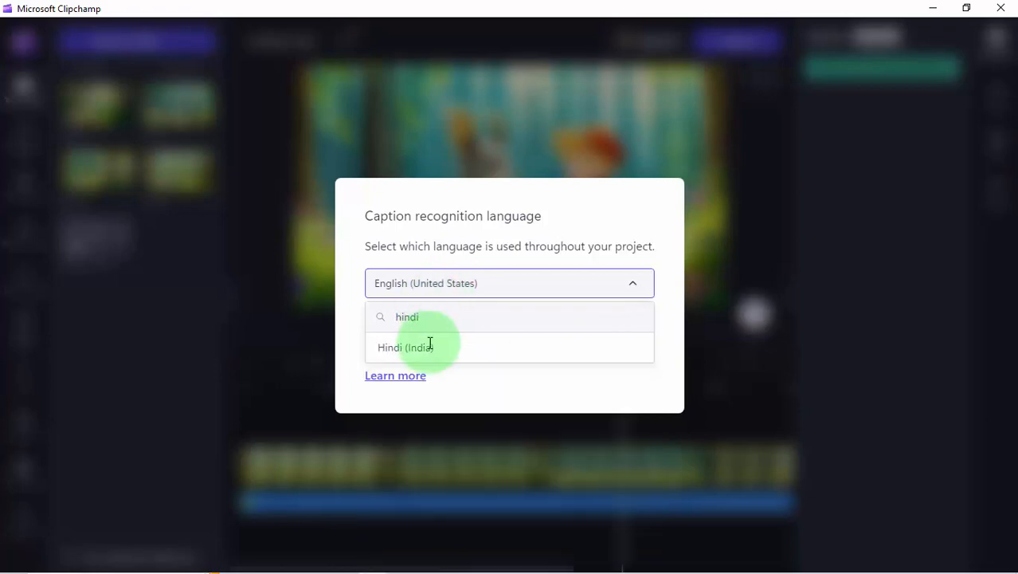
left_click(432, 354)
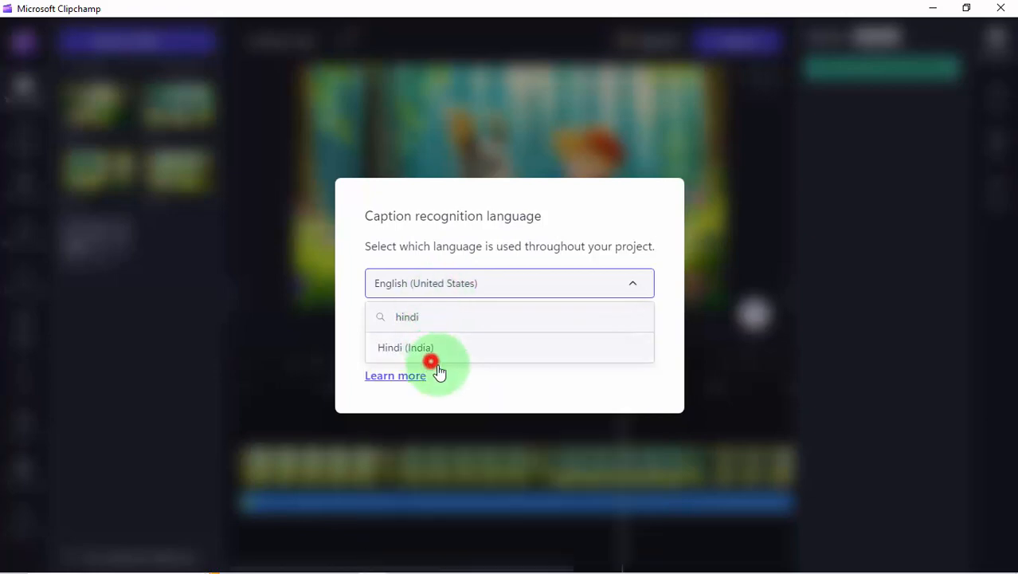
left_click(454, 347)
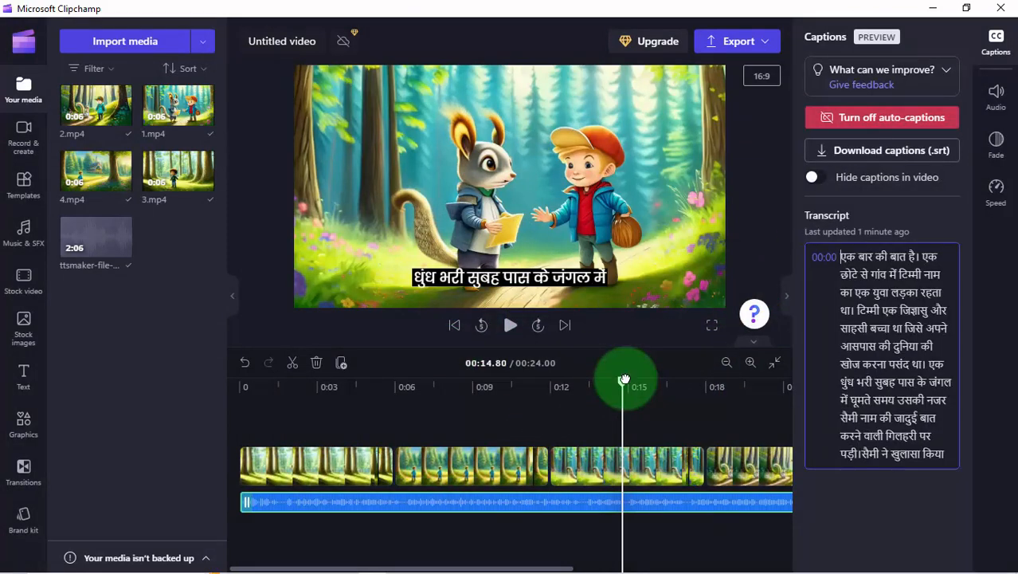
Scrub through the captioned video back to its start and close the caption settings
left_click_drag(623, 388, 220, 392)
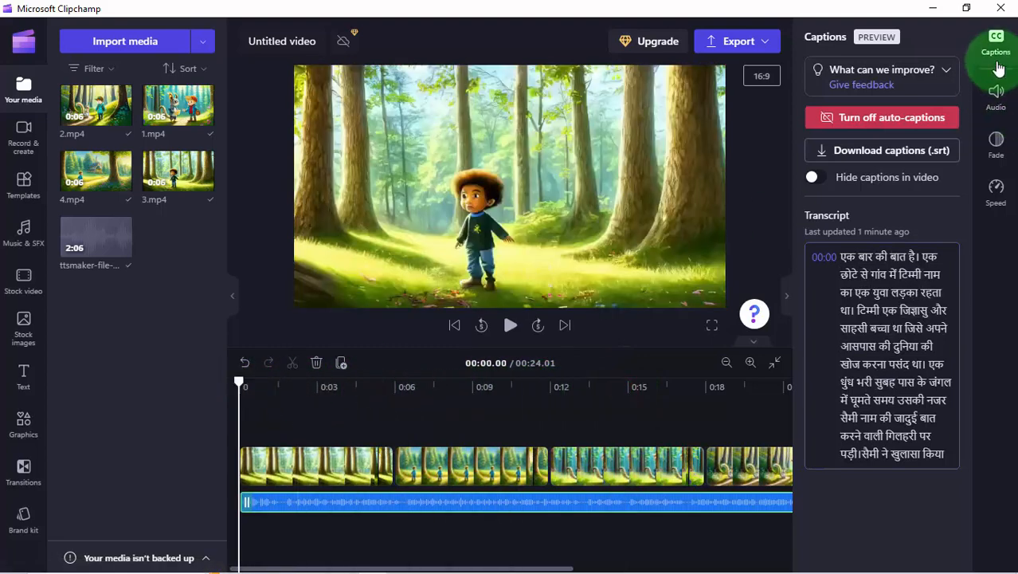
left_click(993, 54)
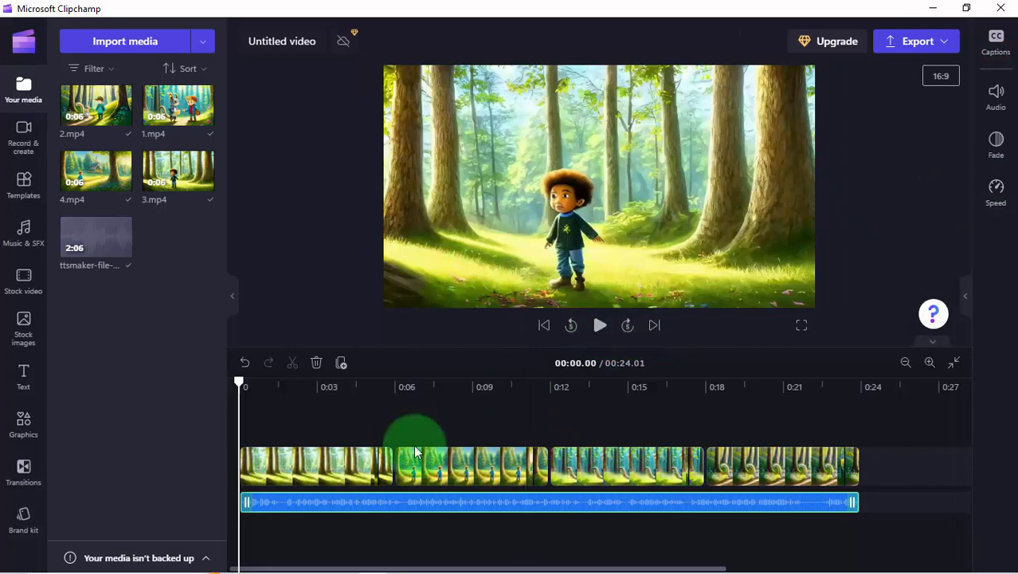
left_click(629, 469)
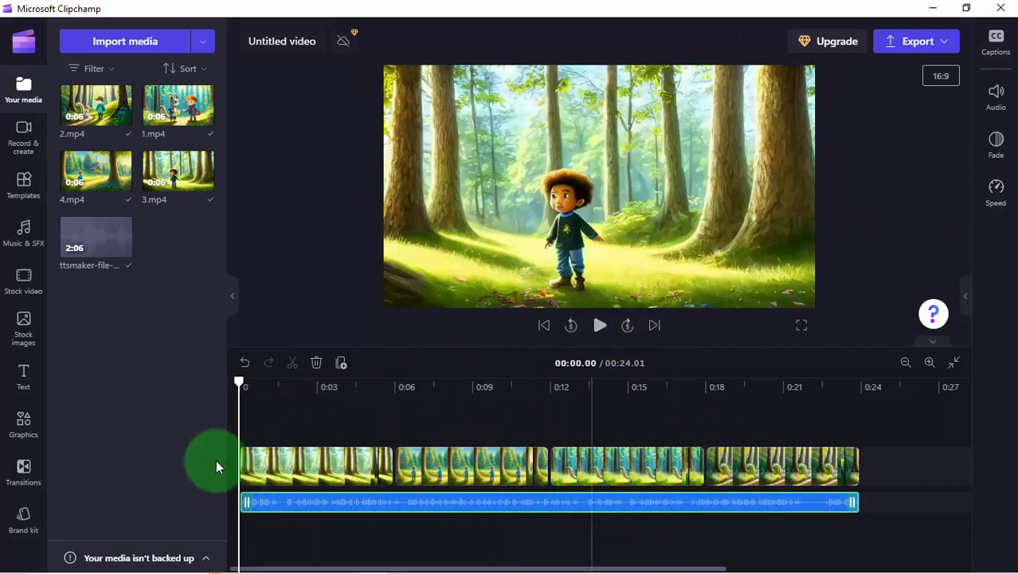
Play the video until a caption appears over the second clip and change the caption font to Anton
left_click(600, 326)
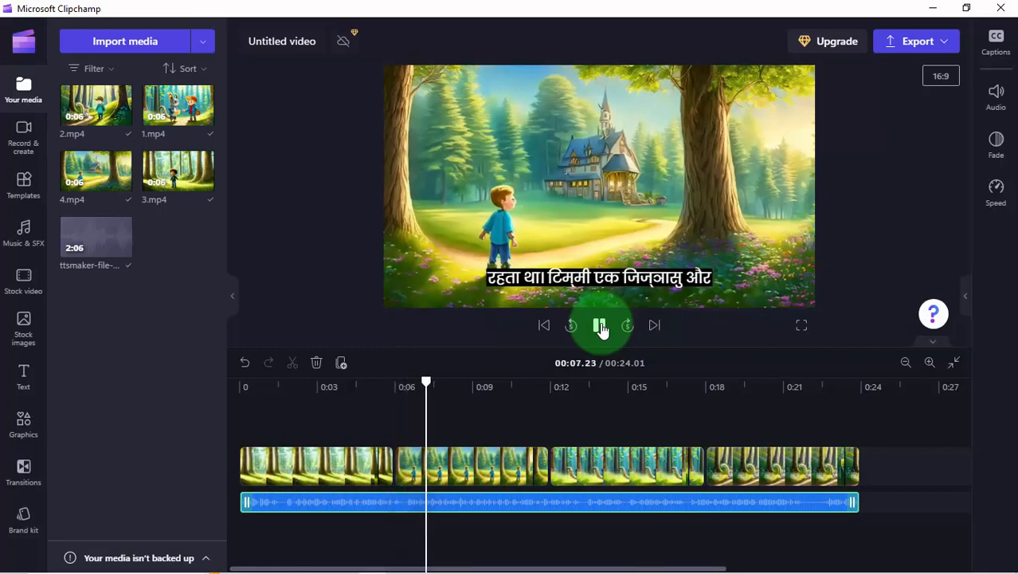
left_click(600, 326)
left_click(667, 280)
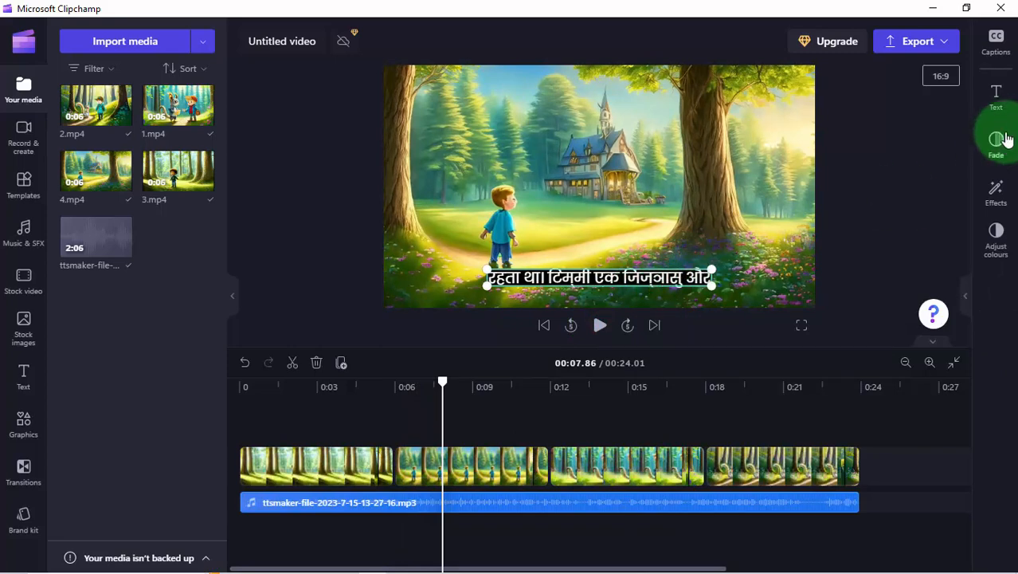
left_click(995, 95)
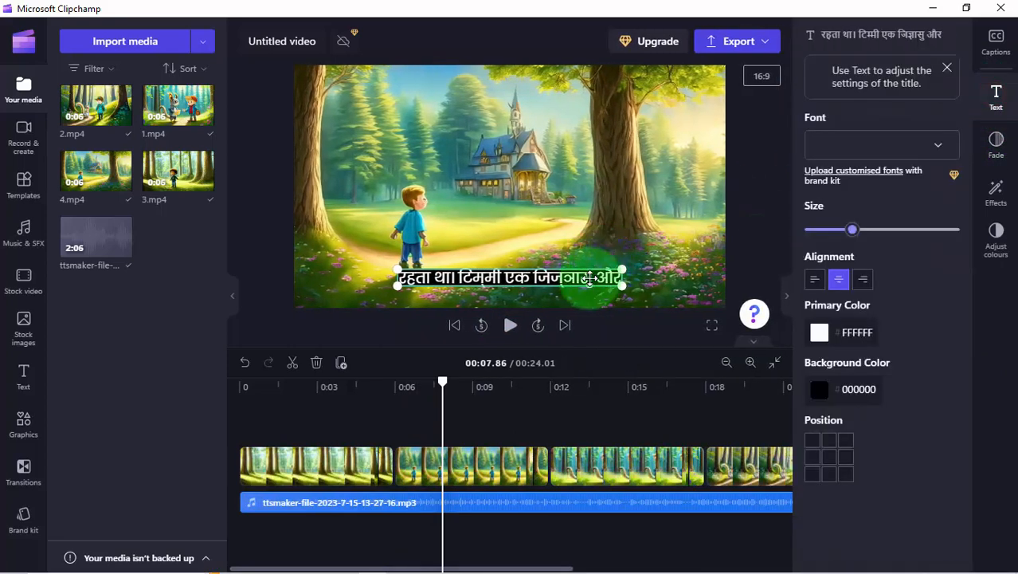
left_click(871, 145)
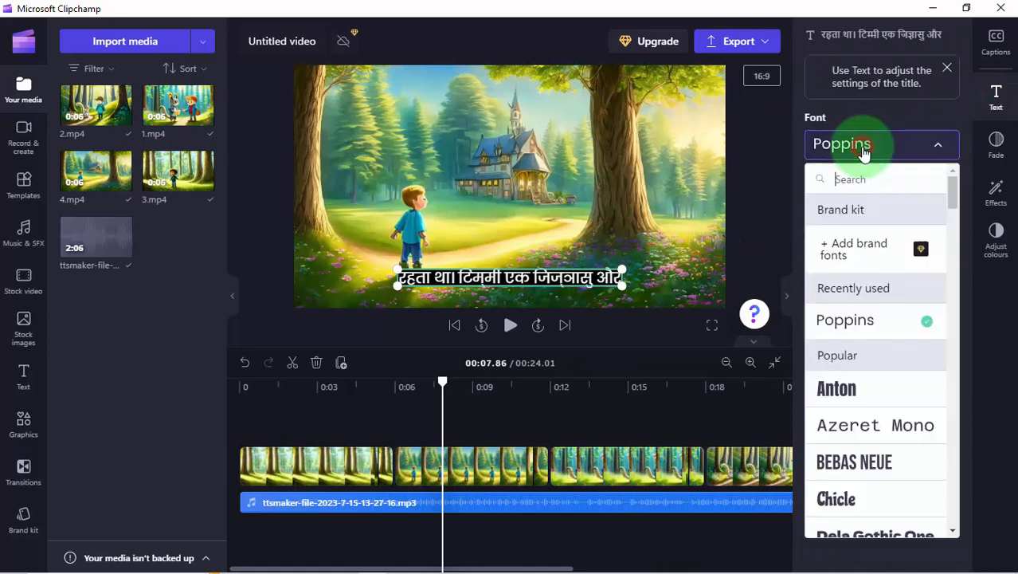
left_click(847, 404)
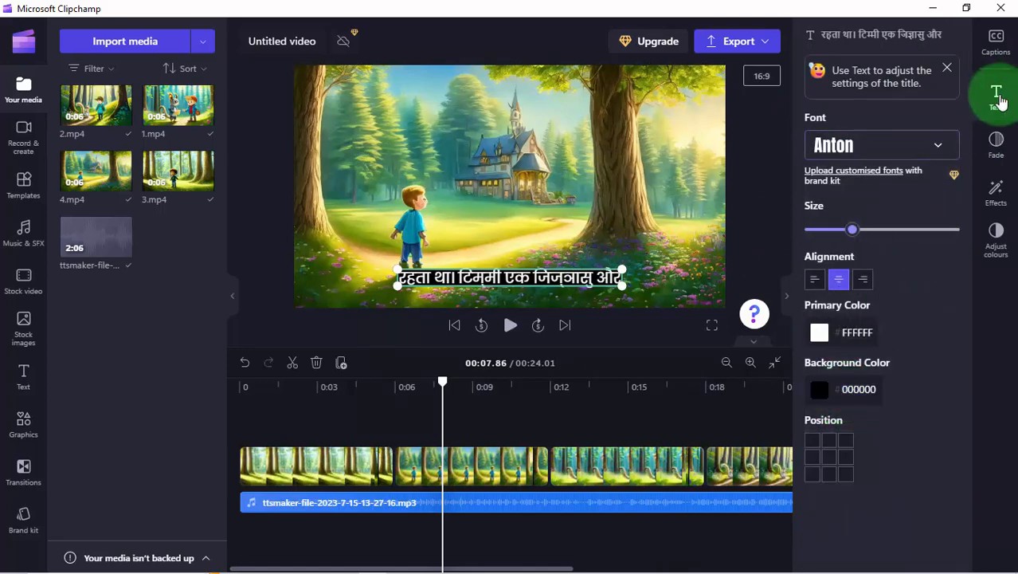
left_click(997, 99)
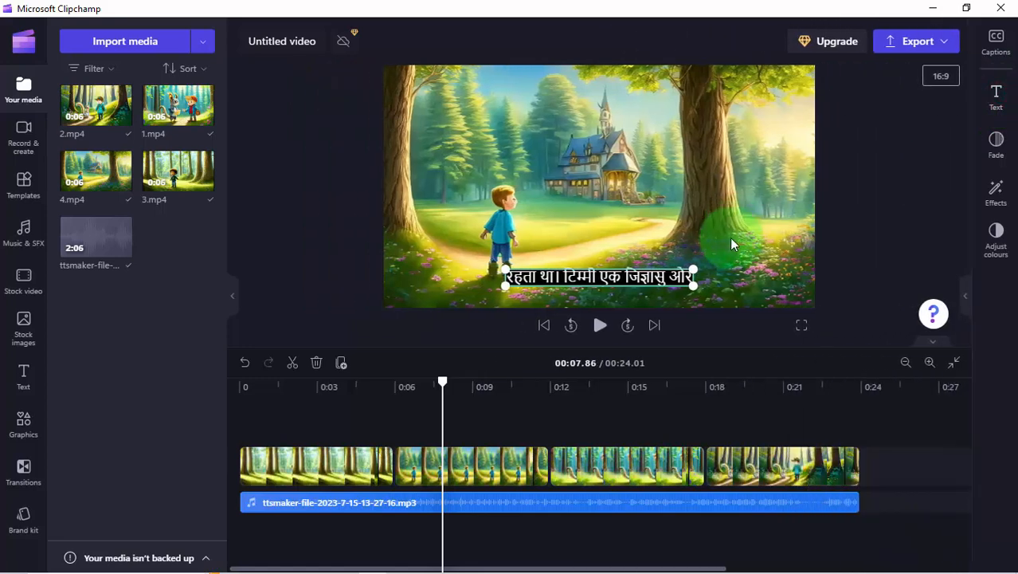
Preview how the restyled captions look across the second and third clips
left_click(605, 325)
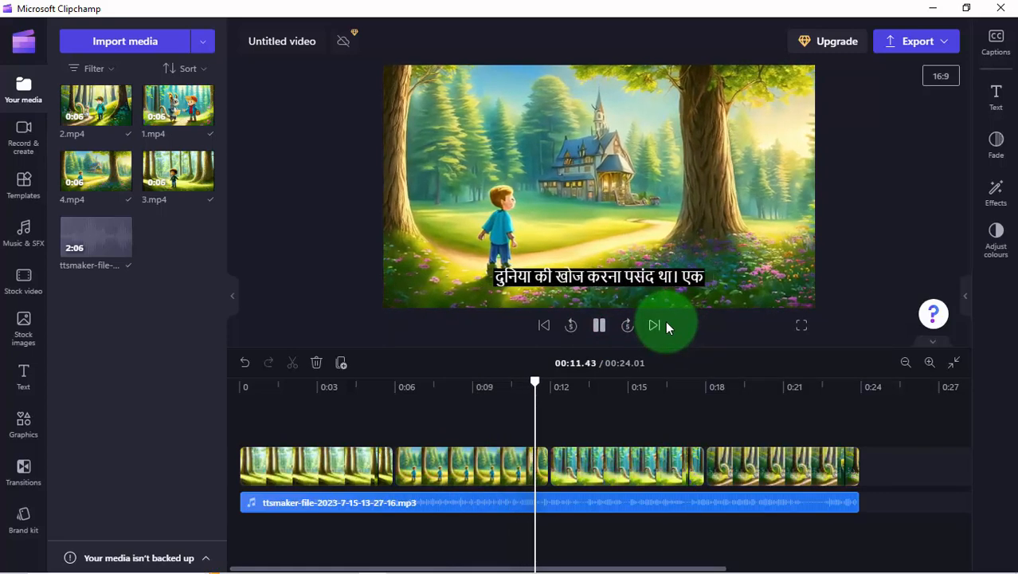
left_click(602, 325)
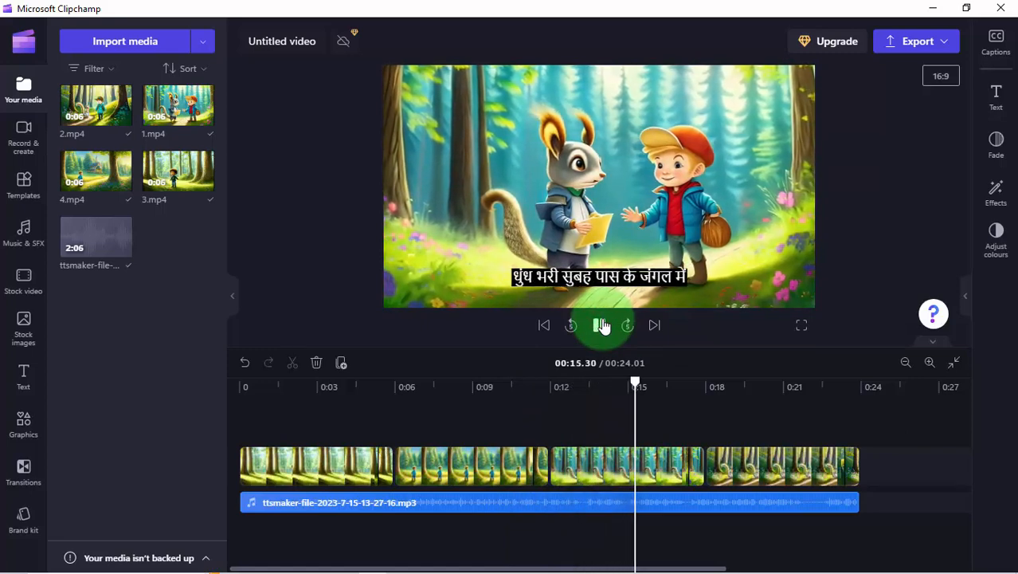
left_click(604, 323)
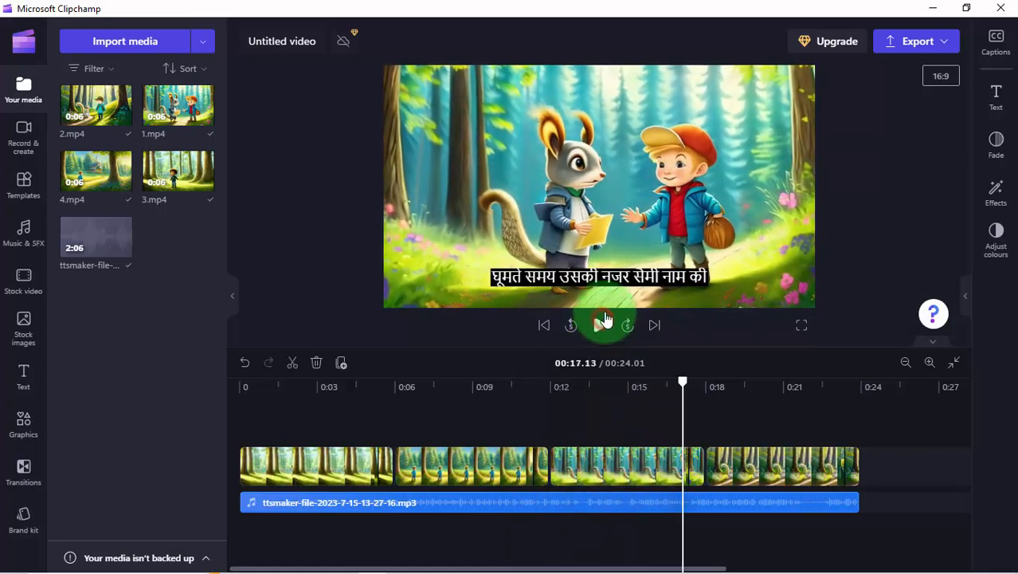
Try a transparent and a pink #F34573 background on the third clip's caption and restore the black one
left_click(604, 285)
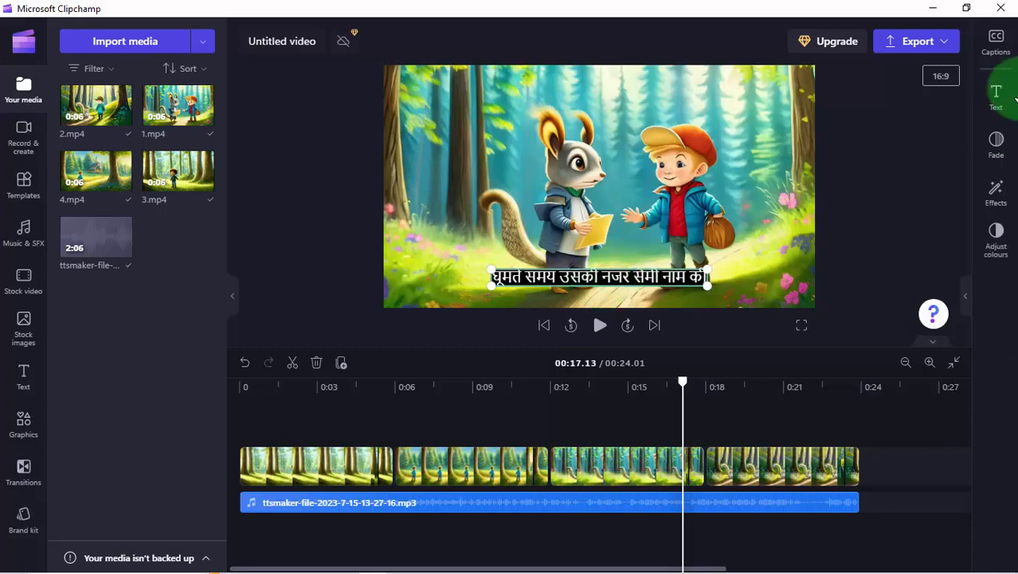
left_click(996, 94)
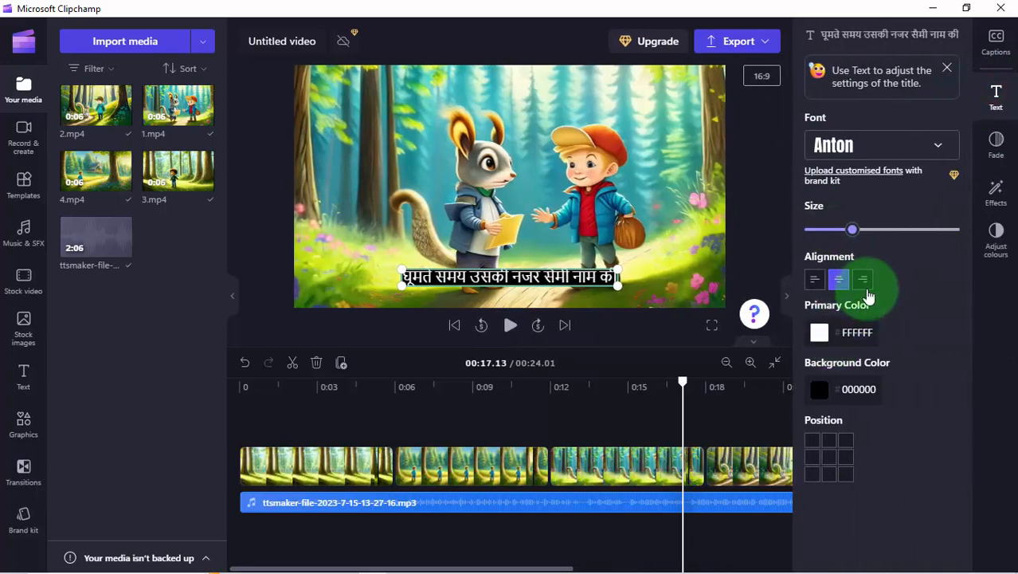
left_click(819, 391)
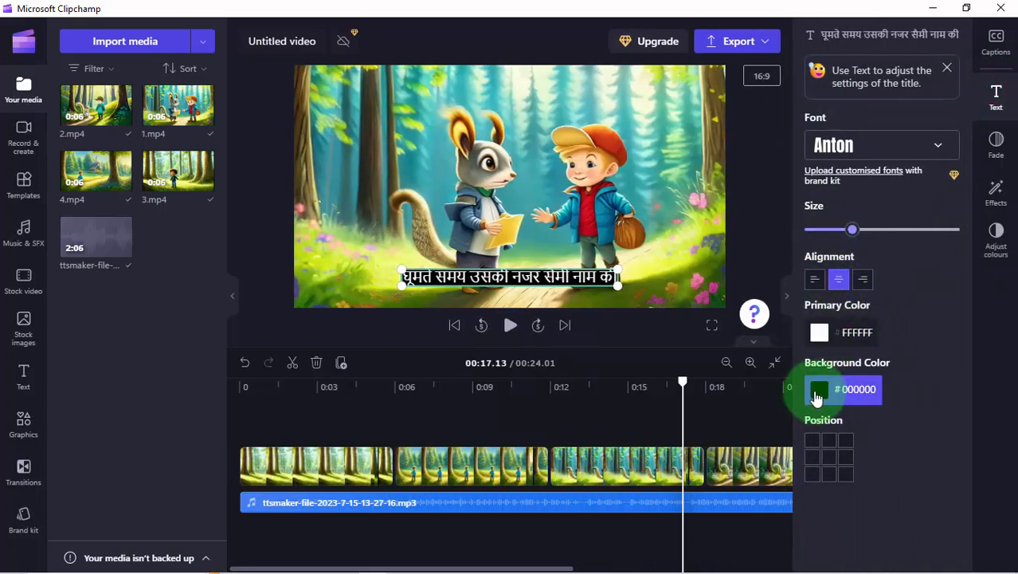
left_click(816, 391)
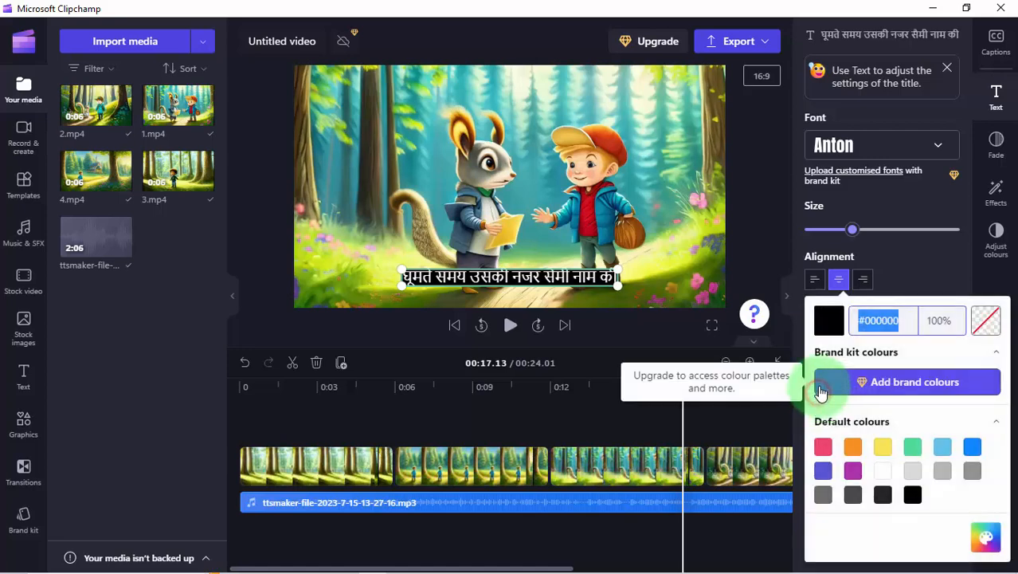
left_click(986, 323)
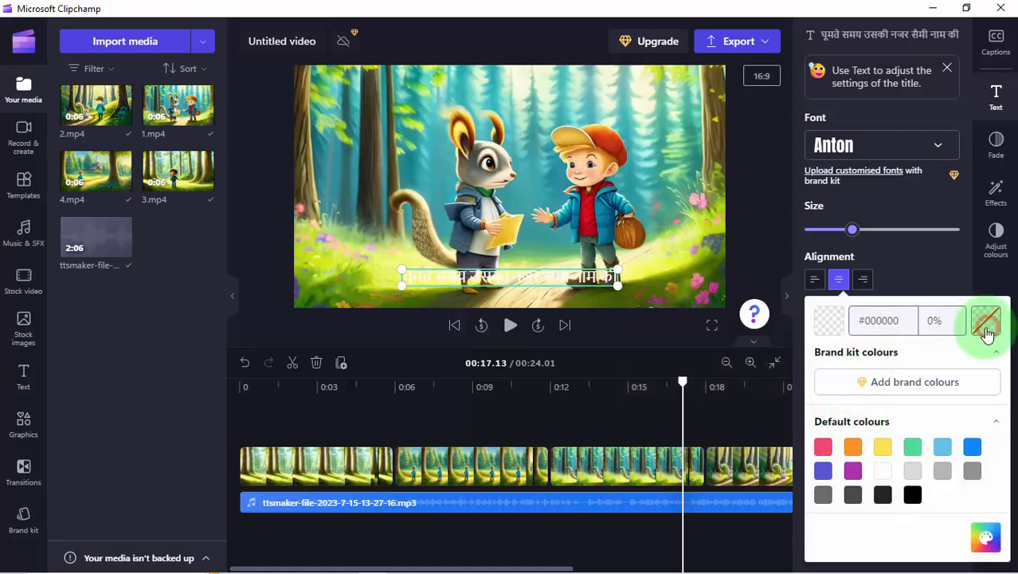
left_click(823, 448)
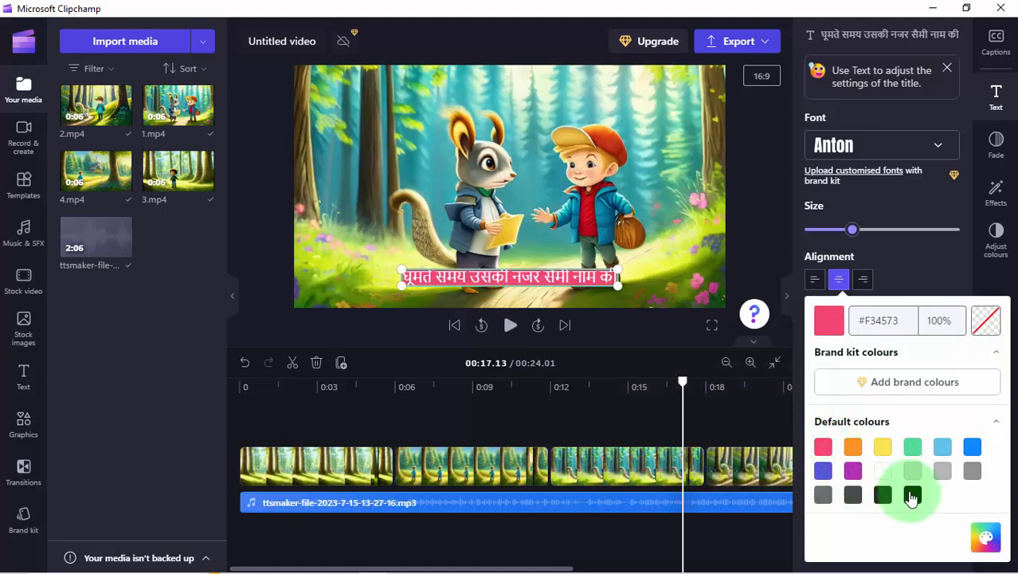
left_click(913, 496)
left_click(898, 279)
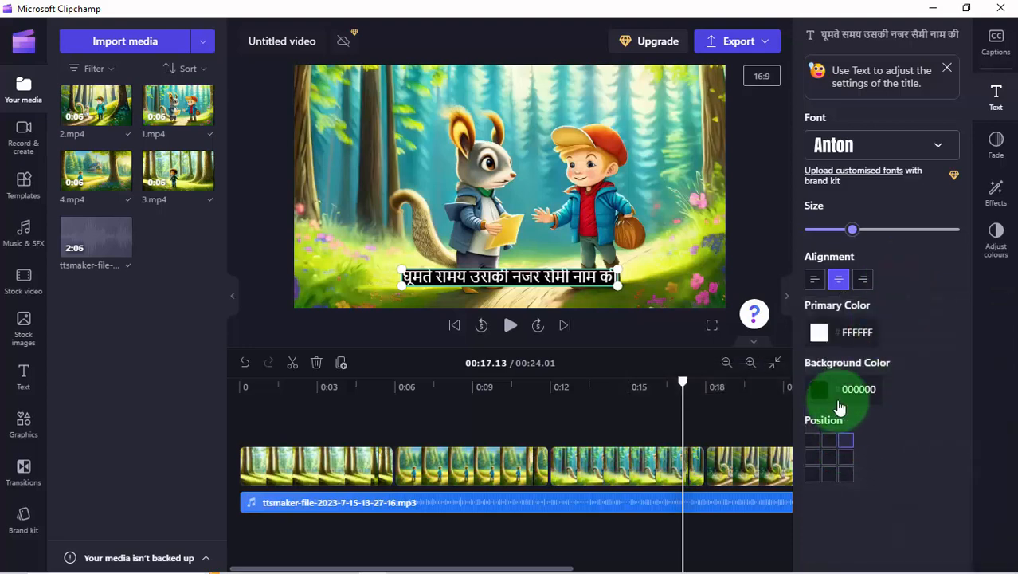
Align the caption to the bottom centre of the frame and raise it slightly above the bottom edge
left_click(827, 459)
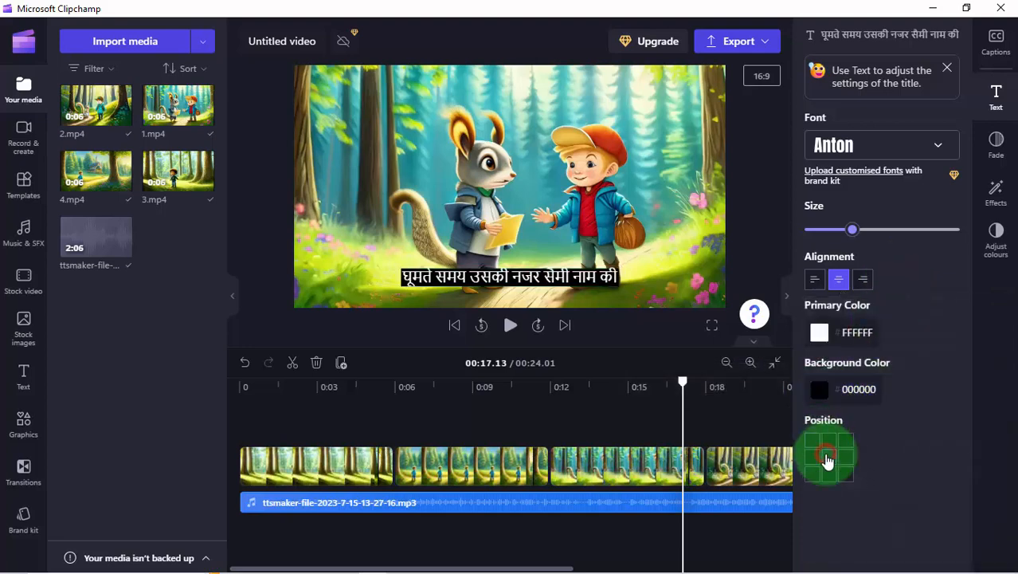
left_click(829, 474)
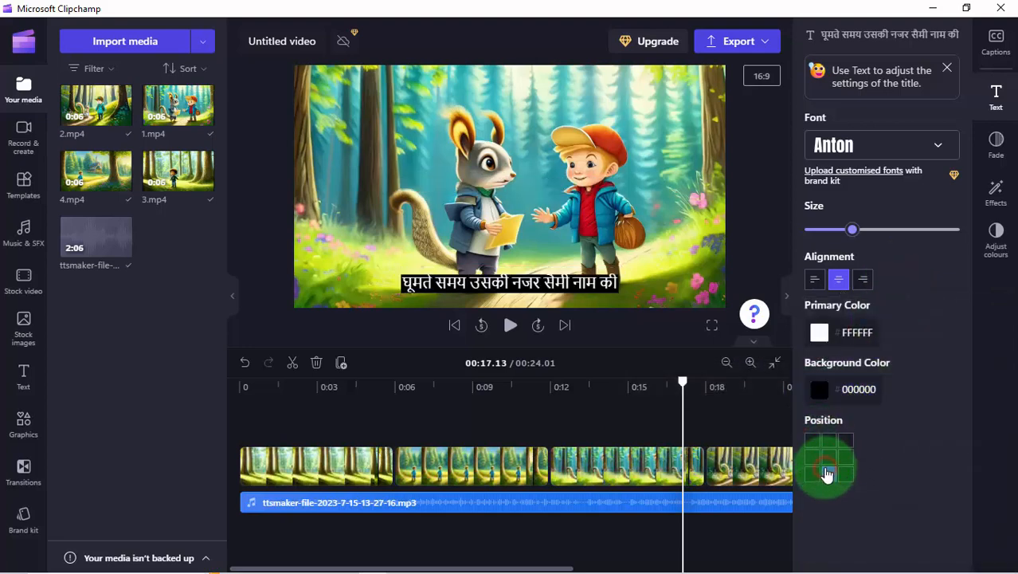
left_click_drag(502, 288, 503, 260)
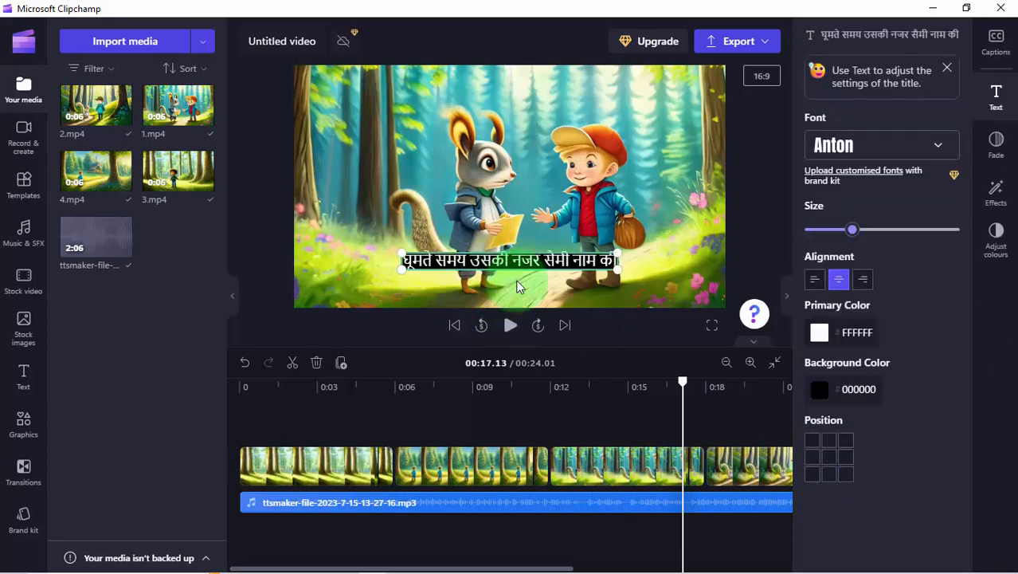
left_click_drag(853, 230, 853, 232)
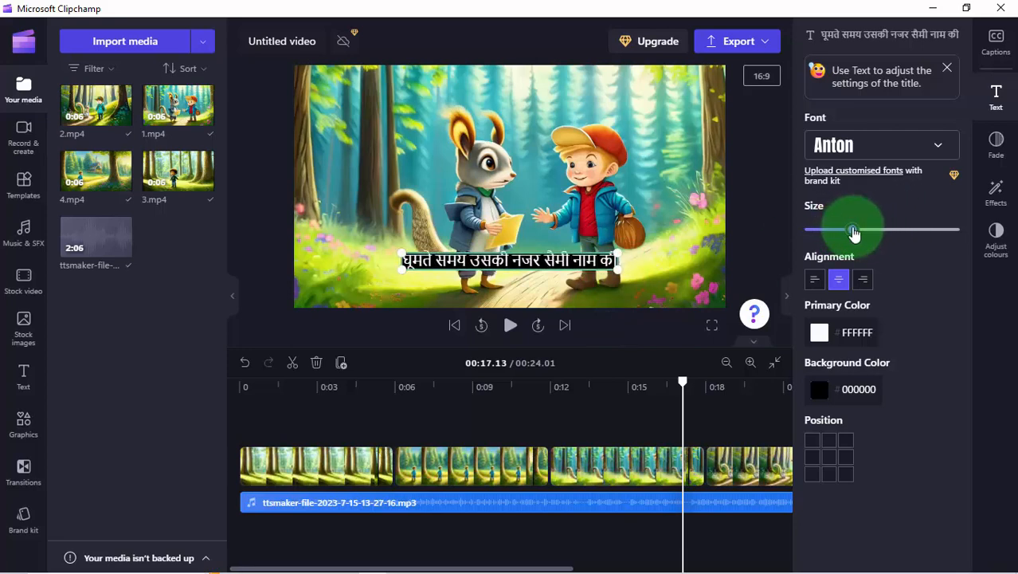
Return to the start of the timeline, close the text settings and preview the video with the repositioned captions
left_click(262, 386)
left_click_drag(255, 386, 192, 374)
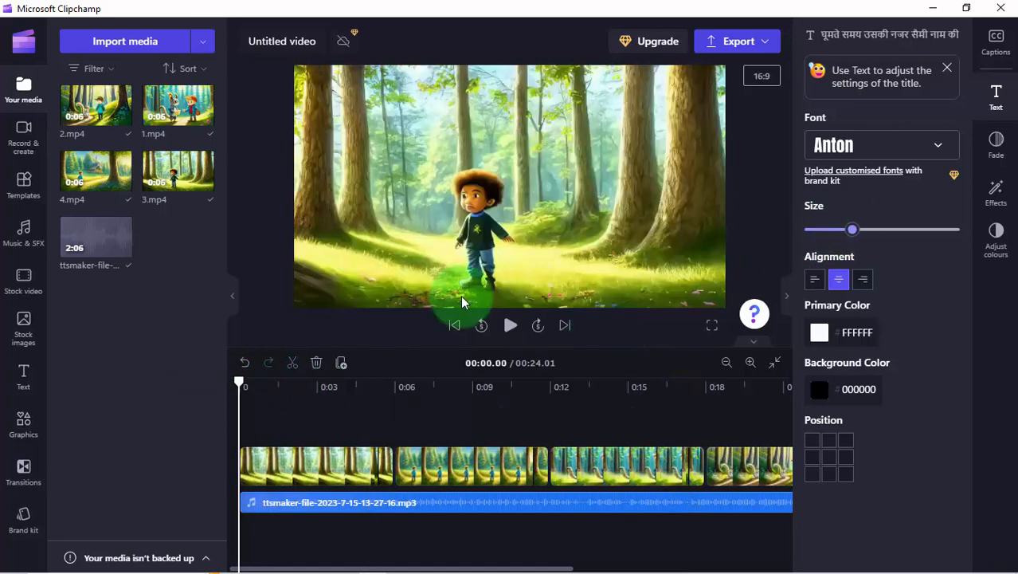
left_click(998, 96)
left_click(601, 325)
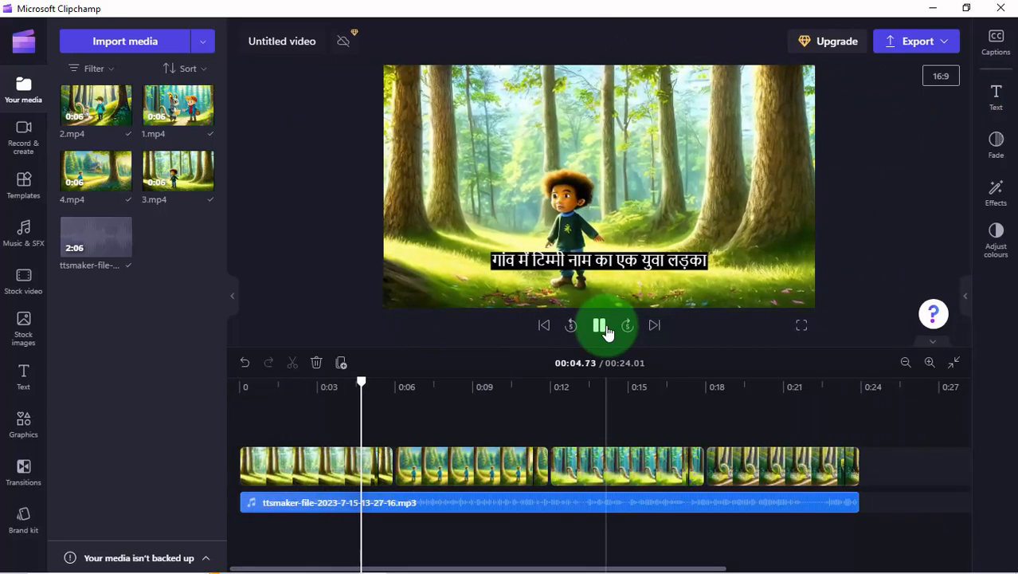
left_click(601, 325)
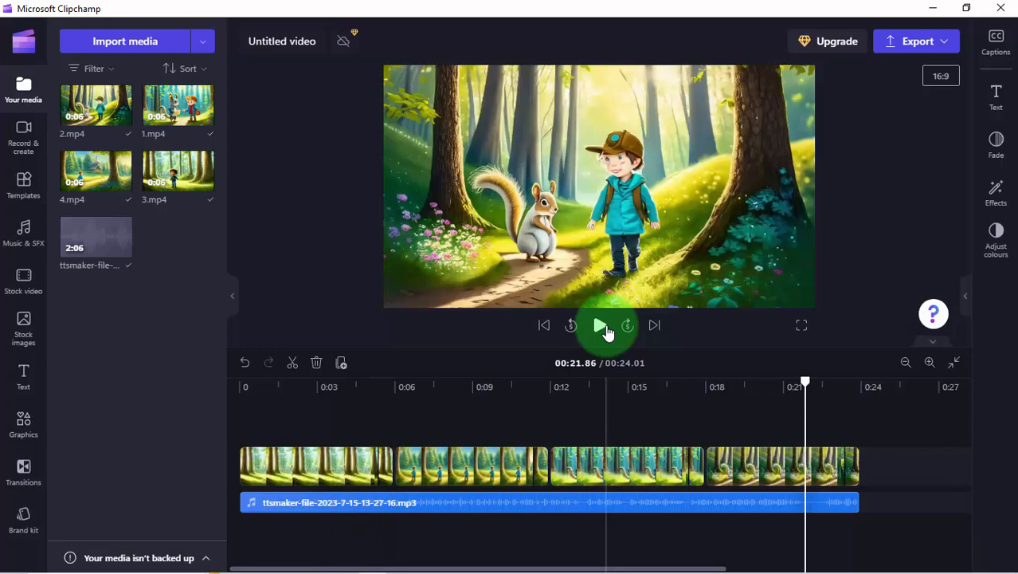